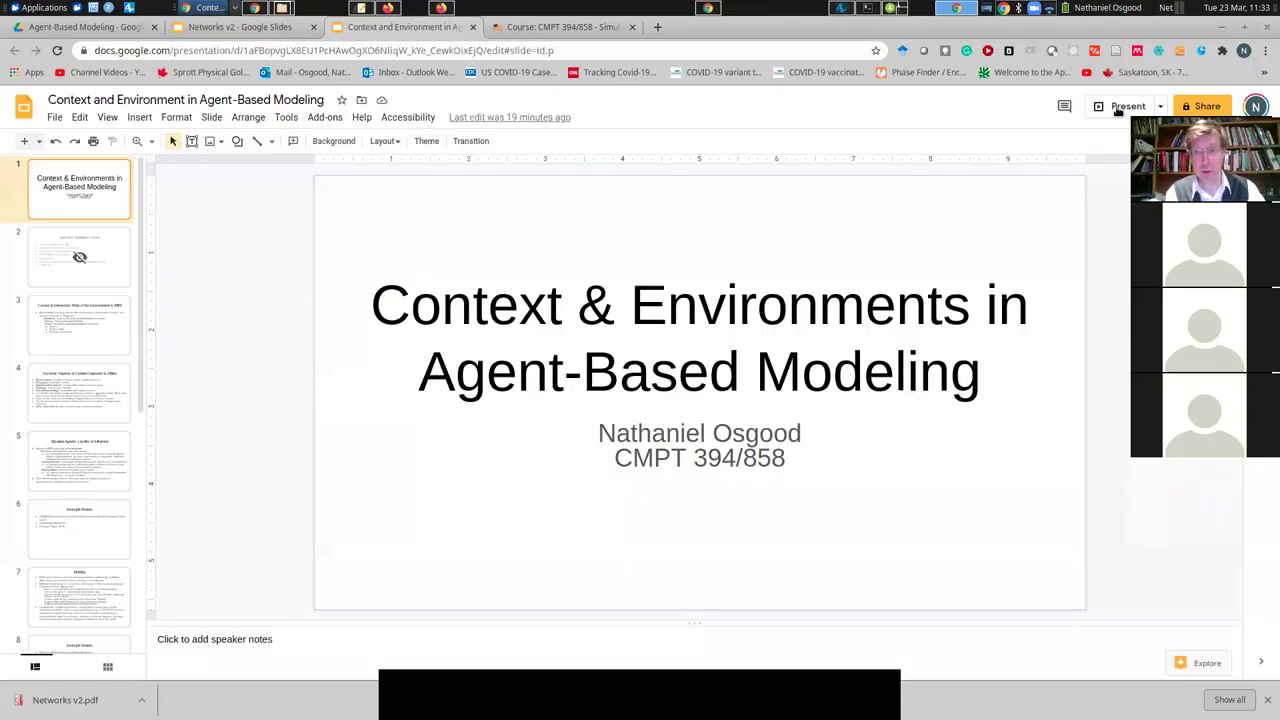
- Start the deck full screen and advance to the Common Aspects of Context Captured in ABMs slide
{"action": "left_click", "coordinate": [1117, 110]}
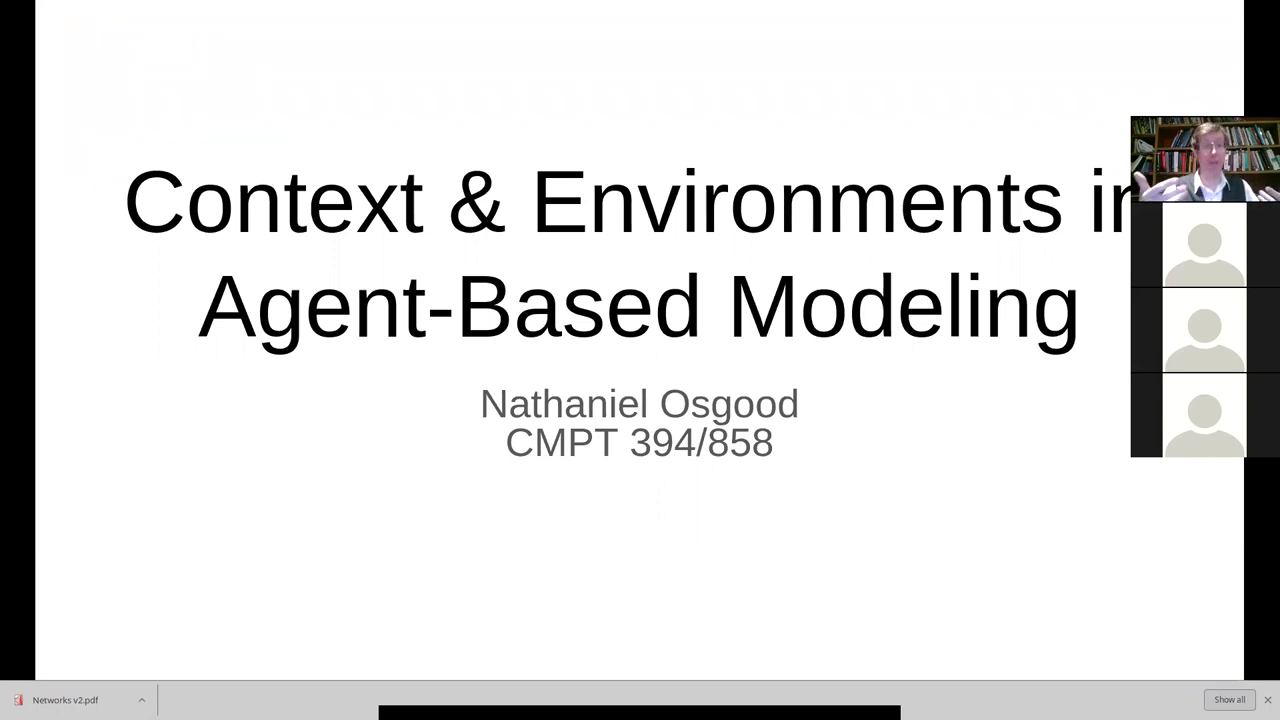
{"action": "key", "text": "Right"}
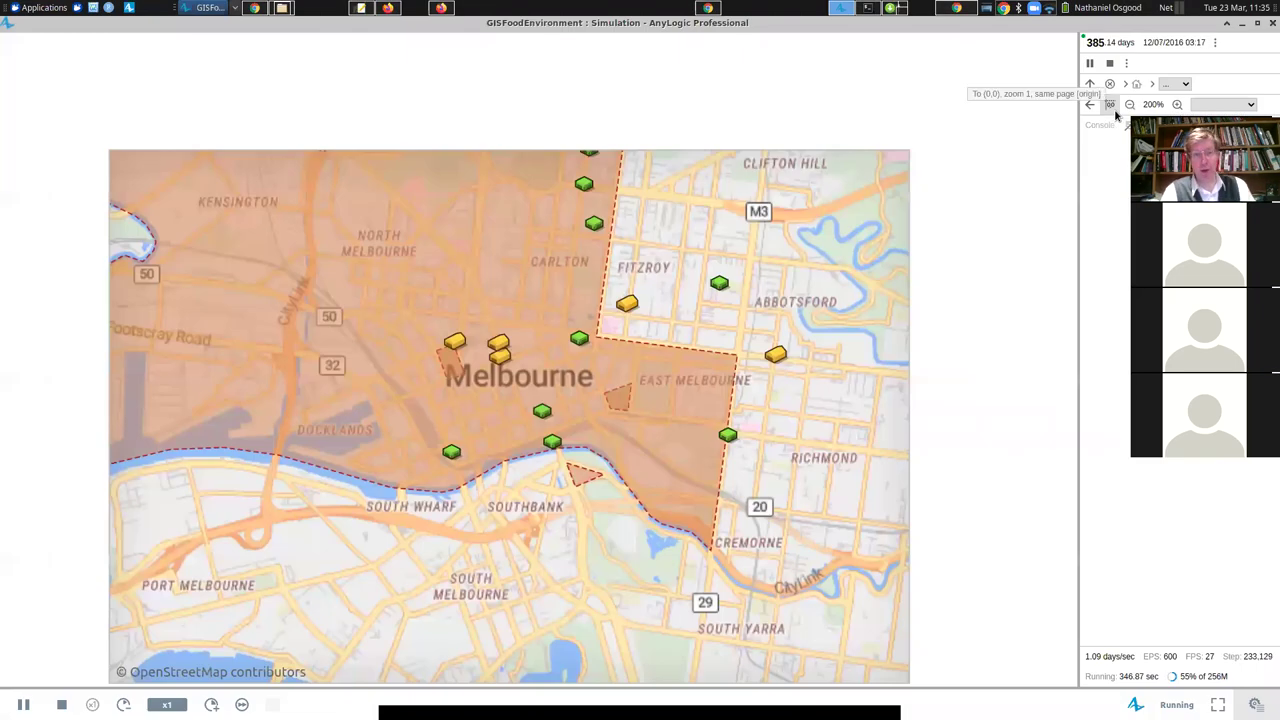
- Pan the Melbourne map in the running GISFoodEnvironment simulation, then return to the full-screen slides
{"action": "left_click_drag", "start_coordinate": [743, 400], "coordinate": [714, 370]}
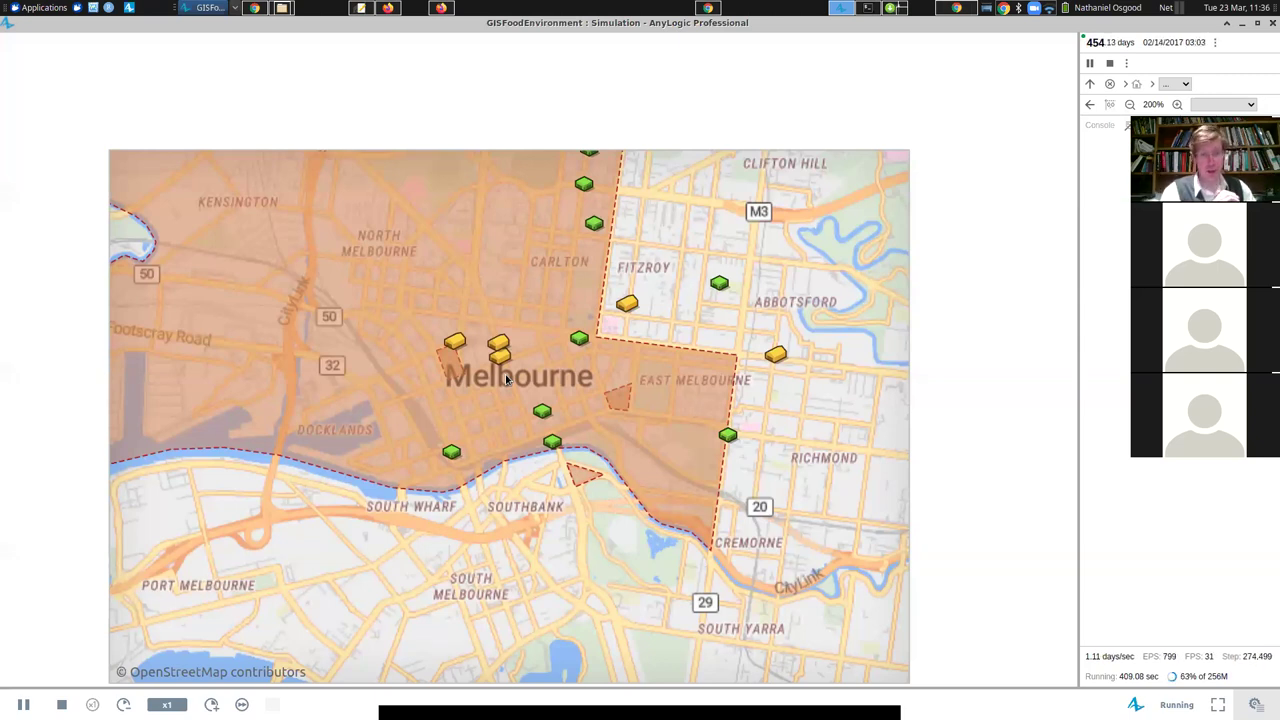
{"action": "left_click", "coordinate": [952, 8]}
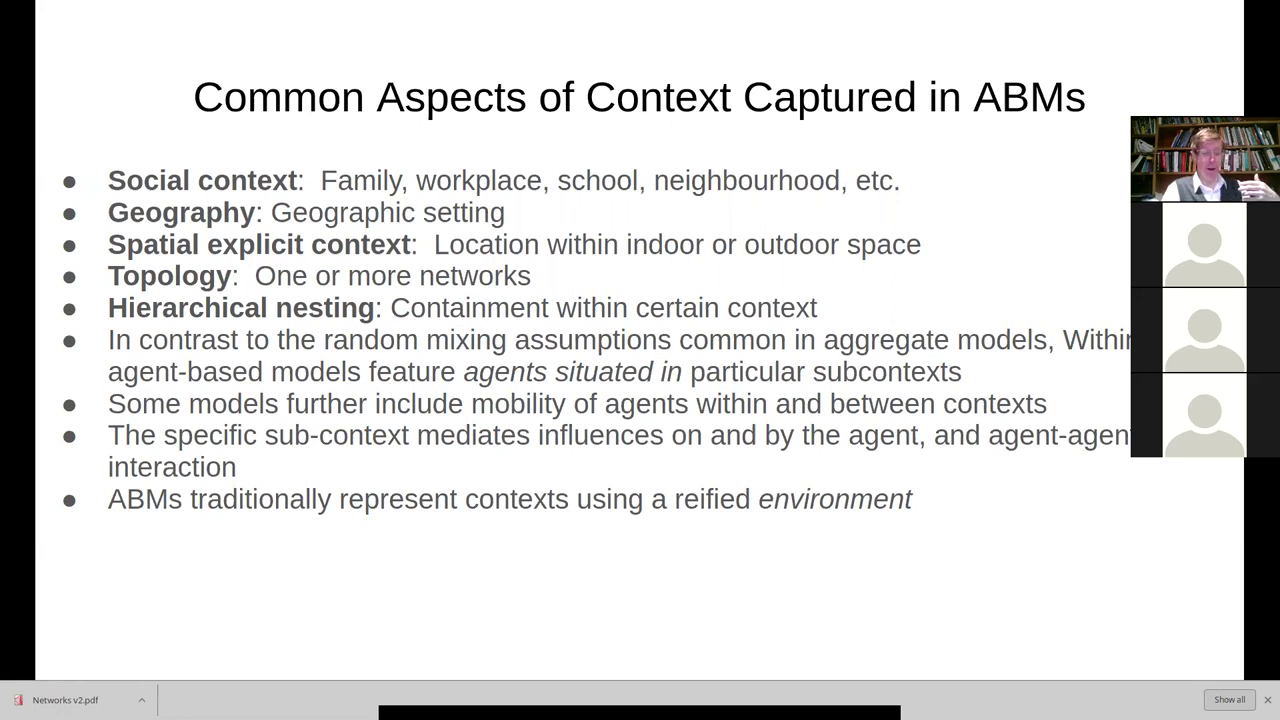
- Advance to the Situated Agents: Locality of Influence slide after briefly showing the AnyLogic map simulation
{"action": "key", "text": "Right"}
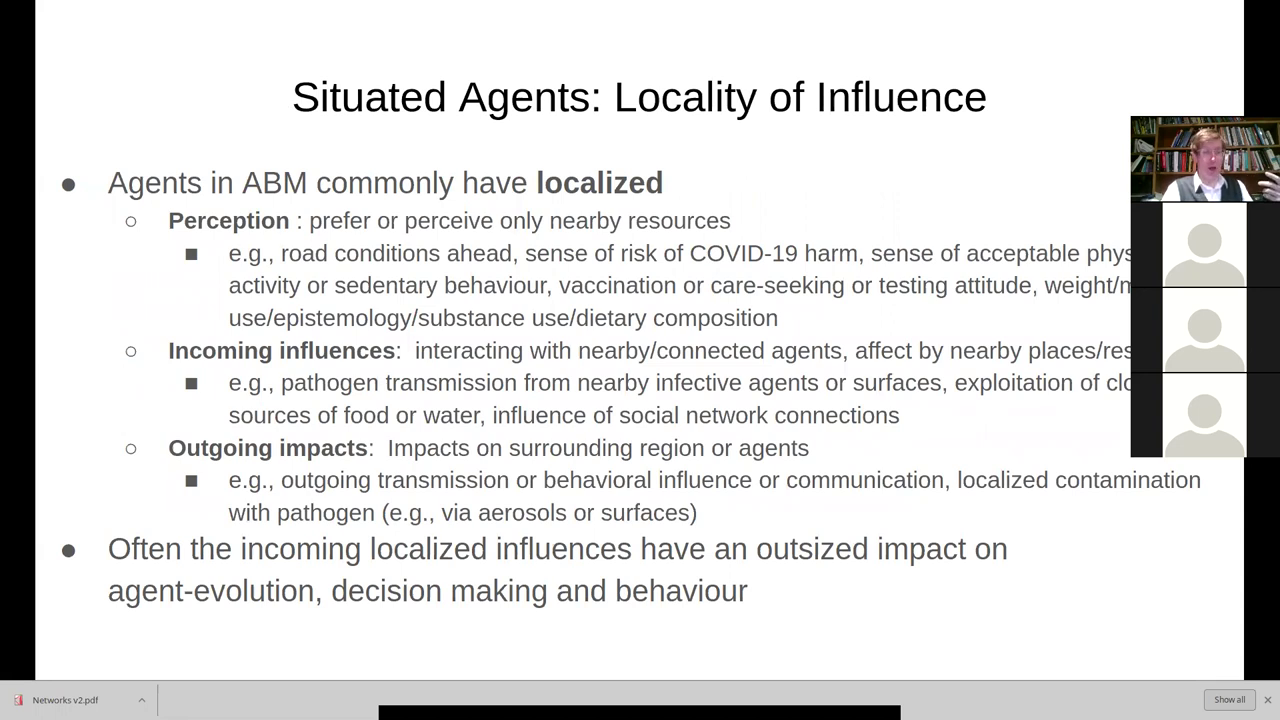
{"action": "key", "text": "alt+Tab"}
{"action": "left_click", "coordinate": [842, 7]}
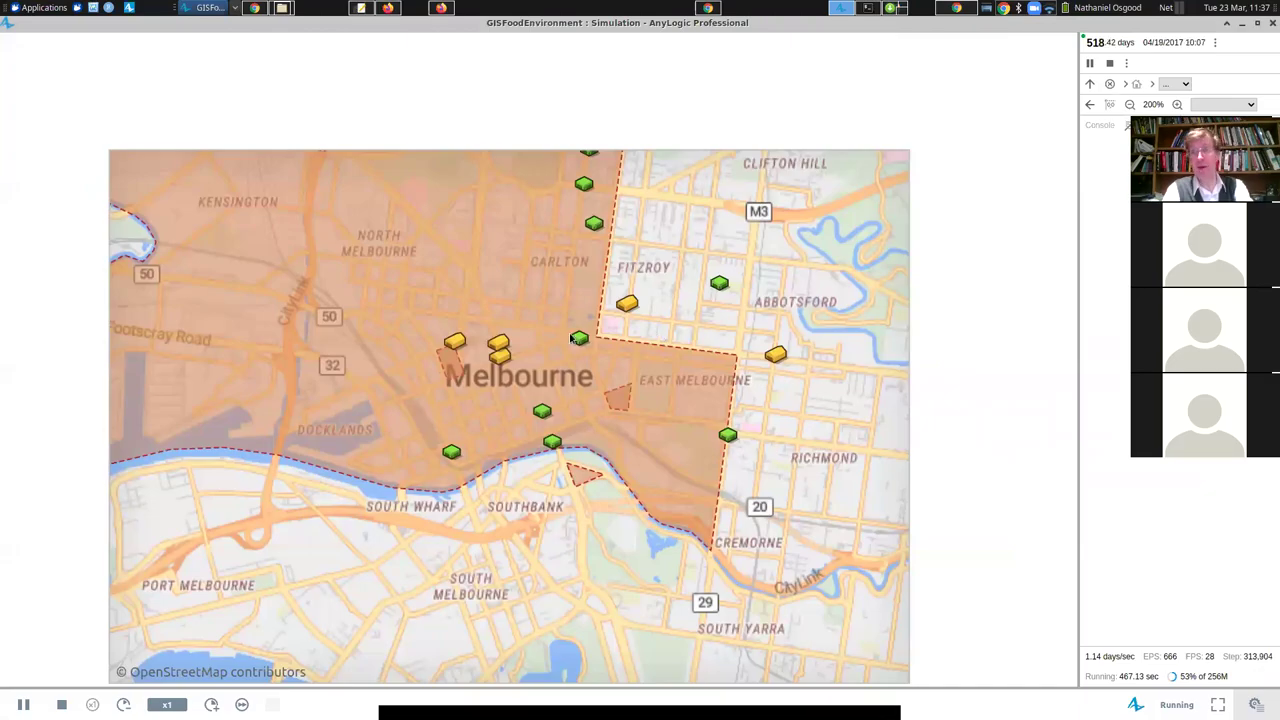
{"action": "key", "text": "alt+Tab"}
{"action": "key", "text": "alt+Tab"}
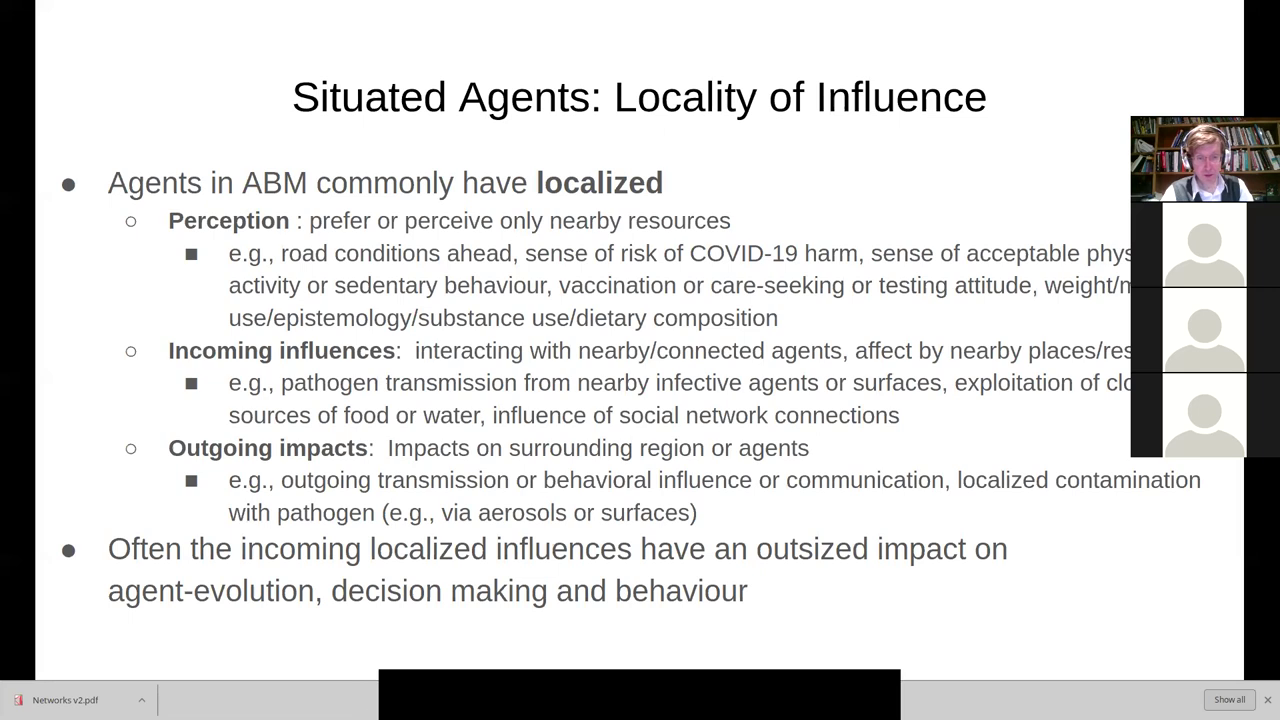
- Leave the full-screen view of the Situated Agents: Locality of Influence slide
{"action": "left_click", "coordinate": [583, 705]}
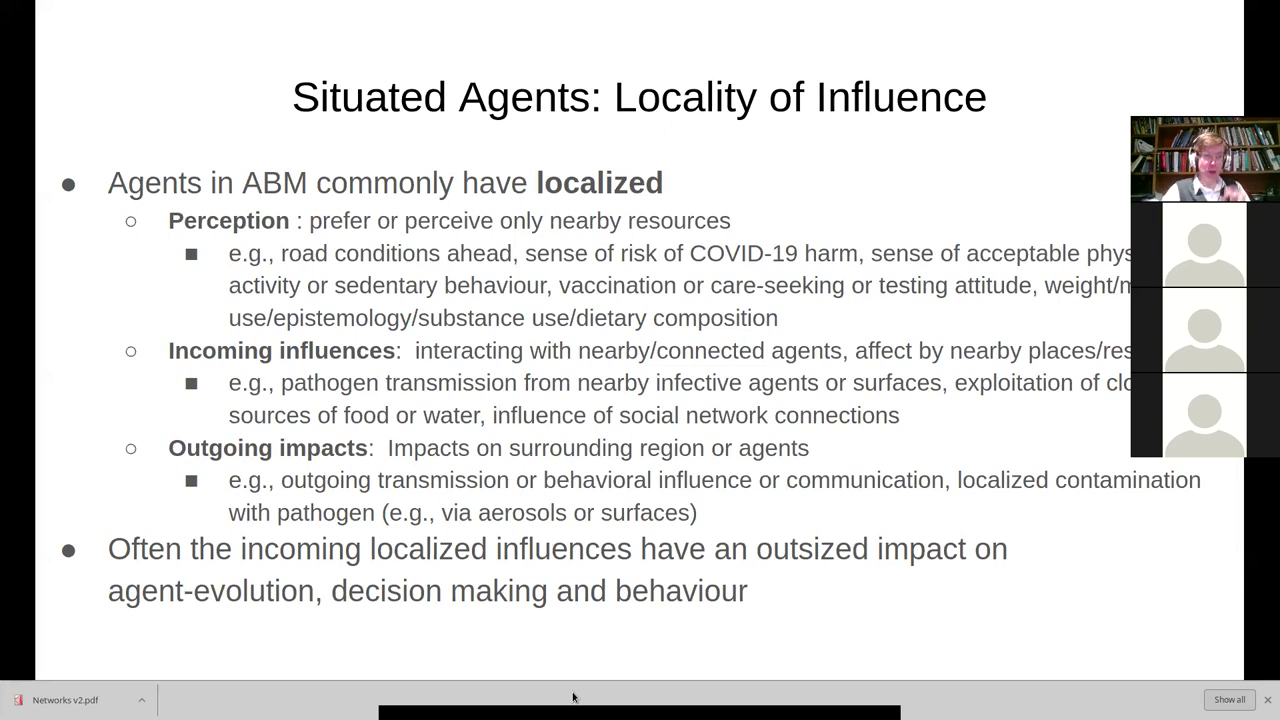
- Advance past the Example Models slide to the Mobility slide
{"action": "key", "text": "Right"}
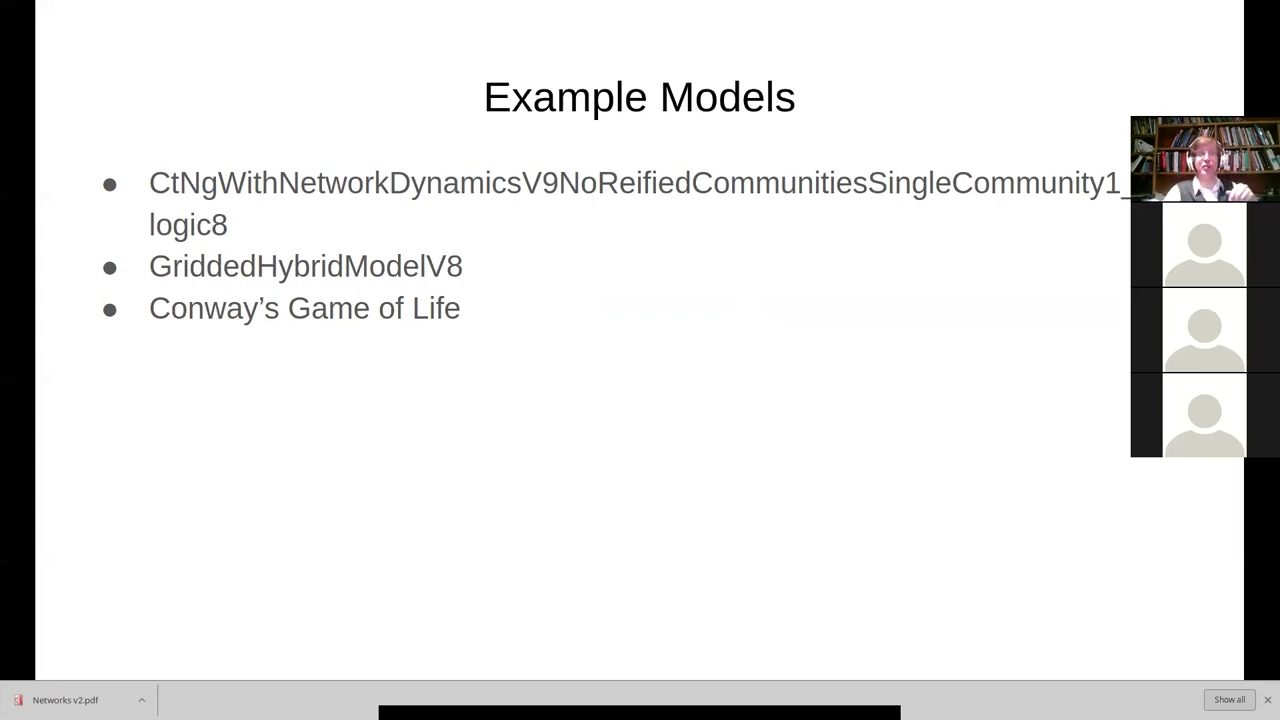
{"action": "key", "text": "Right"}
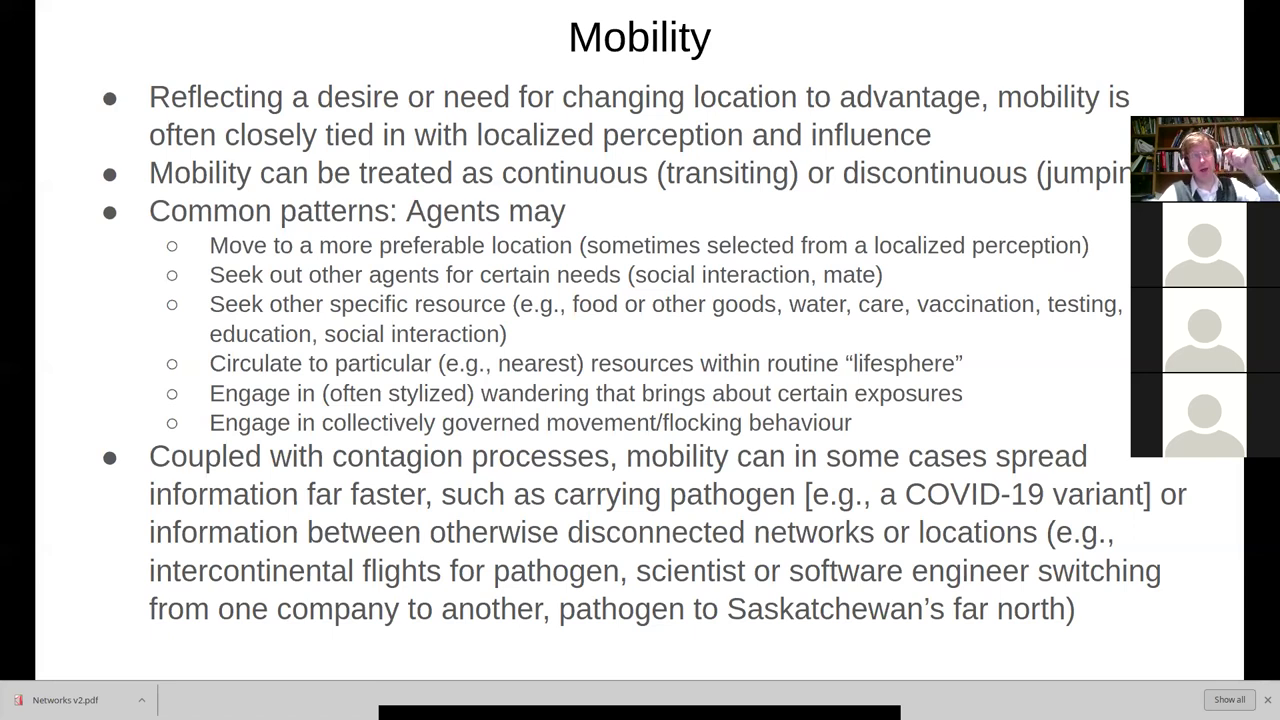
- Advance two slides to Irregular Spatial Embedding, then bring the running GISFoodEnvironment simulation forward
{"action": "key", "text": "Right"}
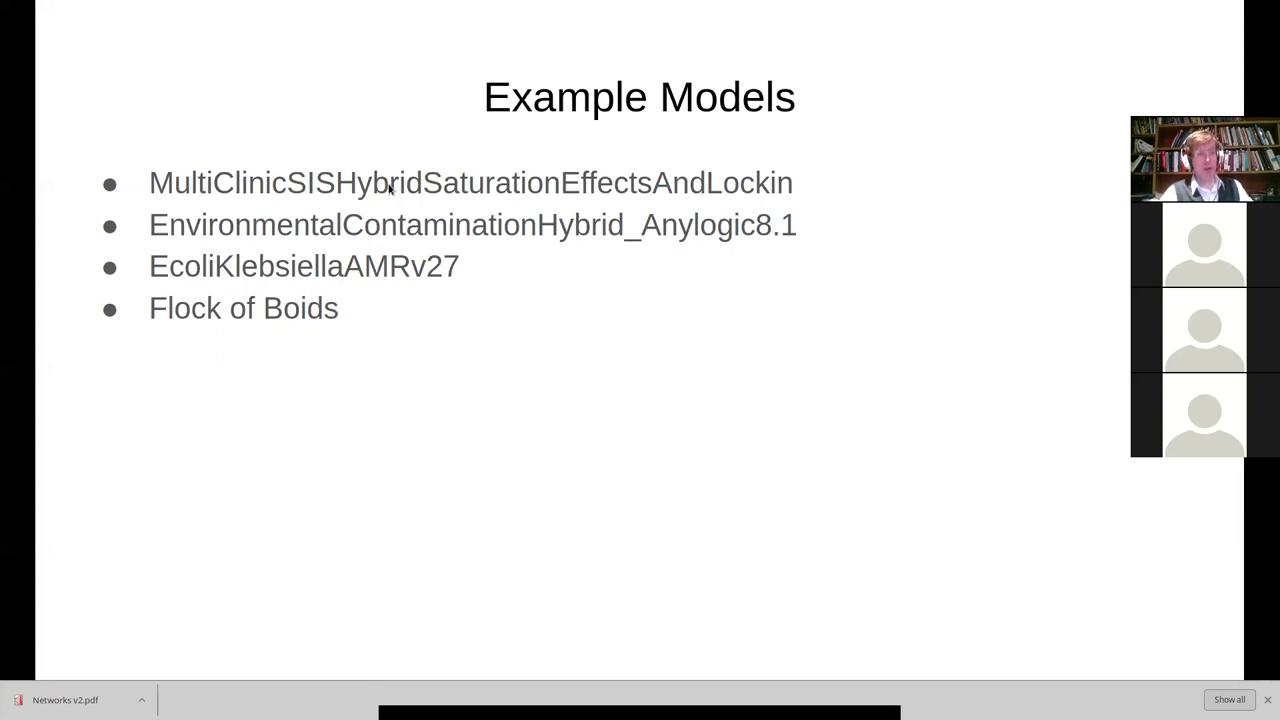
{"action": "key", "text": "Right"}
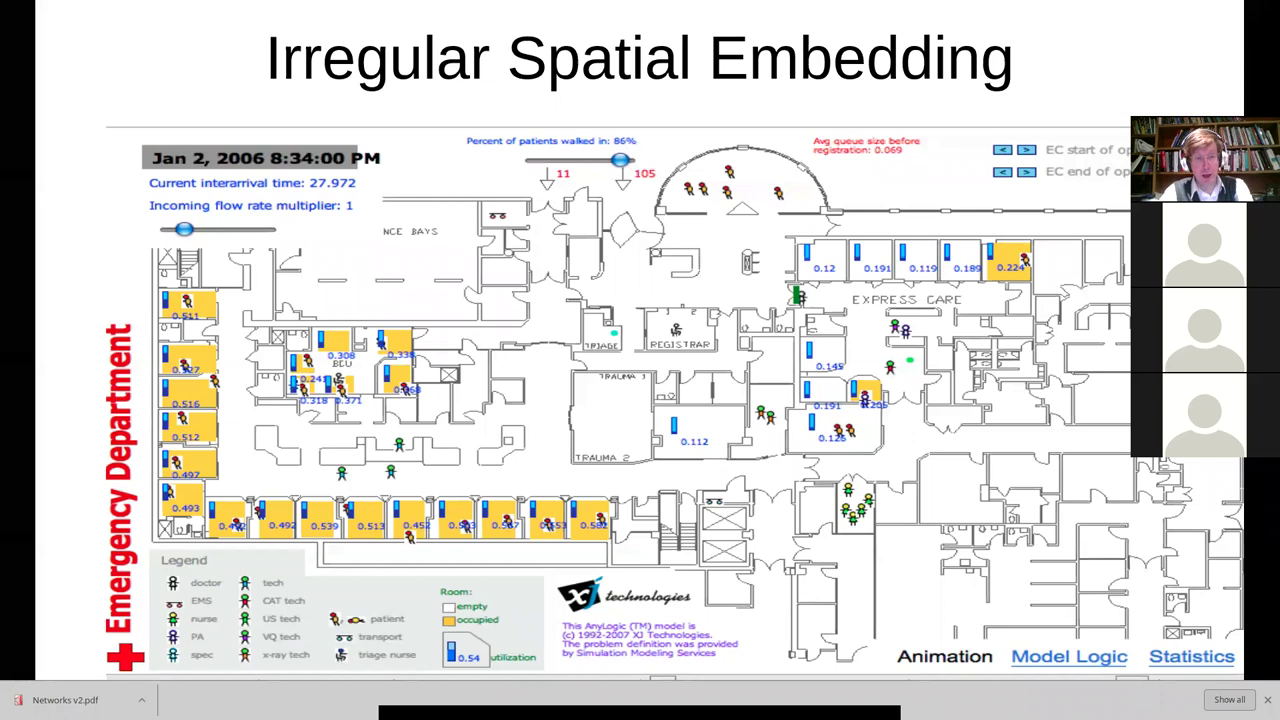
{"action": "key", "text": "alt+Tab"}
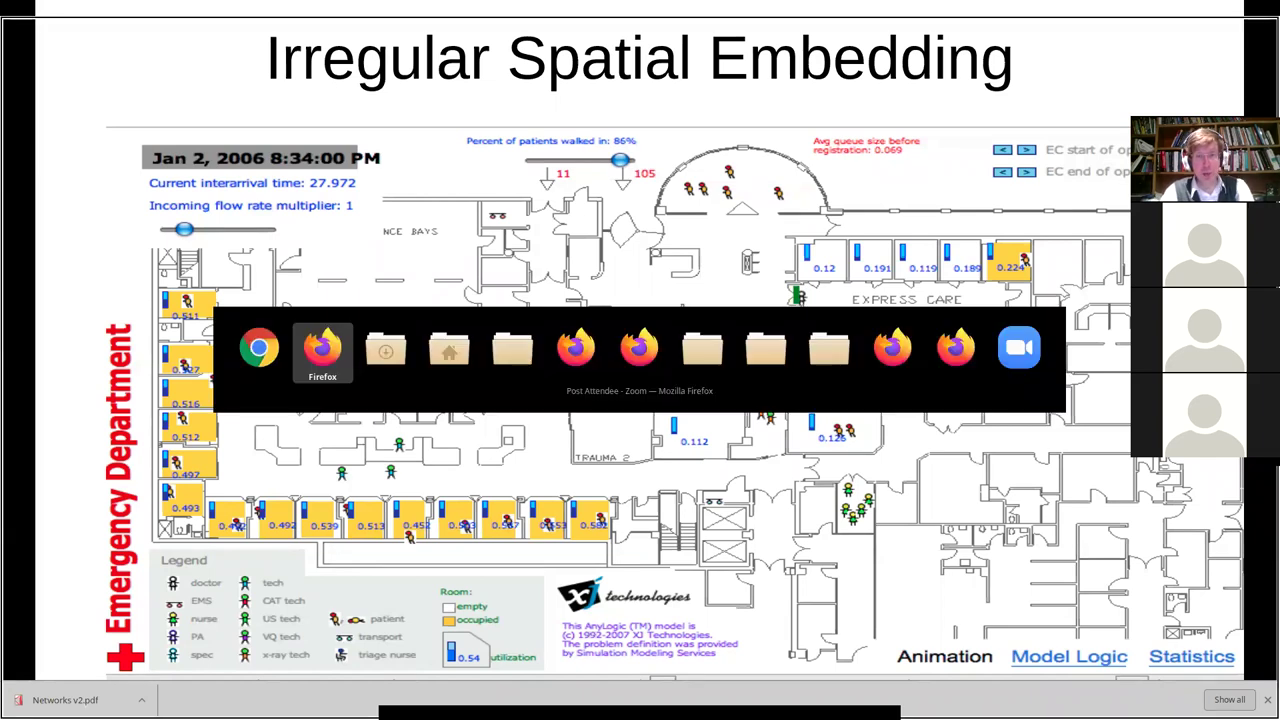
{"action": "key", "text": "alt+Tab"}
{"action": "key", "text": "alt+Tab"}
{"action": "key", "text": "alt+Tab"}
{"action": "key", "text": "alt+Tab"}
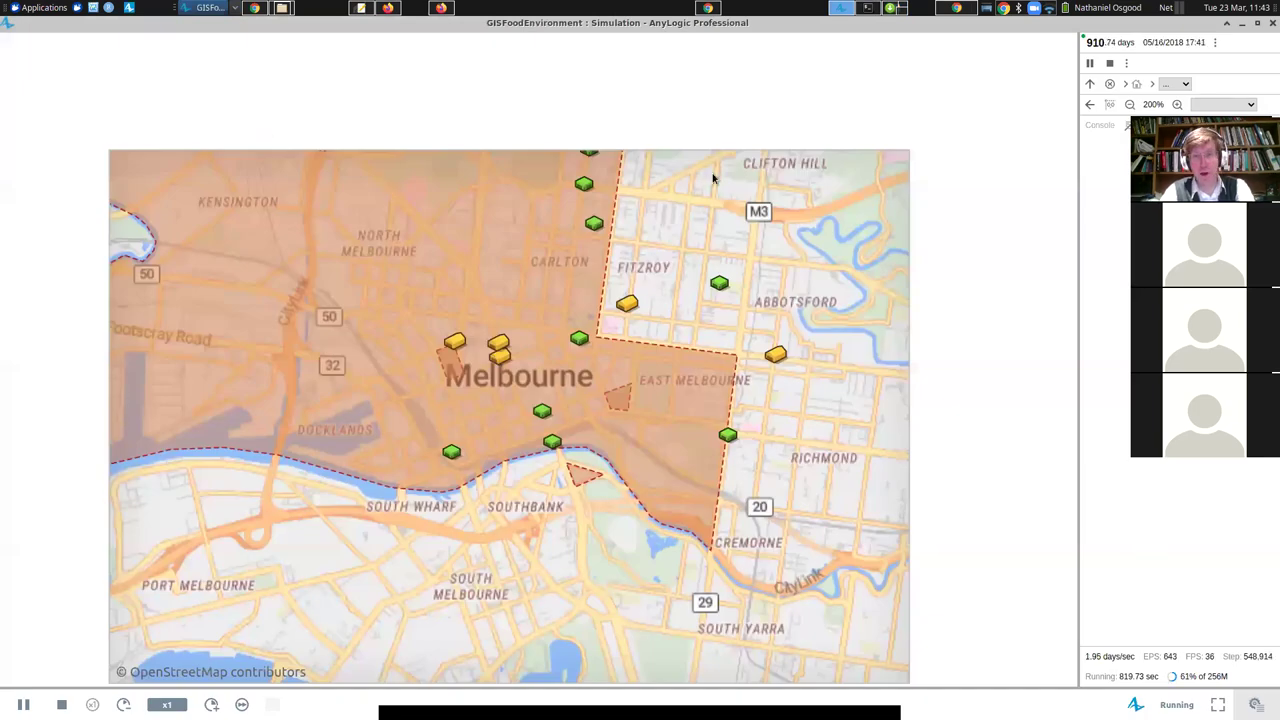
- In the AnyLogic editor, open Help > Example Models and scroll the catalogue down to Trauma Center
{"action": "key", "text": "alt+Tab"}
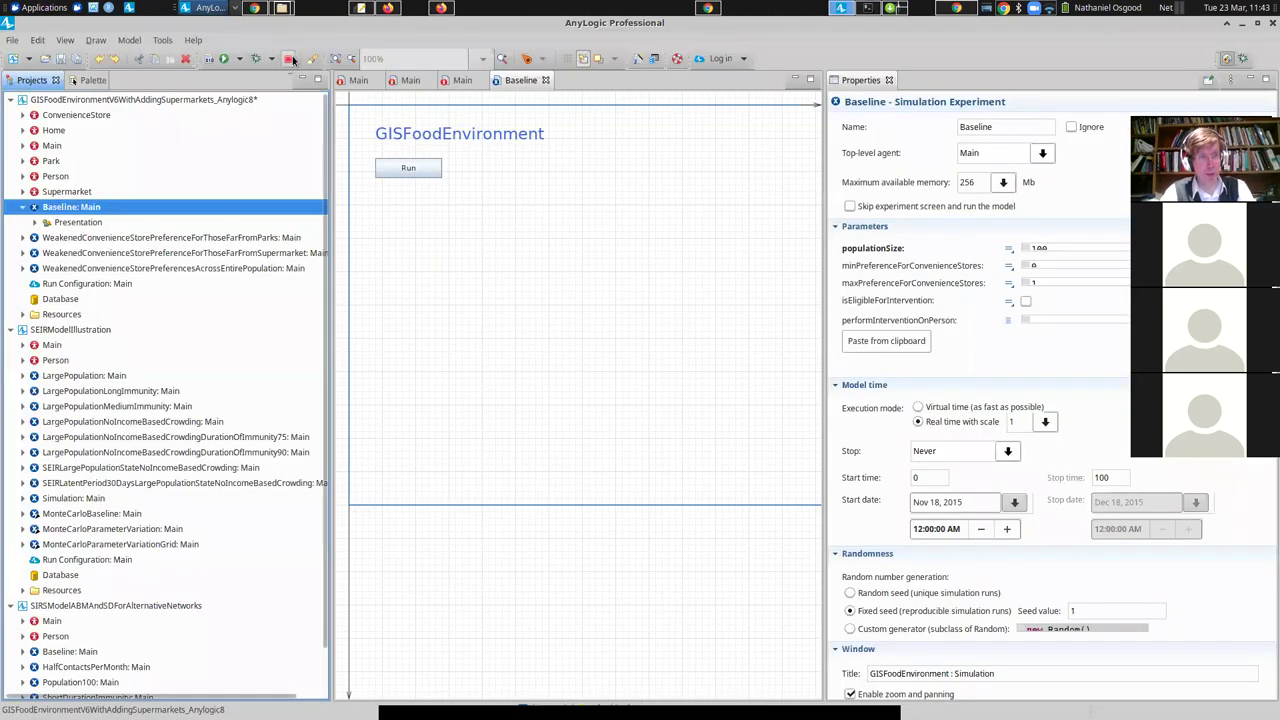
{"action": "left_click", "coordinate": [200, 40]}
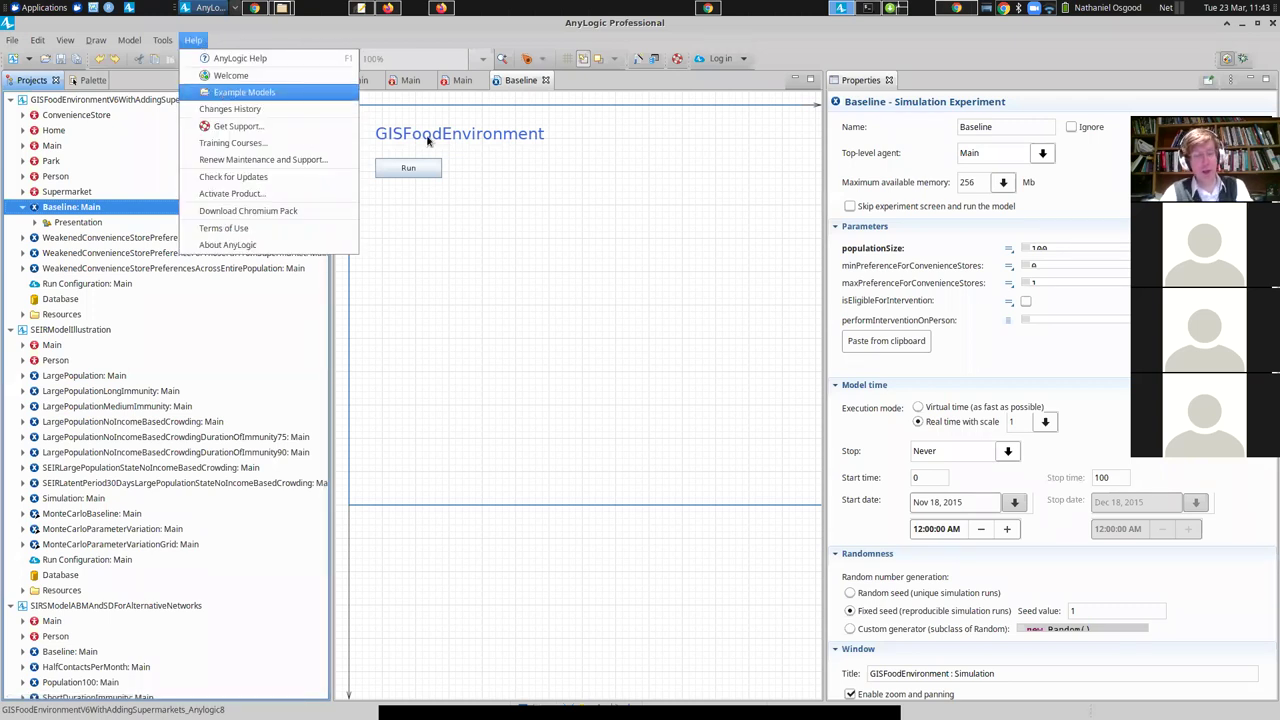
{"action": "key", "text": "Return"}
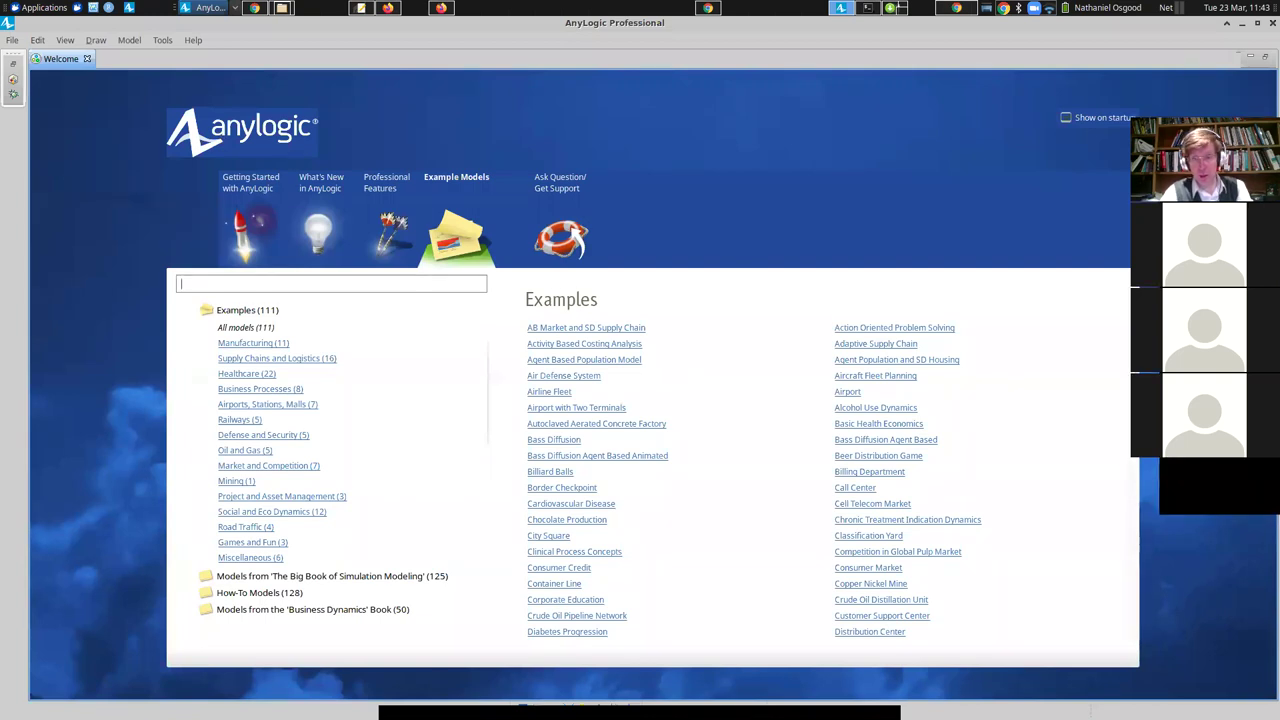
{"action": "scroll", "coordinate": [802, 532], "scroll_direction": "down", "scroll_amount": 10}
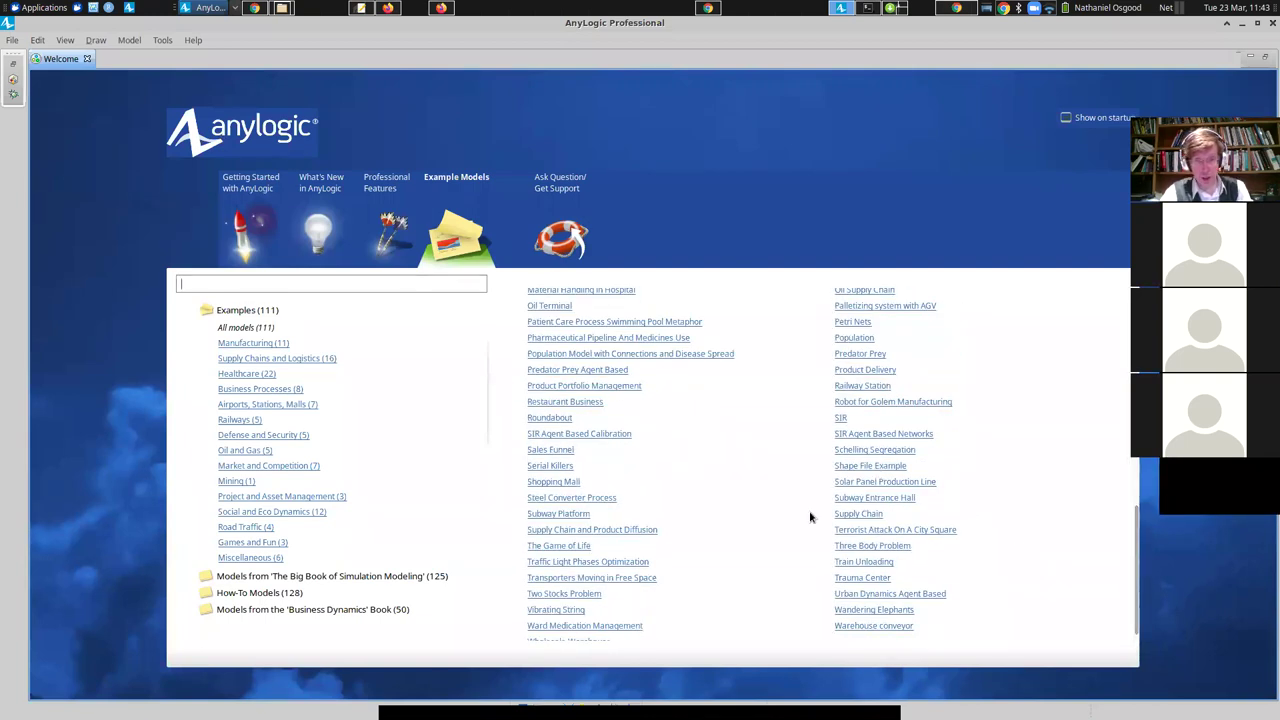
- Open the Trauma Center example and widen the diagram area to show more of the hospital floor plan
{"action": "left_click", "coordinate": [856, 577]}
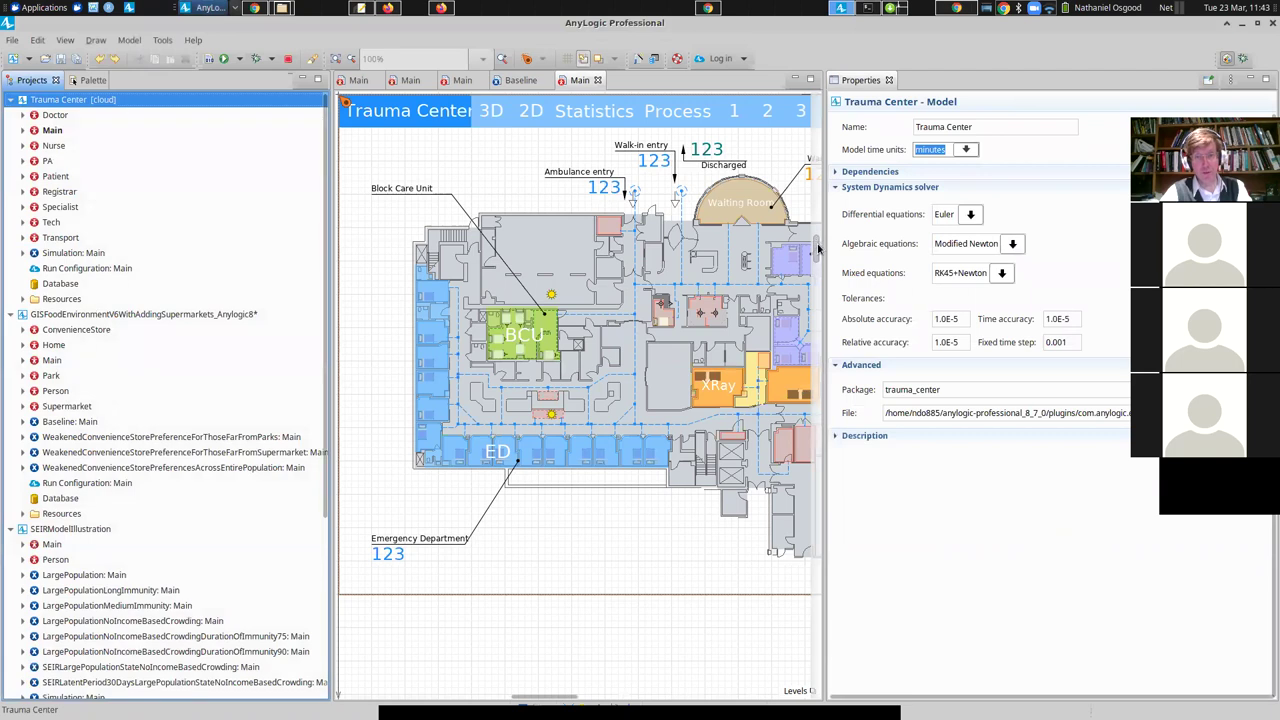
{"action": "left_click_drag", "start_coordinate": [818, 248], "coordinate": [1077, 243]}
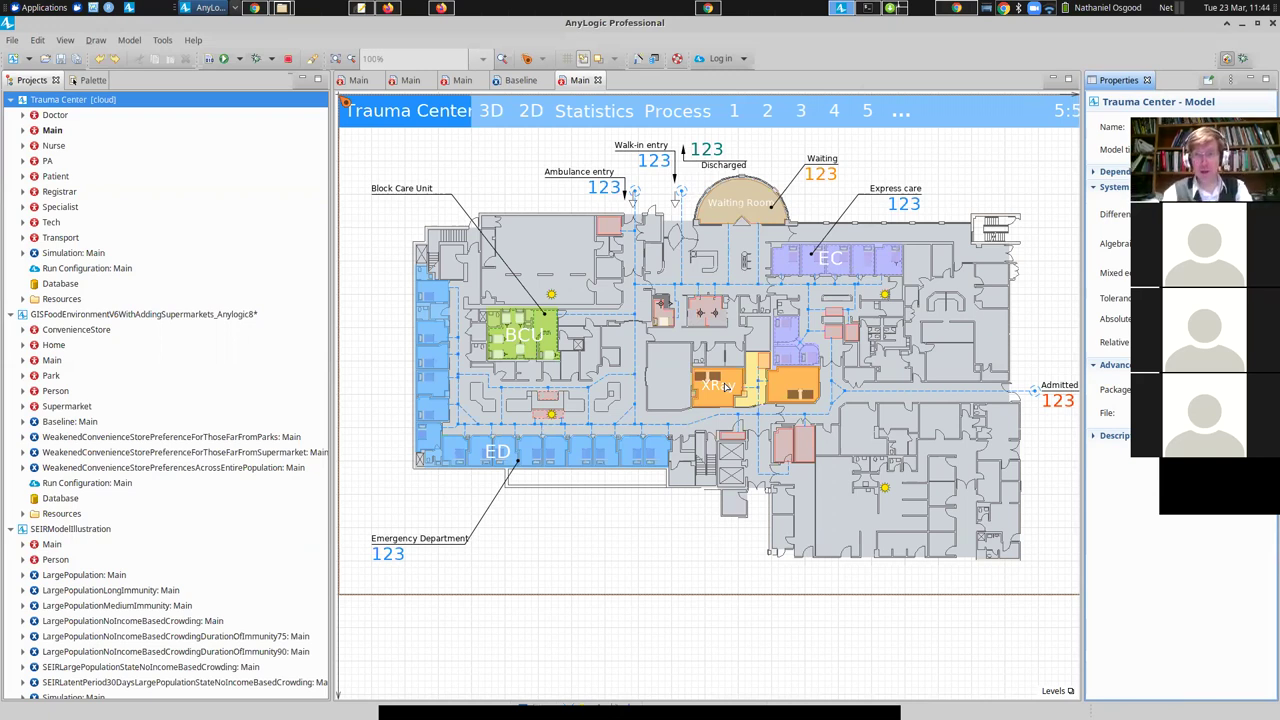
- Return to the Irregular Spatial Embedding slide with the Emergency Department floor plan
{"action": "key", "text": "alt+Tab"}
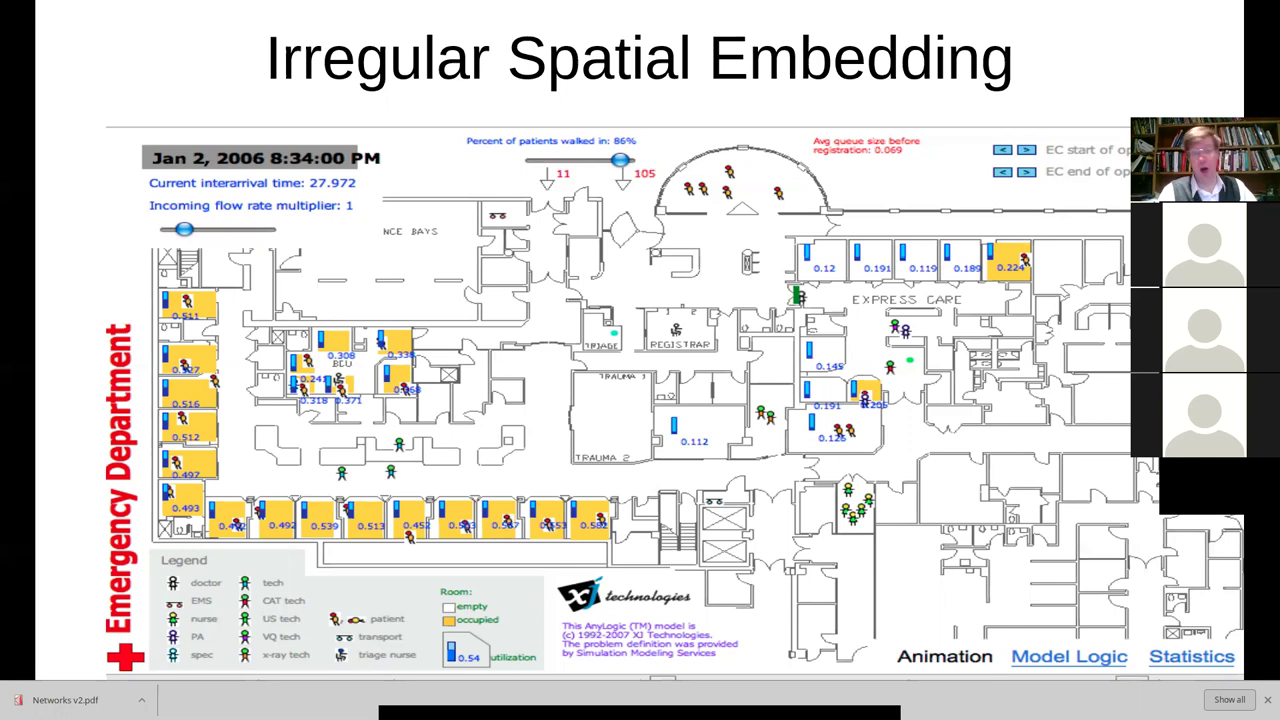
- Advance past 3D Spatial Environment to Changing Affiliative Behaviour/Connections, then bring the Trauma Center model forward
{"action": "key", "text": "Right"}
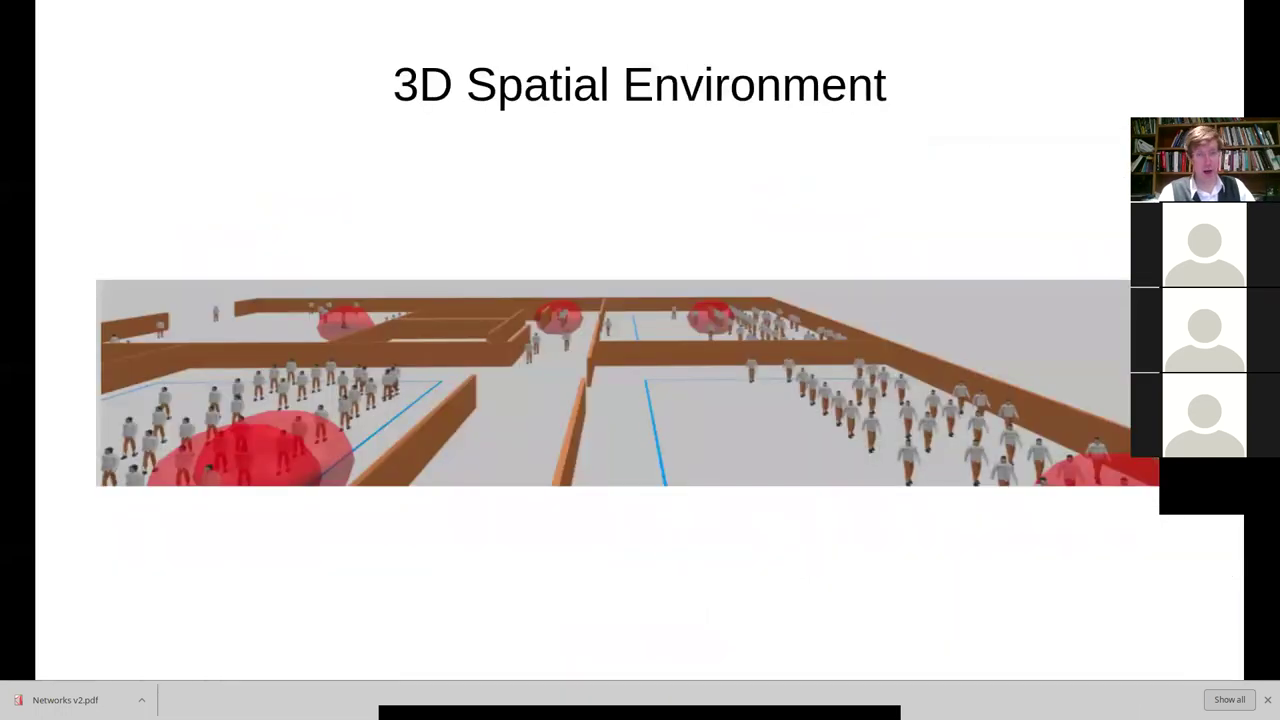
{"action": "key", "text": "Right"}
{"action": "key", "text": "Left"}
{"action": "key", "text": "Right"}
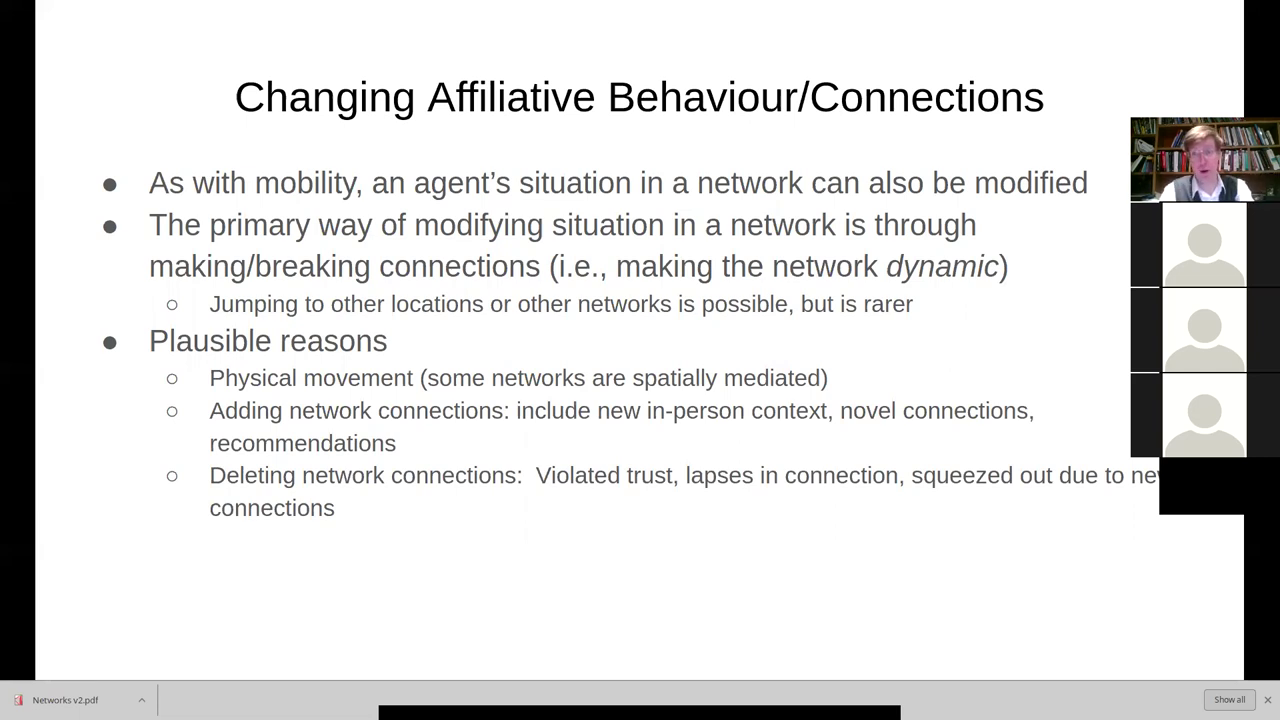
{"action": "key", "text": "alt+Tab"}
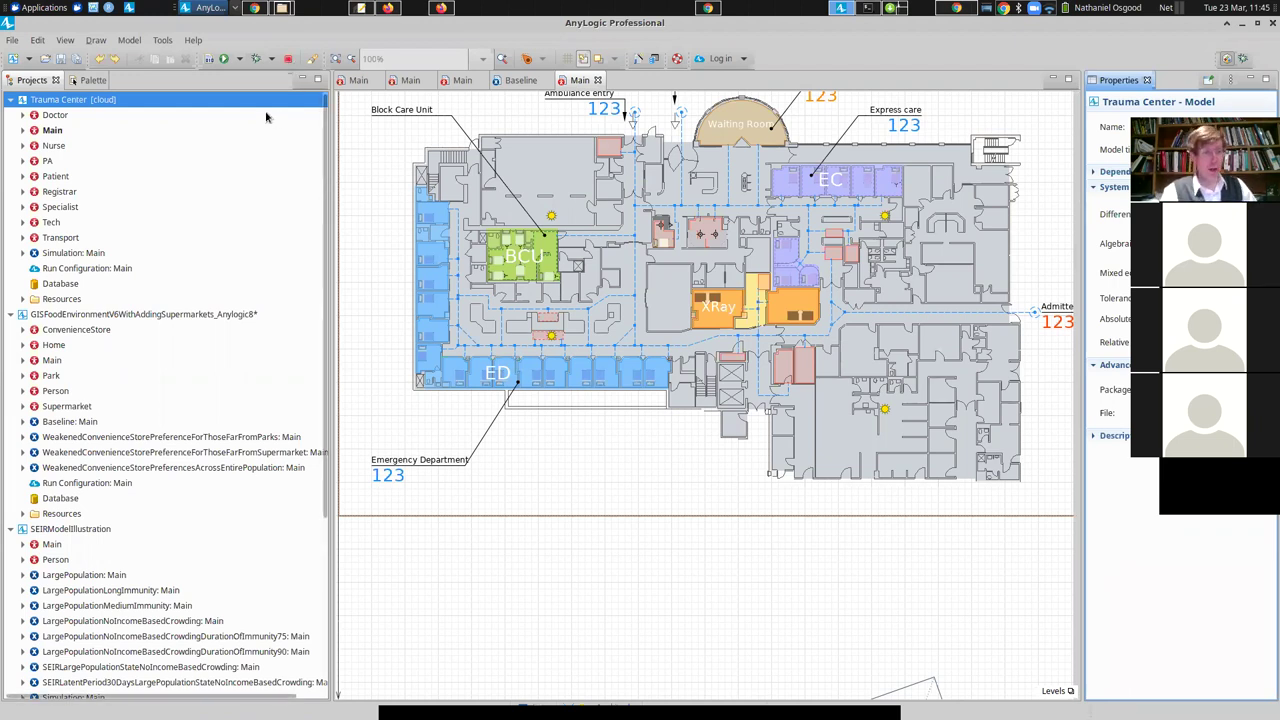
- Collapse GISFoodEnvironment in Projects and select the SEIRModelIllustration model
{"action": "left_click", "coordinate": [11, 315]}
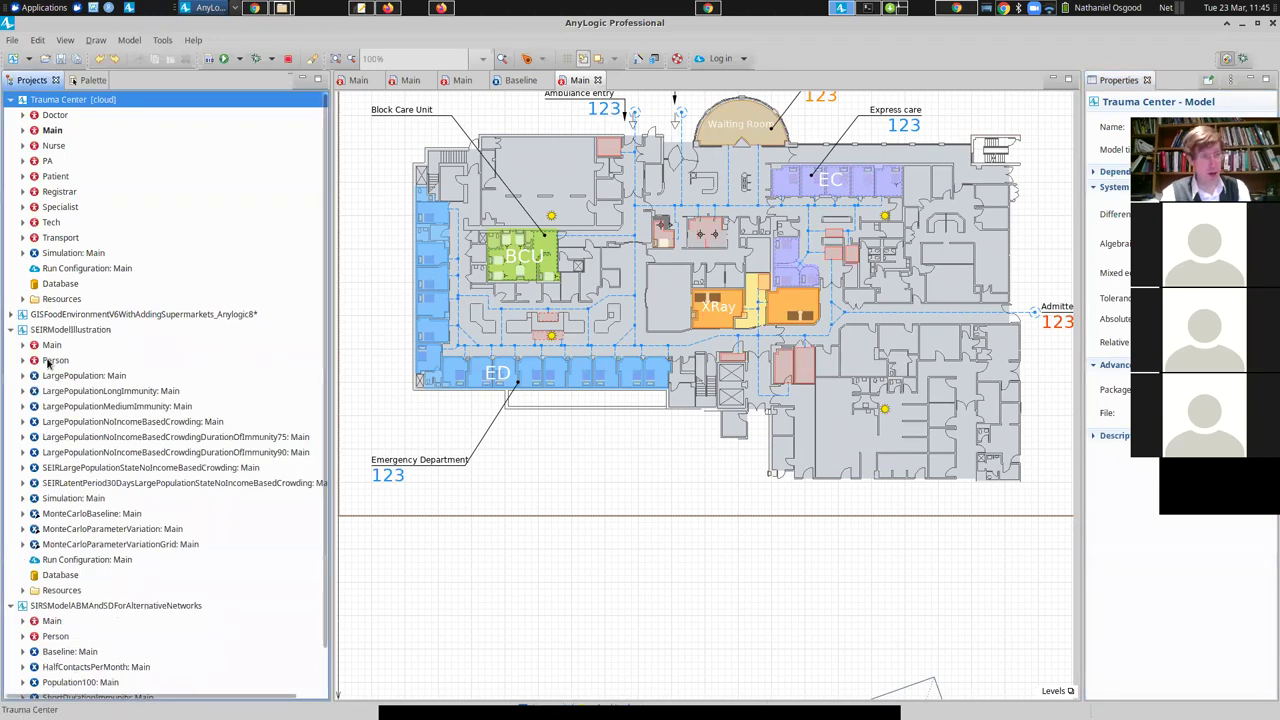
{"action": "left_click", "coordinate": [50, 333]}
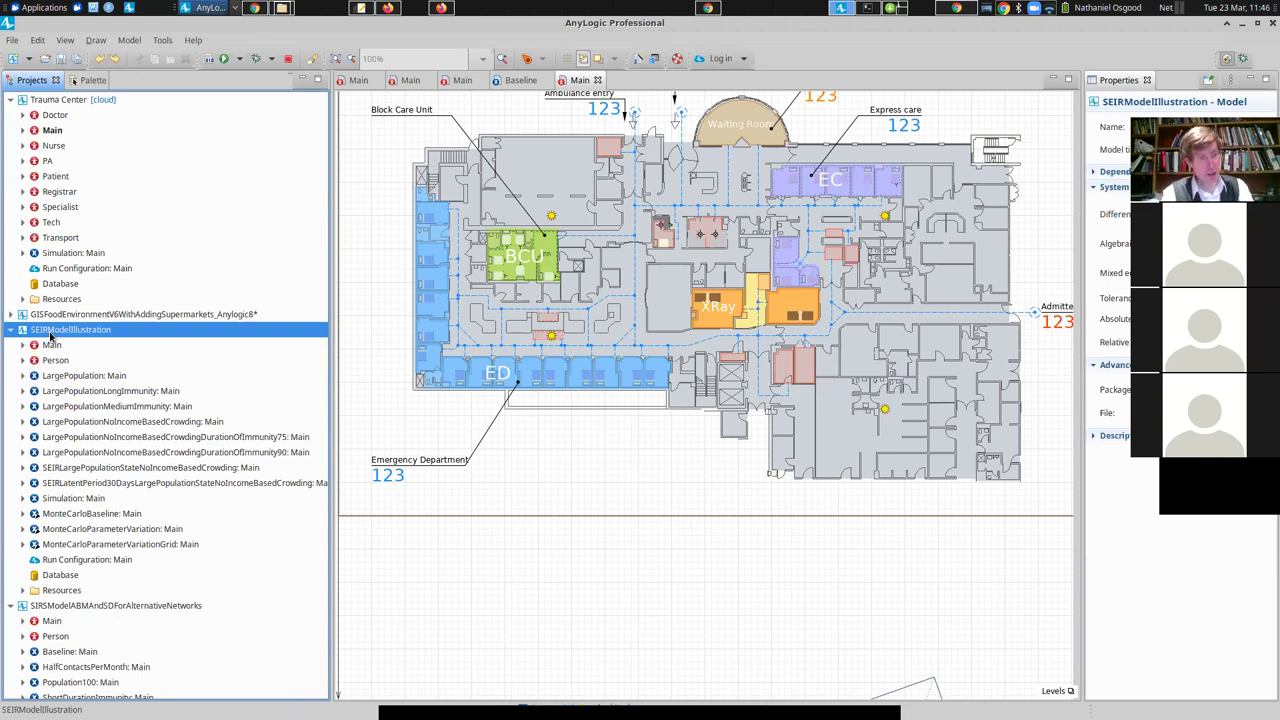
- Open the SEIR model's Person diagram, widen the properties area, and inspect the infection transition
{"action": "left_click", "coordinate": [49, 356]}
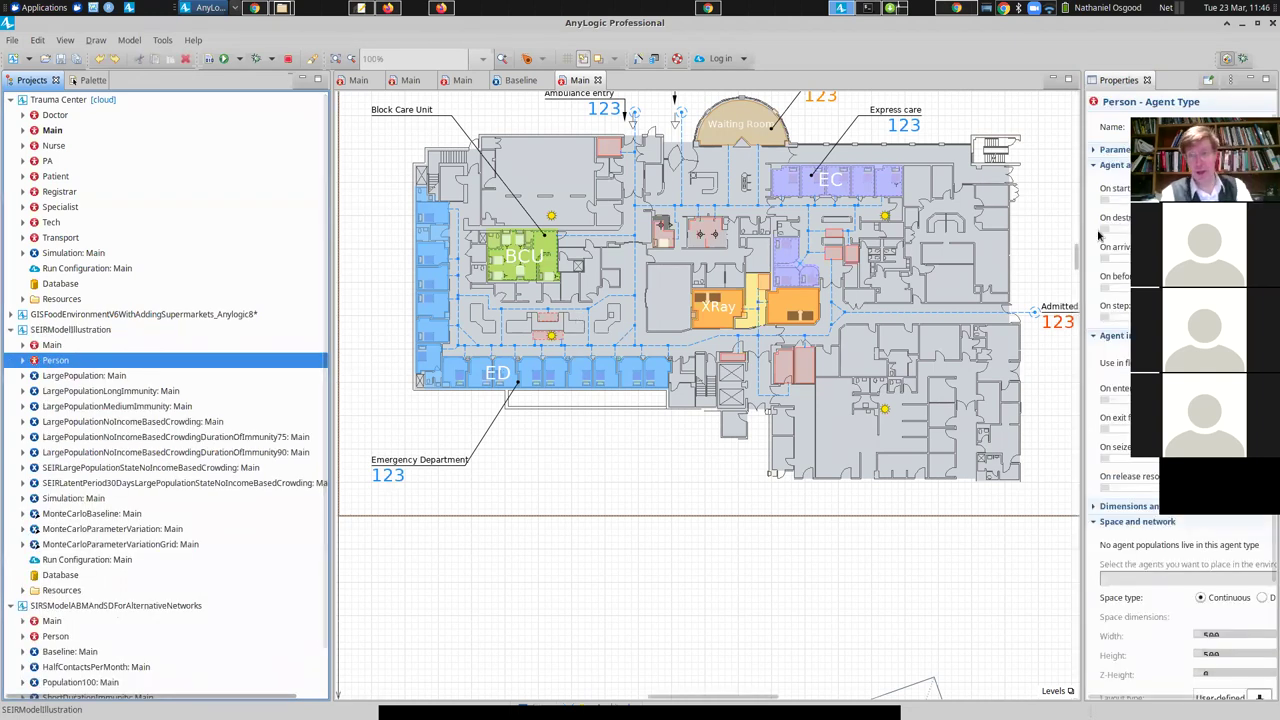
{"action": "double_click", "coordinate": [70, 362]}
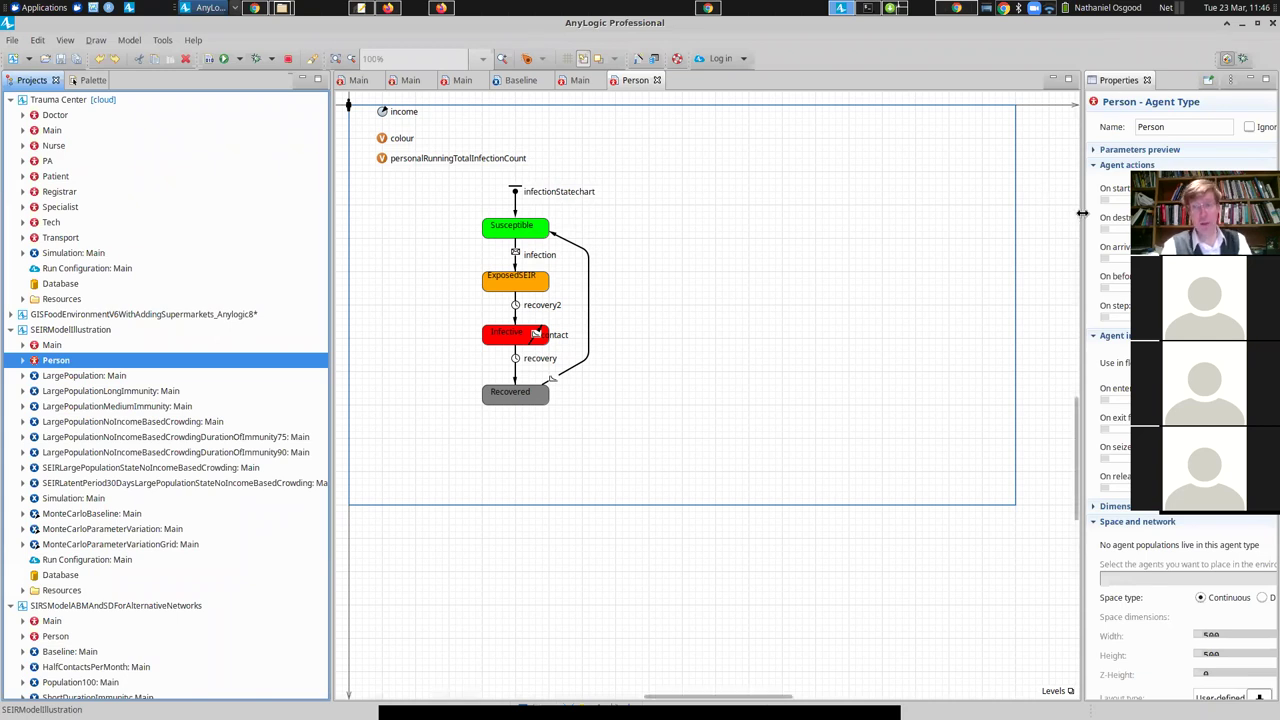
{"action": "left_click_drag", "start_coordinate": [1080, 209], "coordinate": [752, 195]}
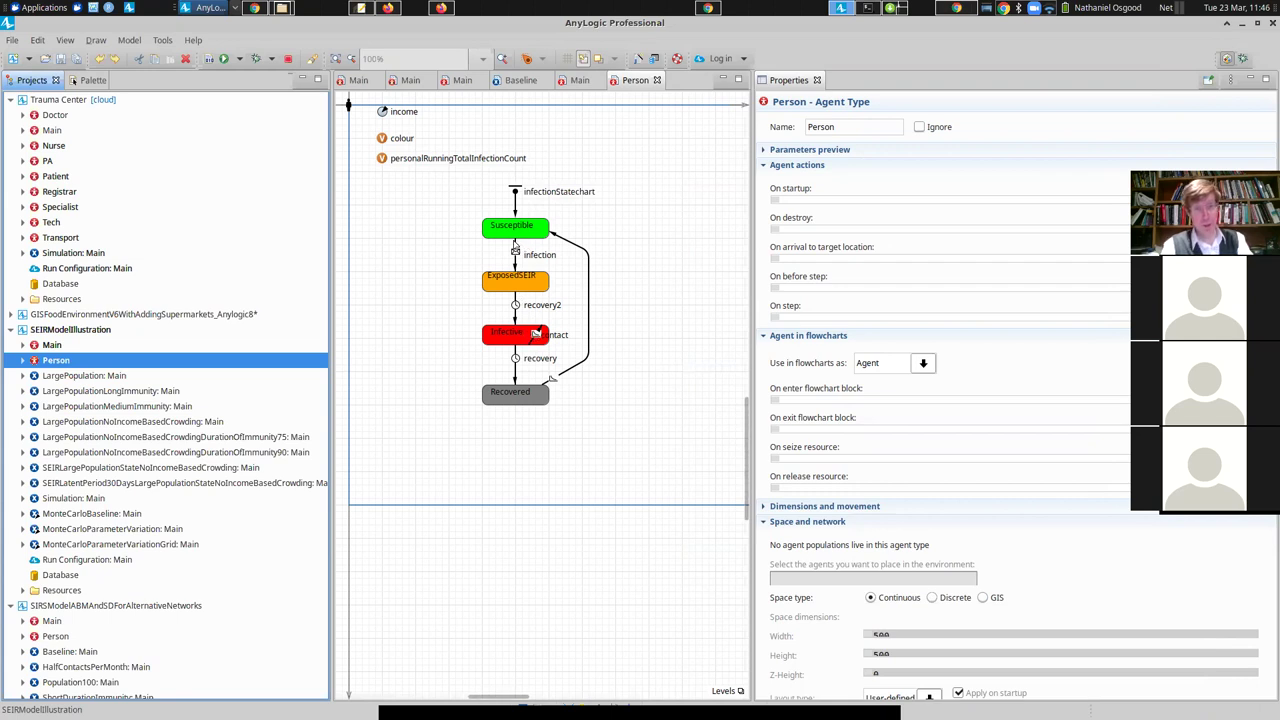
{"action": "left_click", "coordinate": [515, 250]}
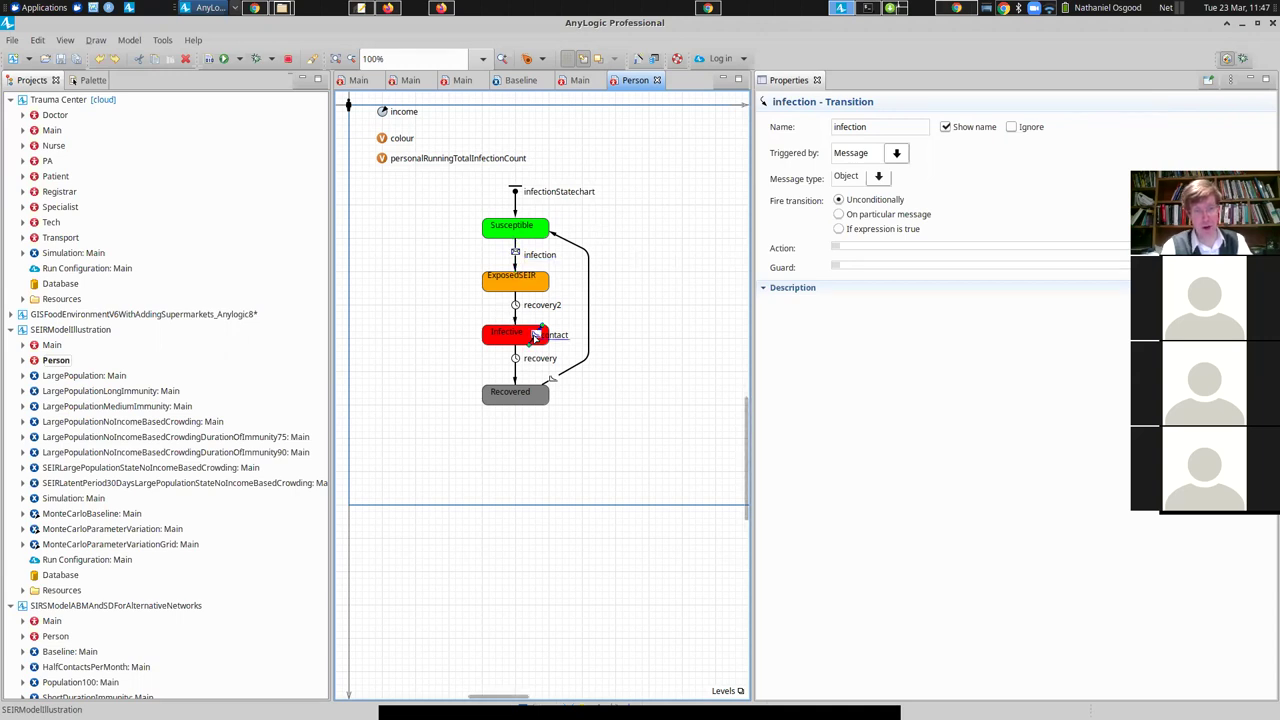
- Inspect the contact transition: rate main.contactRate, action sending Infect! to a random connected agent
{"action": "left_click", "coordinate": [537, 336]}
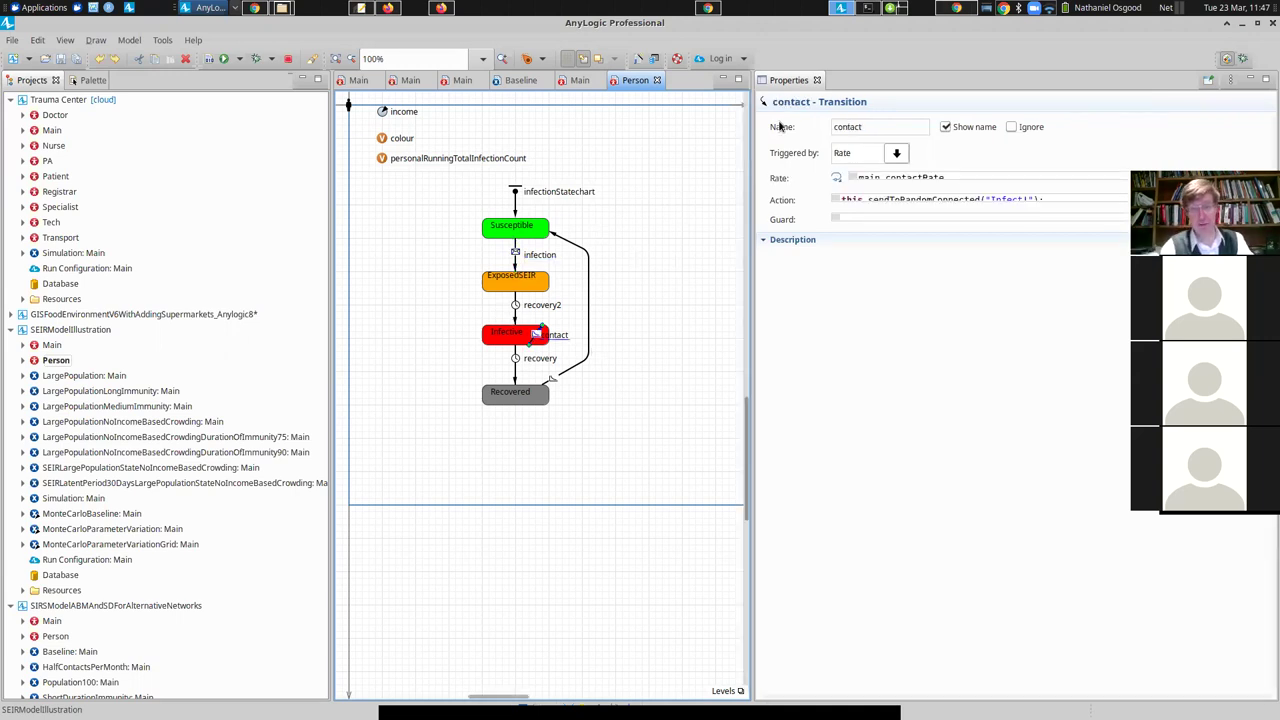
{"action": "left_click_drag", "start_coordinate": [949, 177], "coordinate": [848, 177]}
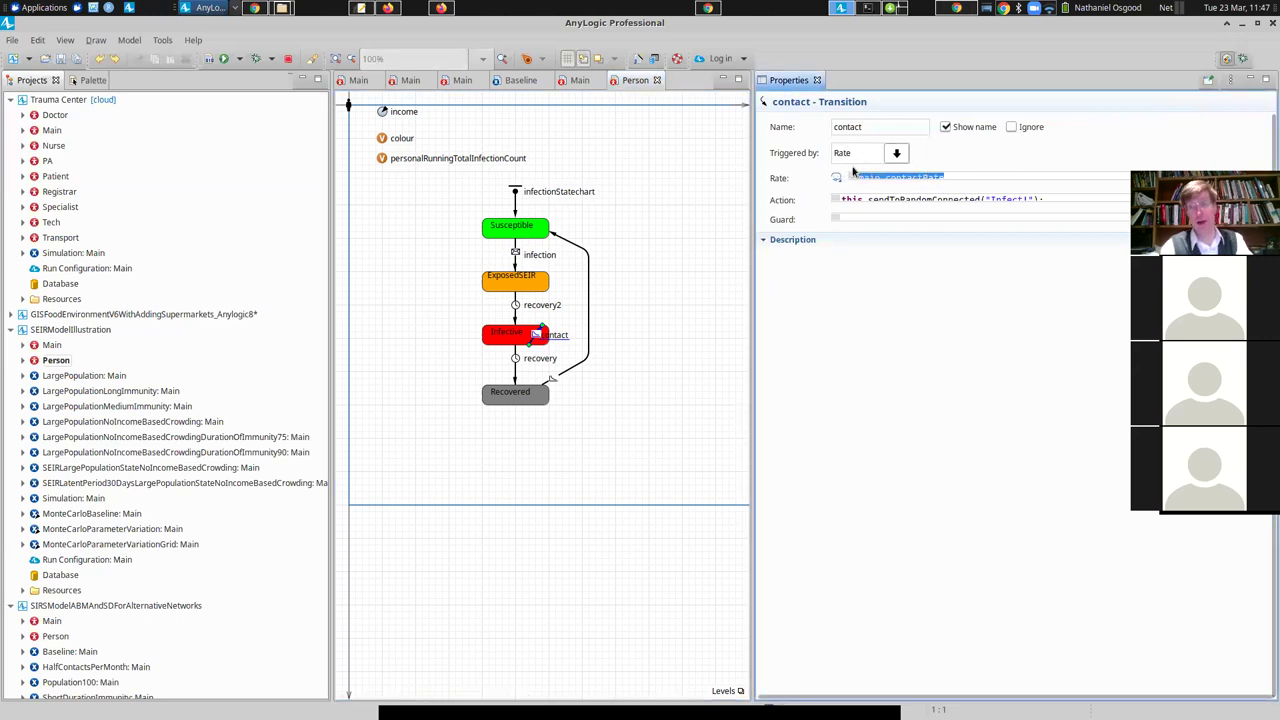
{"action": "left_click", "coordinate": [836, 177]}
{"action": "left_click", "coordinate": [829, 197]}
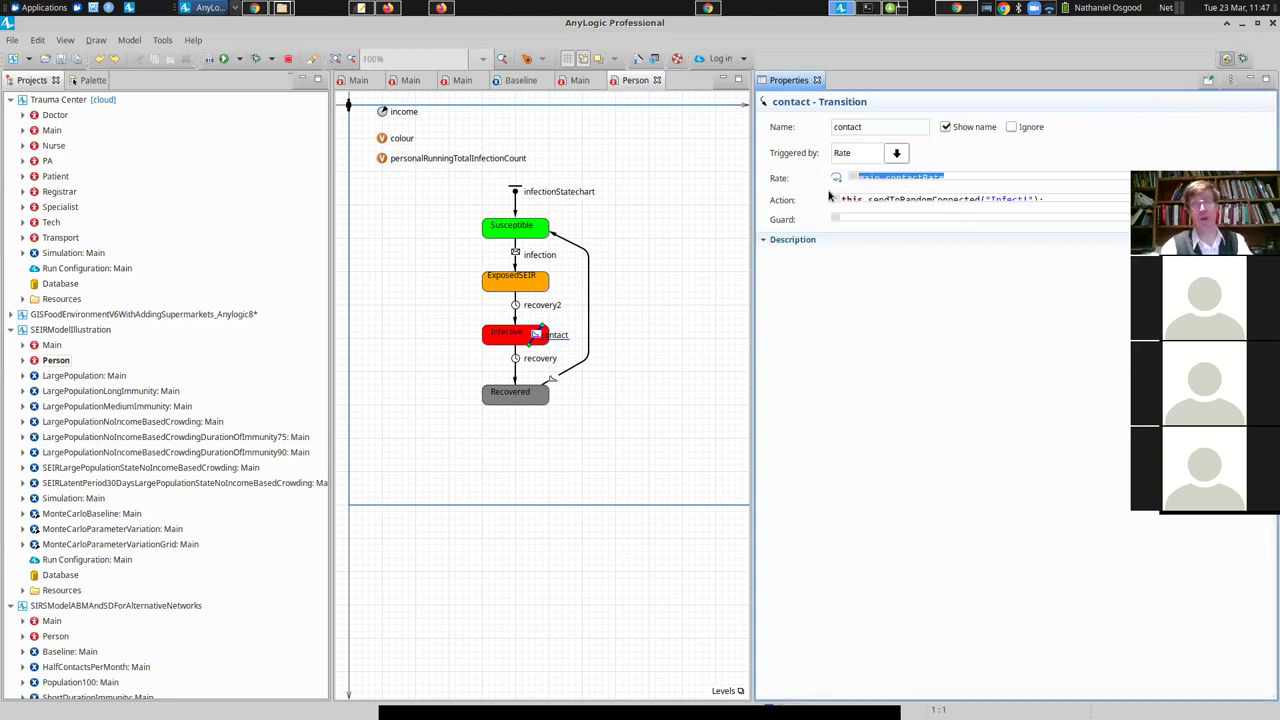
{"action": "left_click", "coordinate": [953, 177]}
{"action": "key", "text": "Return"}
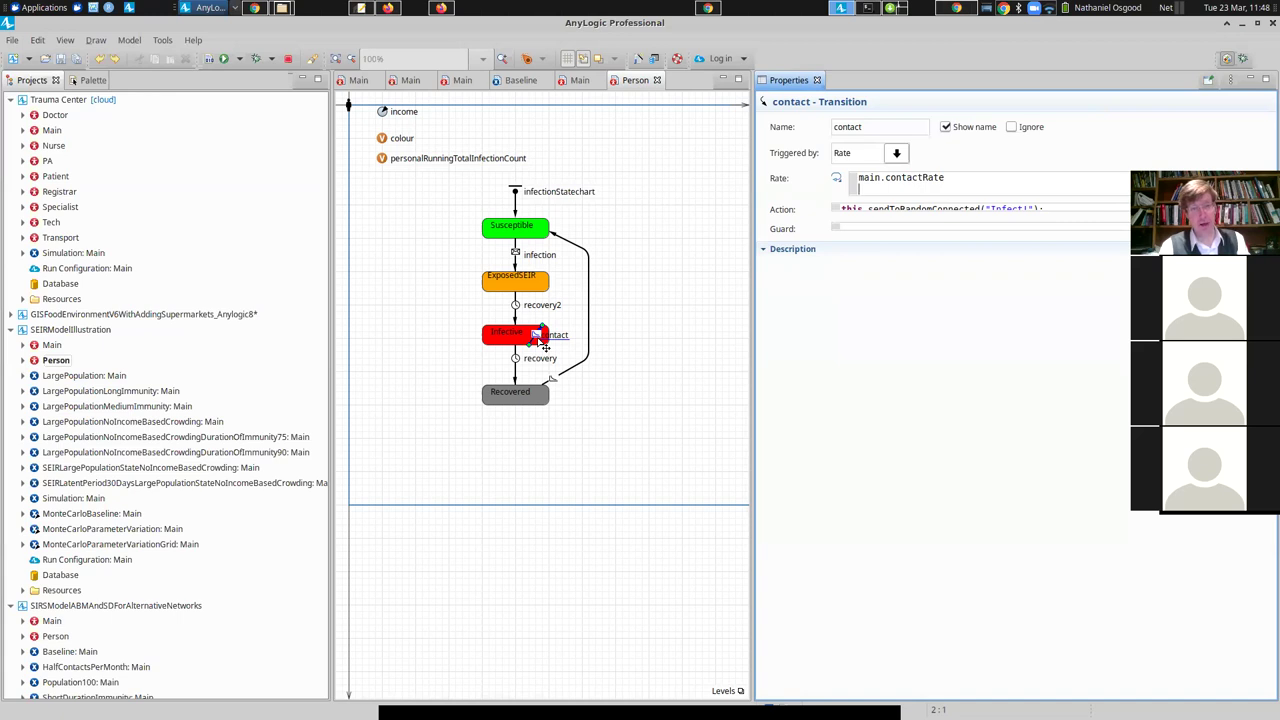
{"action": "left_click", "coordinate": [930, 177]}
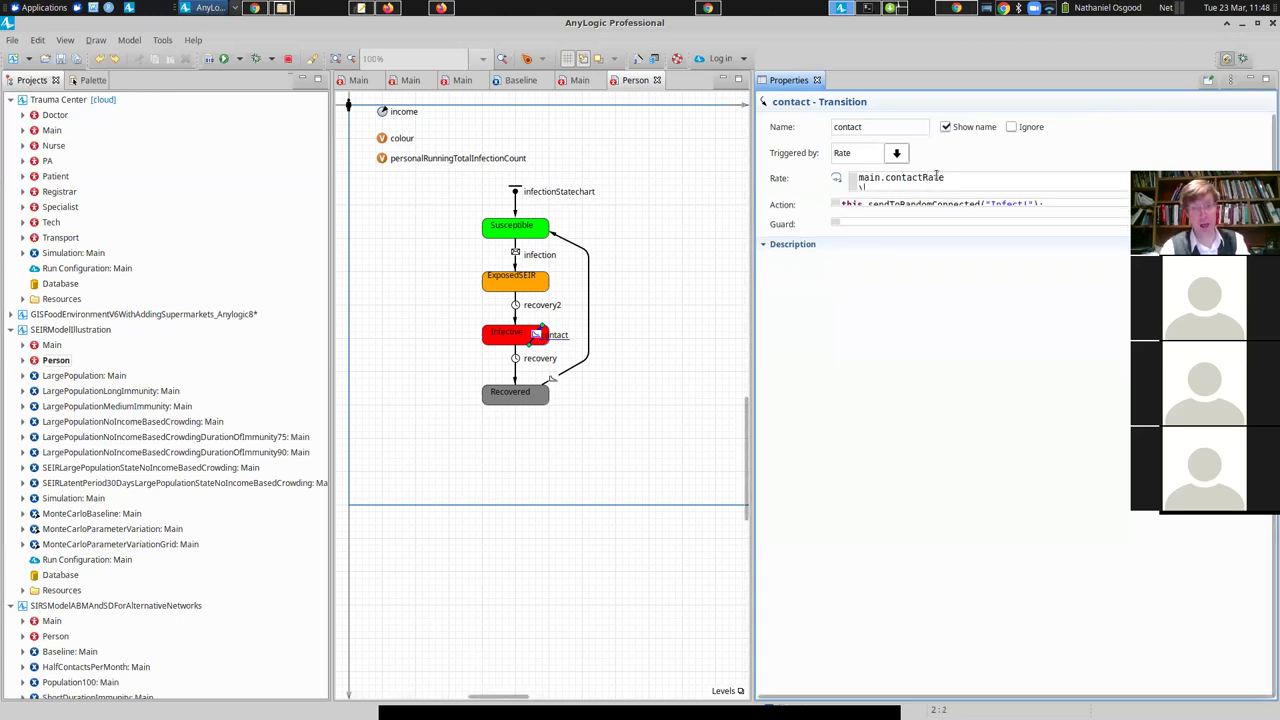
{"action": "left_click", "coordinate": [938, 199]}
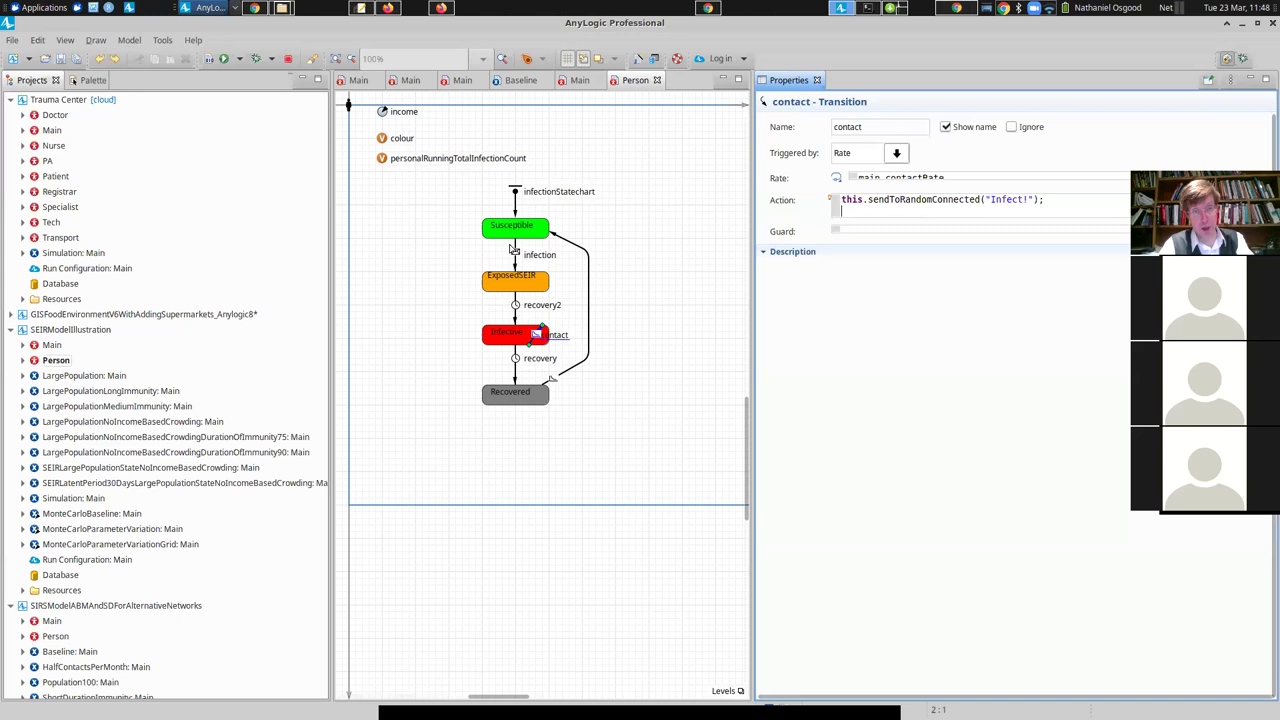
{"action": "left_click", "coordinate": [513, 232]}
{"action": "left_click", "coordinate": [515, 254]}
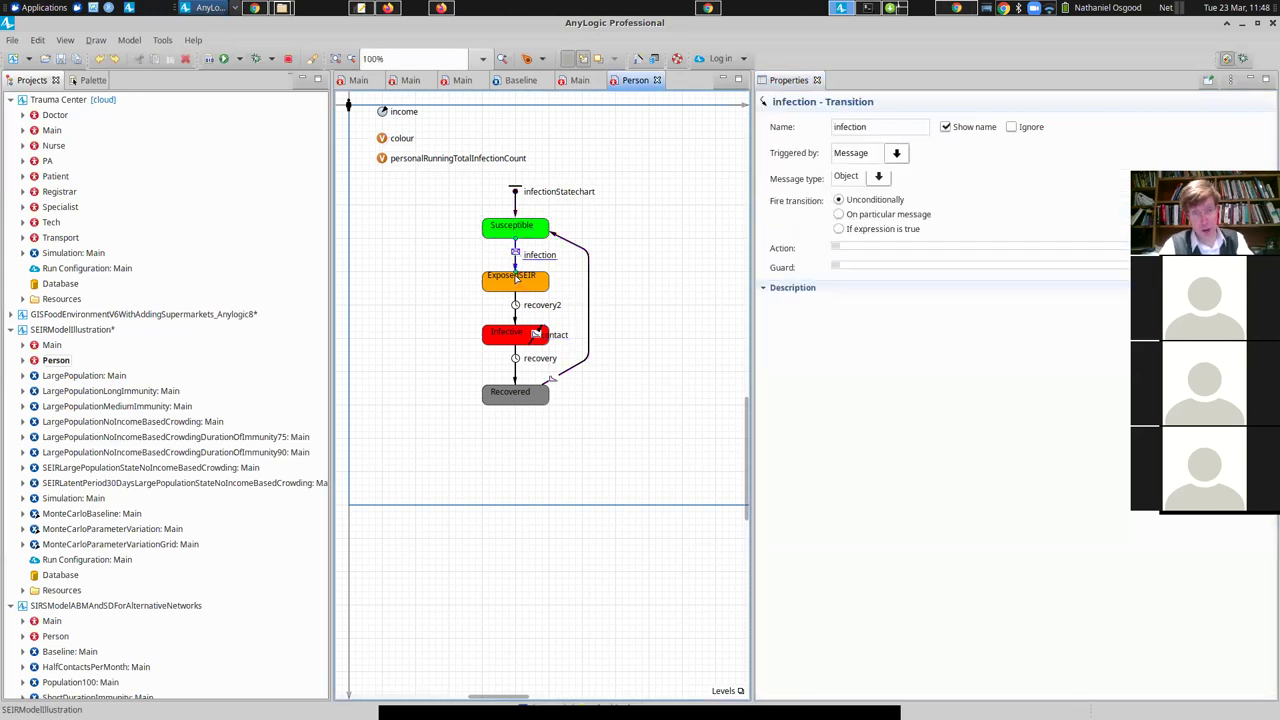
{"action": "left_click", "coordinate": [515, 280]}
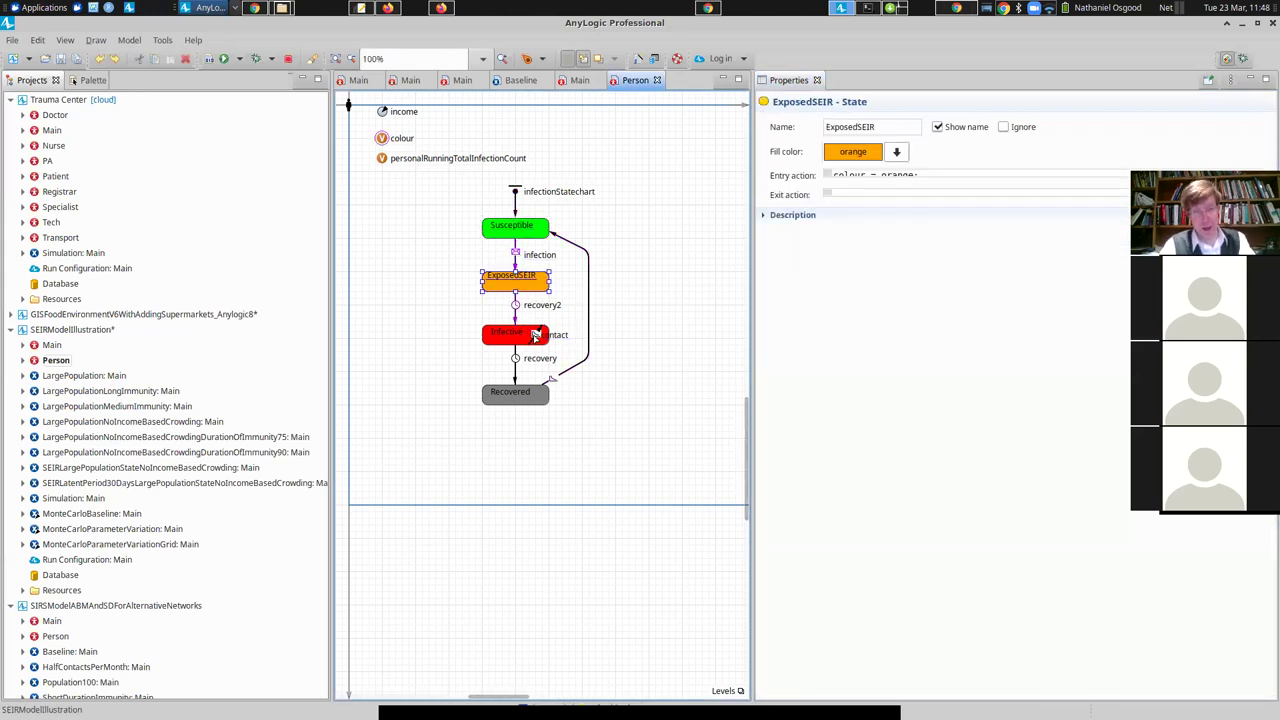
{"action": "left_click", "coordinate": [535, 337]}
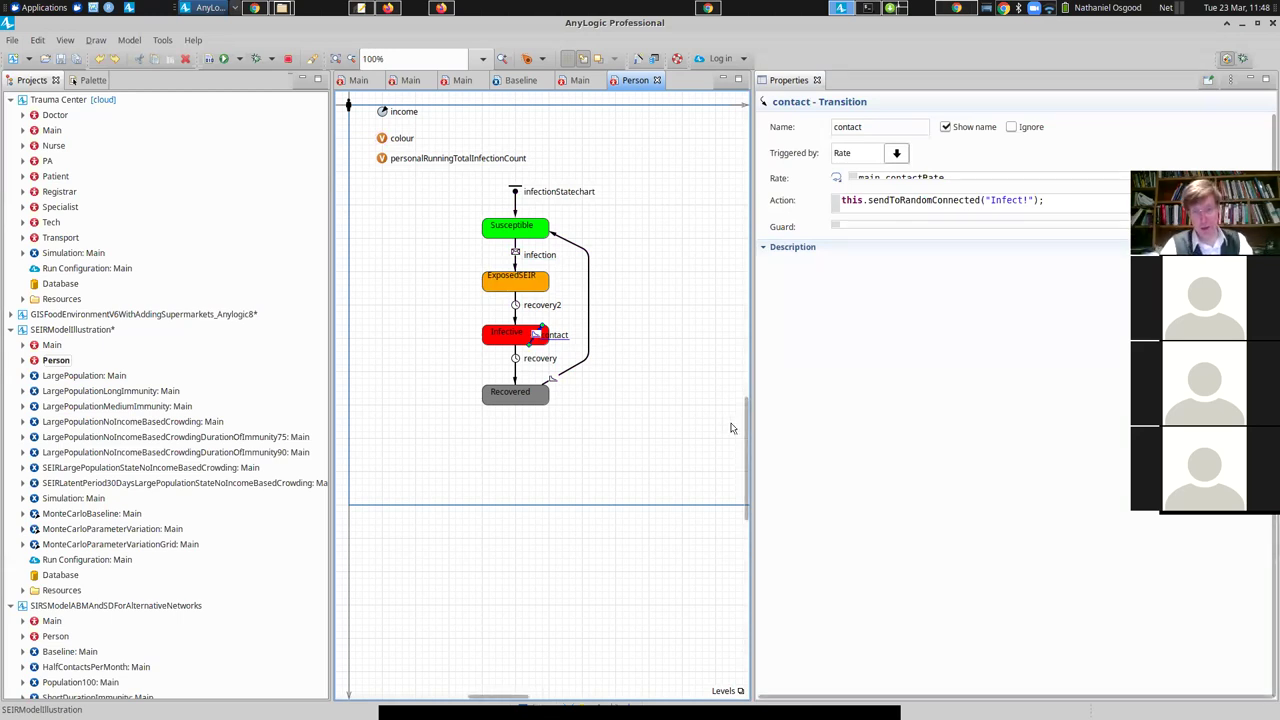
{"action": "left_click_drag", "start_coordinate": [746, 437], "coordinate": [744, 398]}
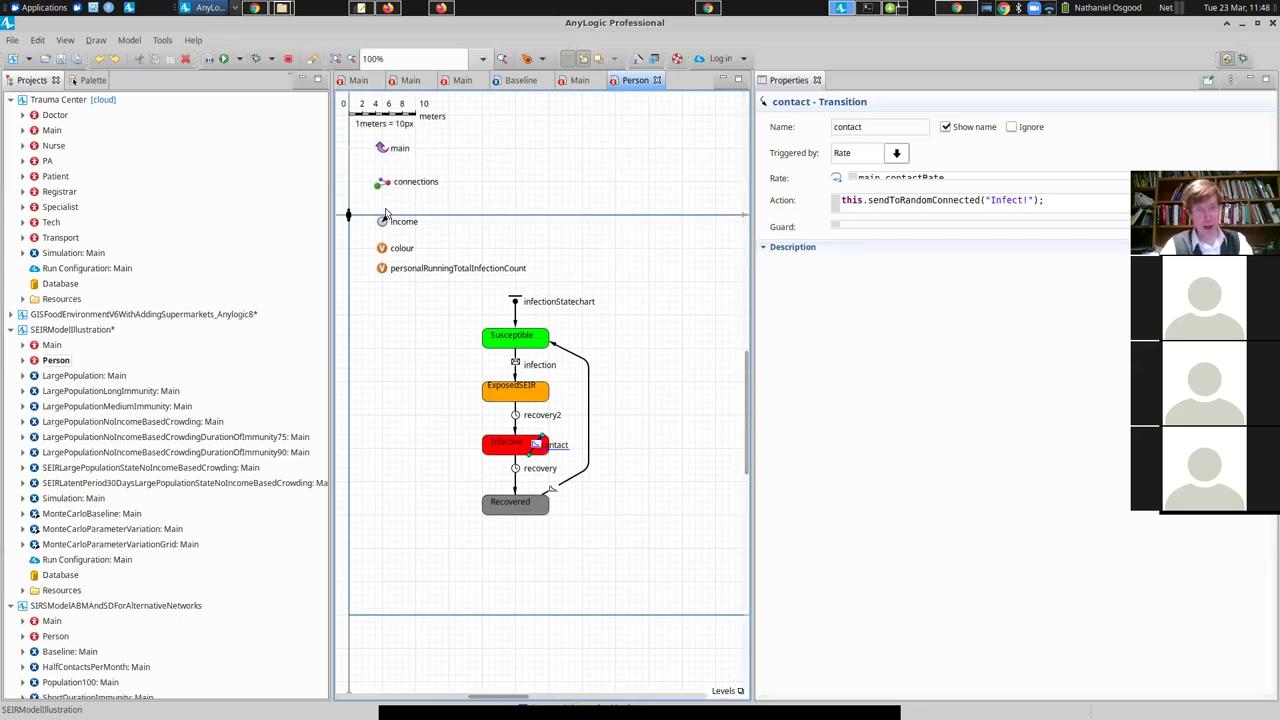
{"action": "left_click", "coordinate": [381, 192]}
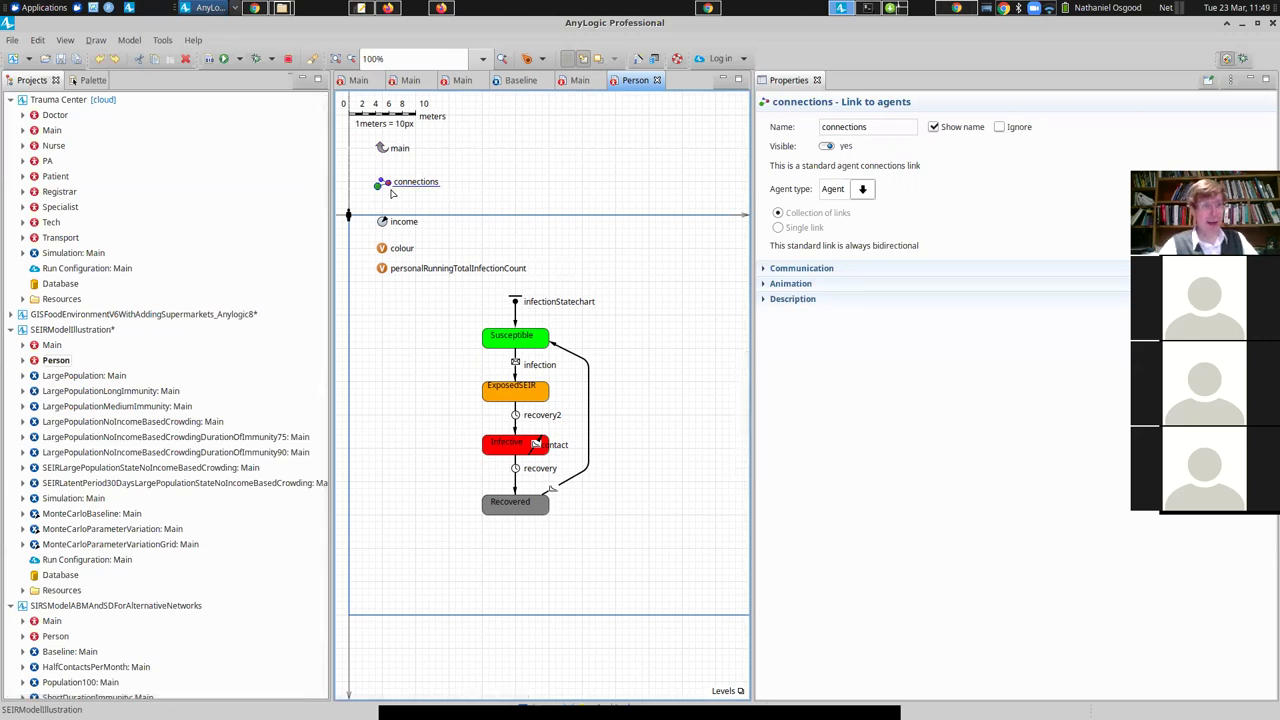
{"action": "left_click", "coordinate": [93, 80]}
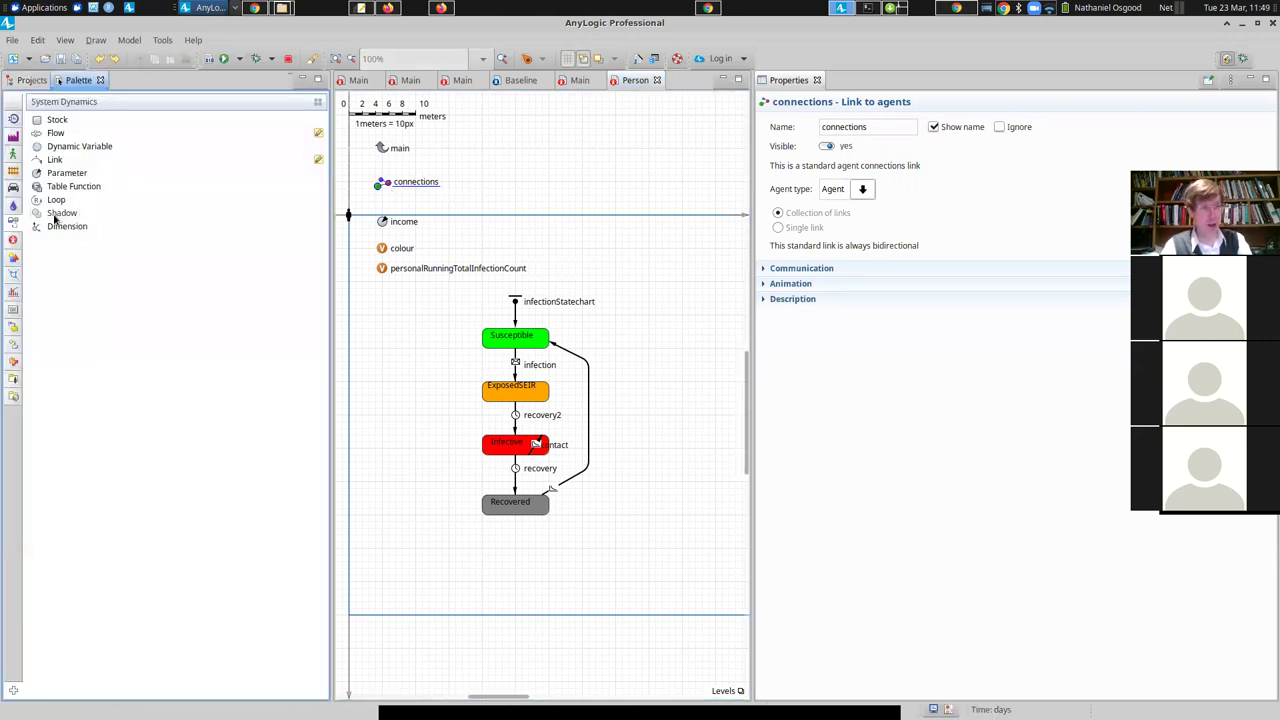
{"action": "left_click", "coordinate": [13, 240]}
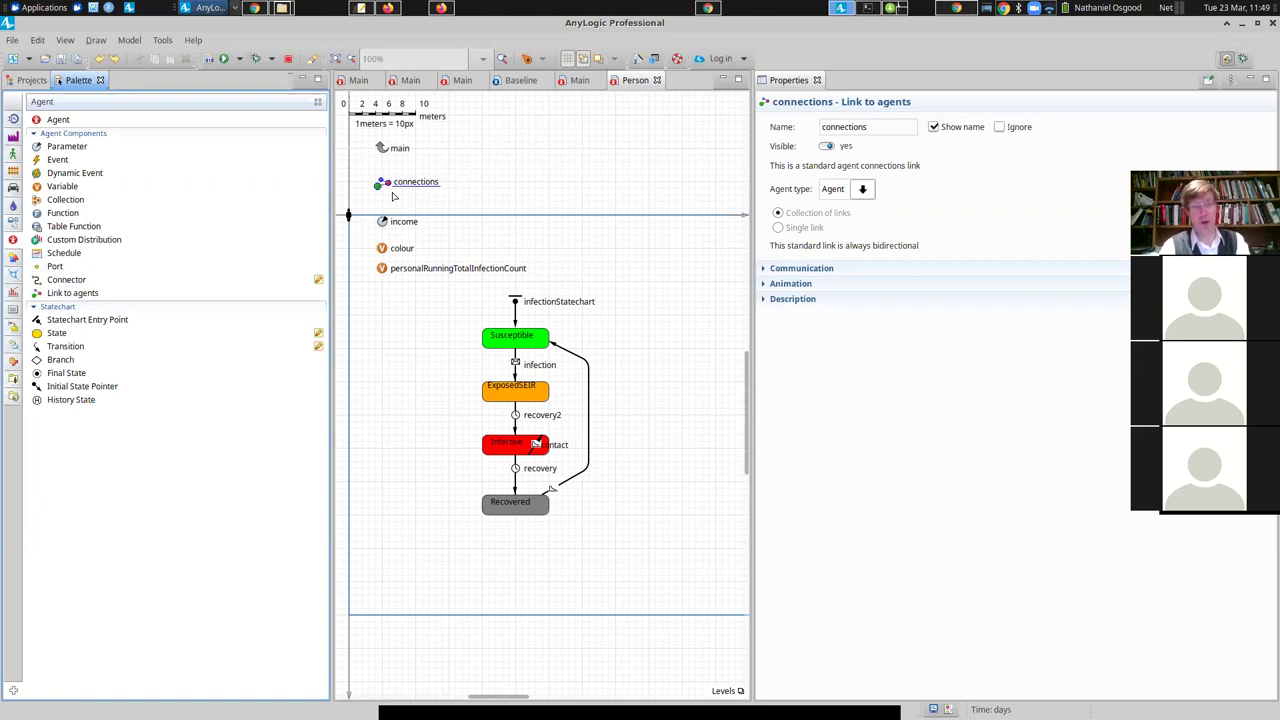
{"action": "left_click", "coordinate": [768, 268]}
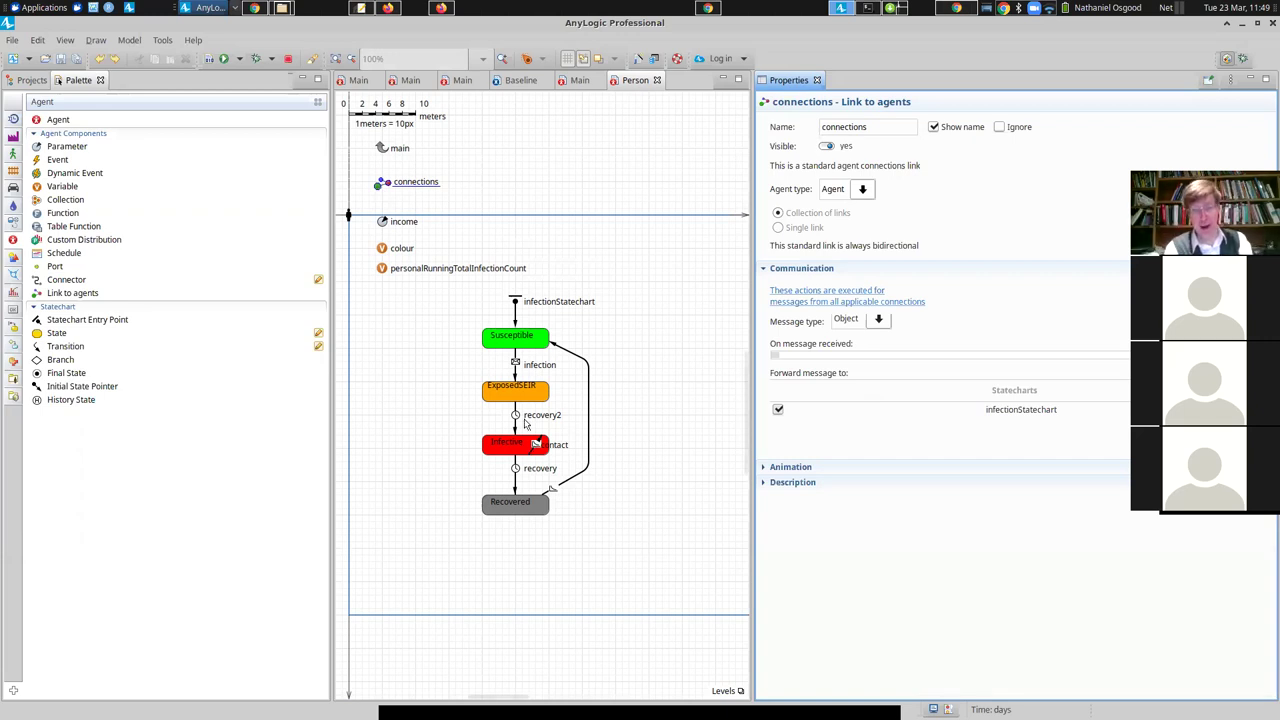
{"action": "left_click", "coordinate": [536, 444]}
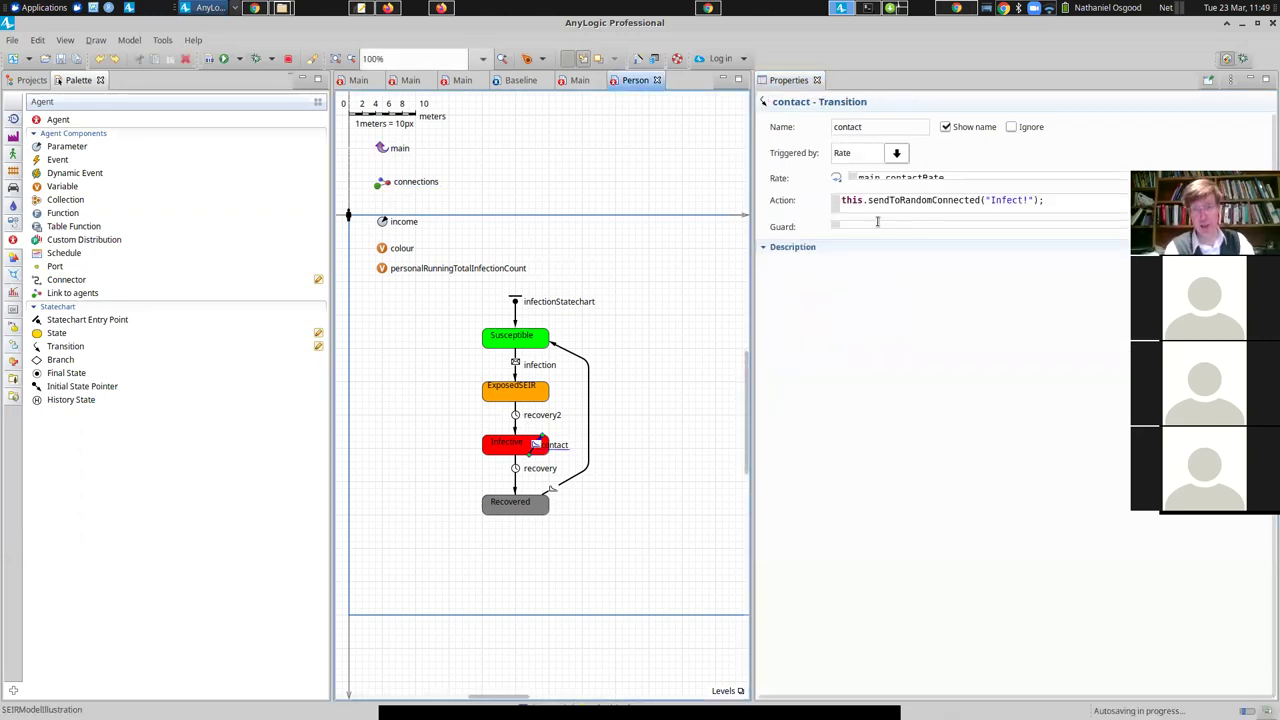
{"action": "left_click", "coordinate": [894, 200]}
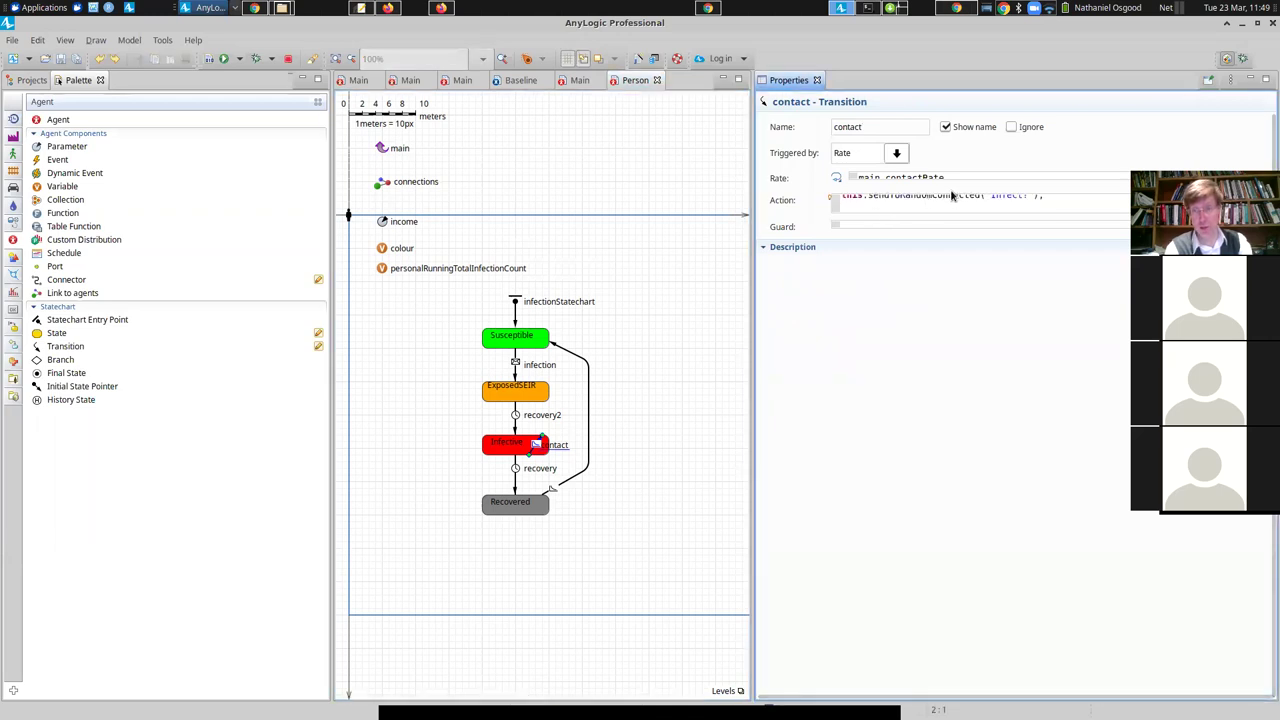
{"action": "double_click", "coordinate": [951, 200]}
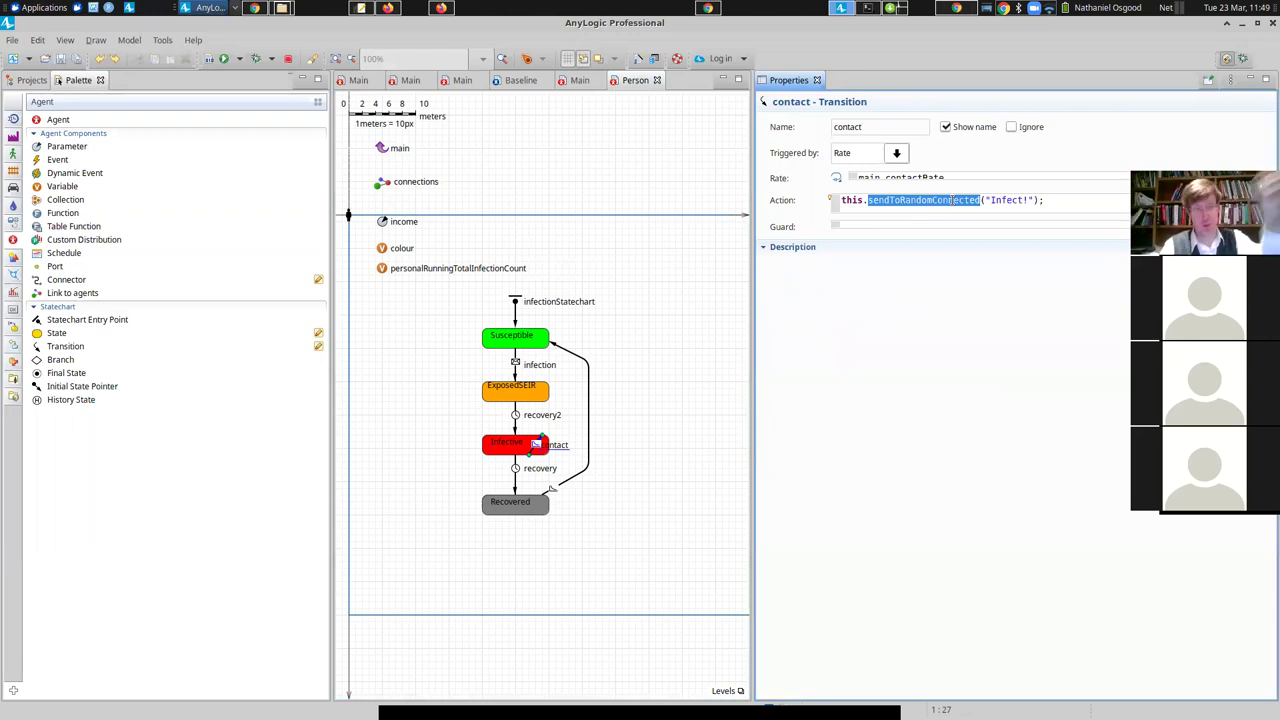
{"action": "left_click", "coordinate": [30, 80]}
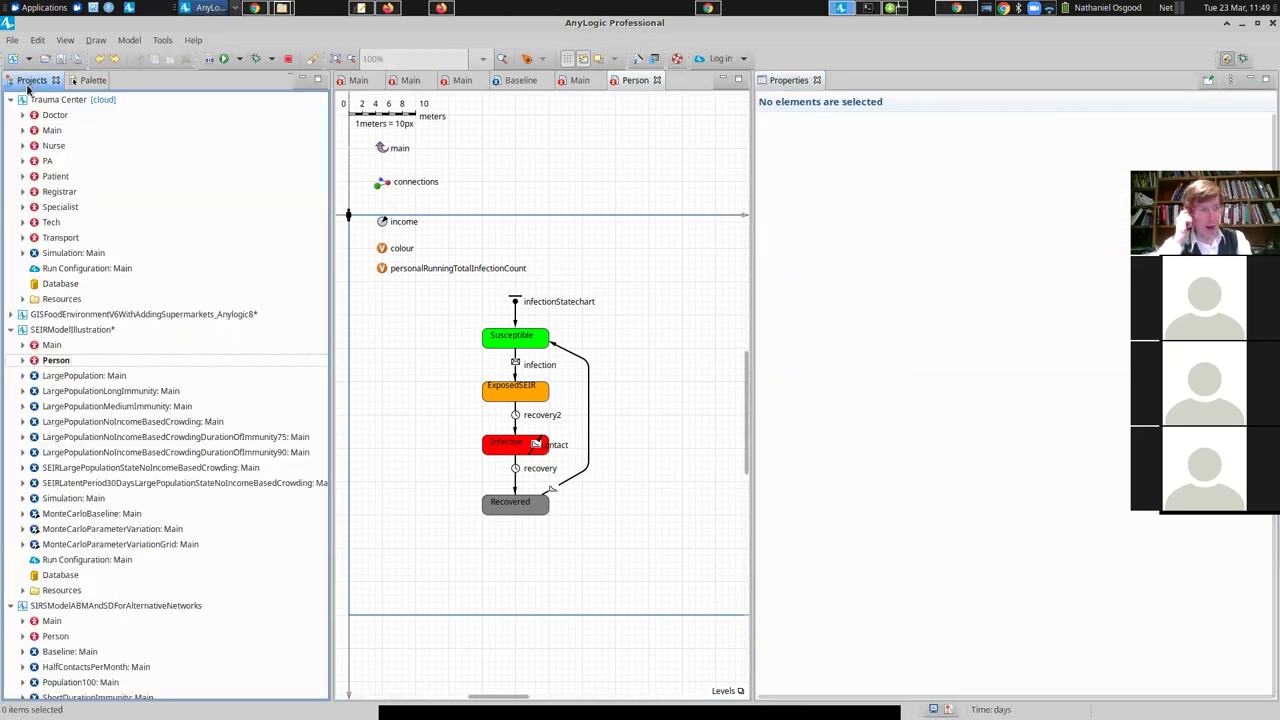
- Run the LargePopulation experiment, then pause it to view the network of connected people
{"action": "right_click", "coordinate": [86, 376]}
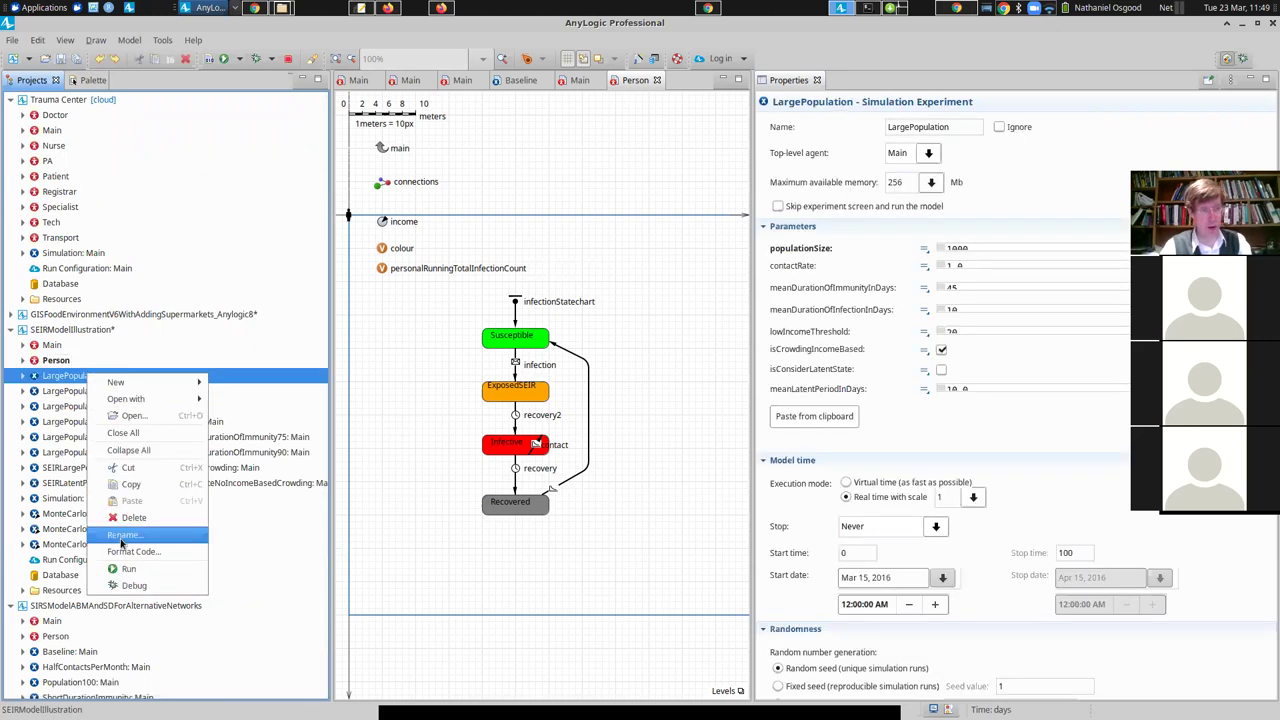
{"action": "left_click", "coordinate": [122, 566]}
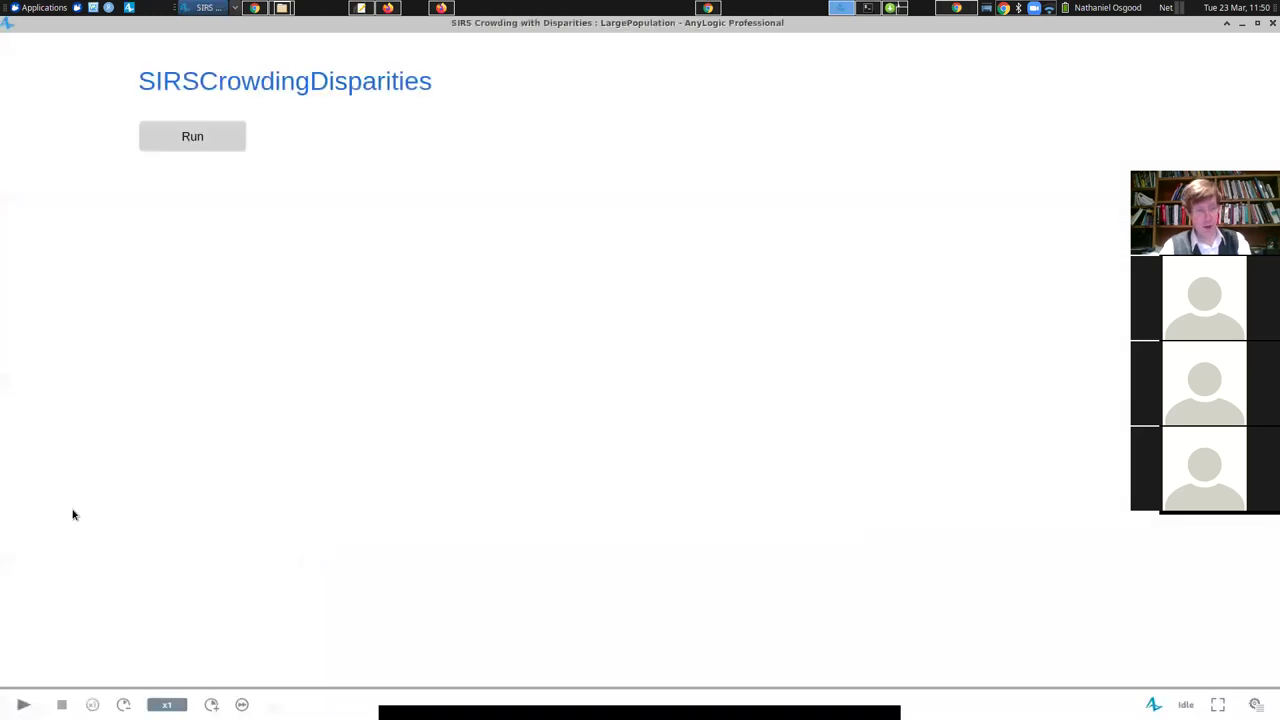
{"action": "left_click", "coordinate": [194, 145]}
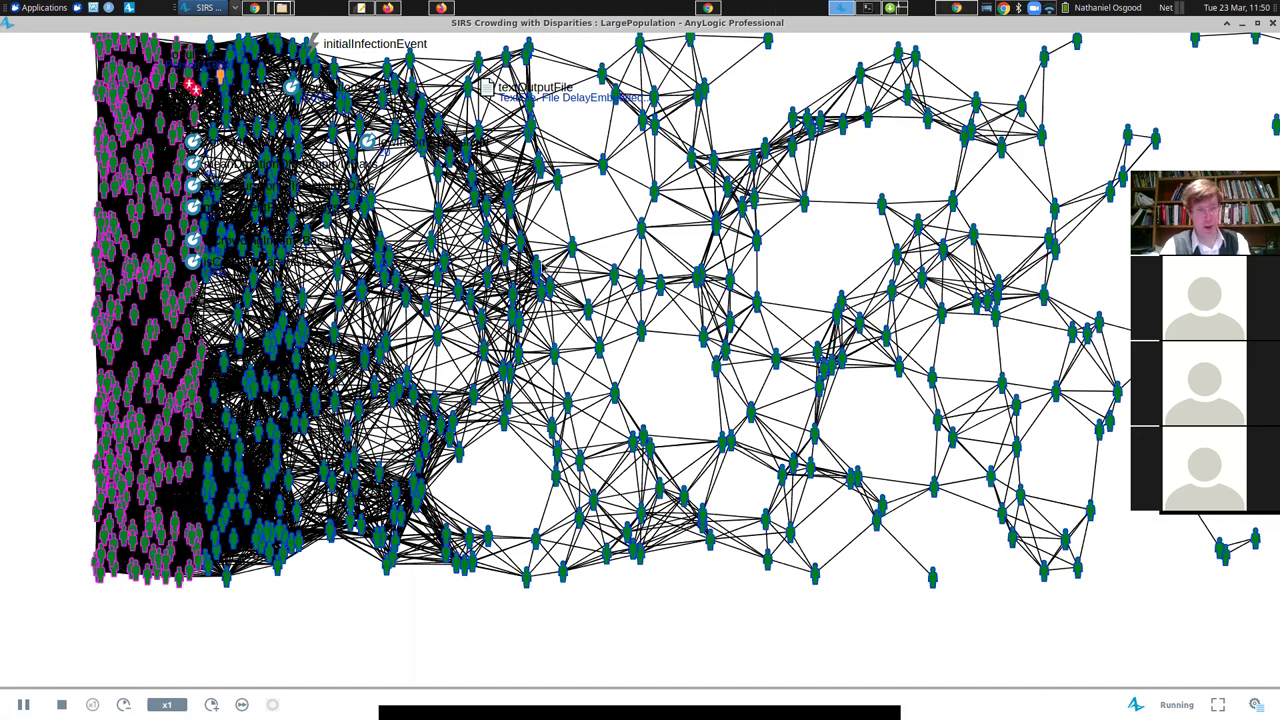
{"action": "key", "text": "space"}
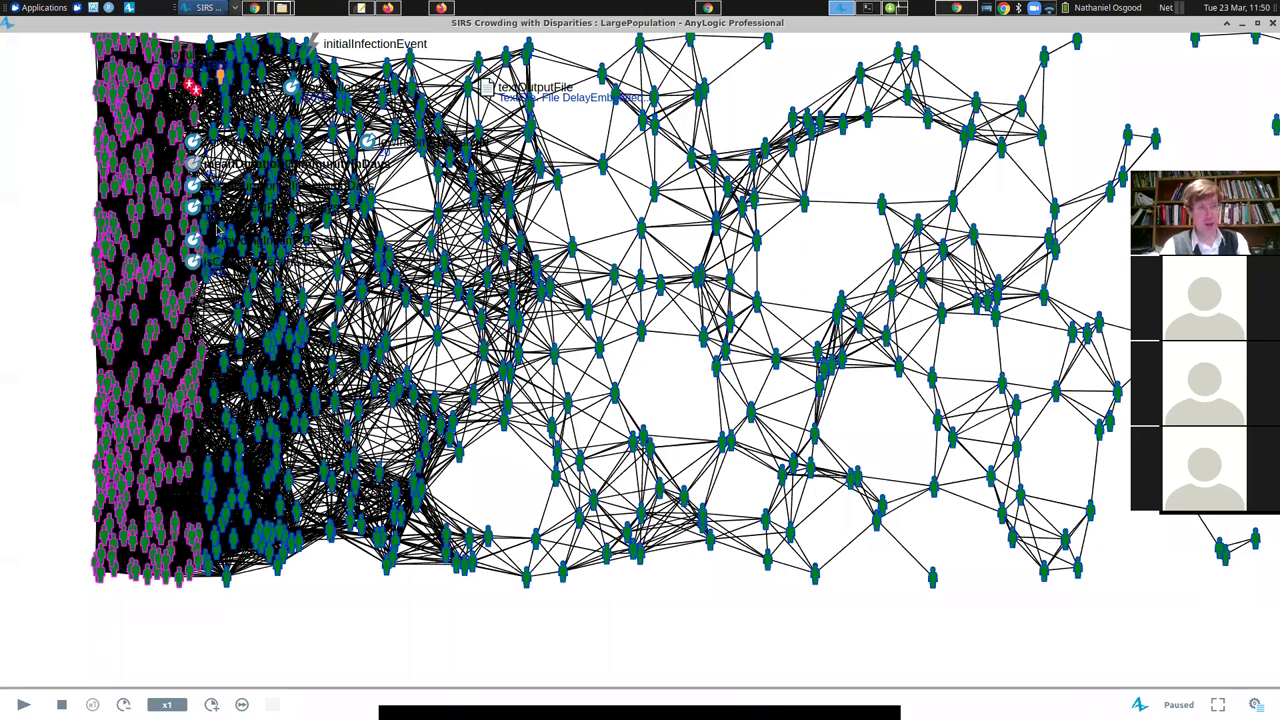
{"action": "scroll", "coordinate": [205, 238], "scroll_direction": "up", "scroll_amount": 2}
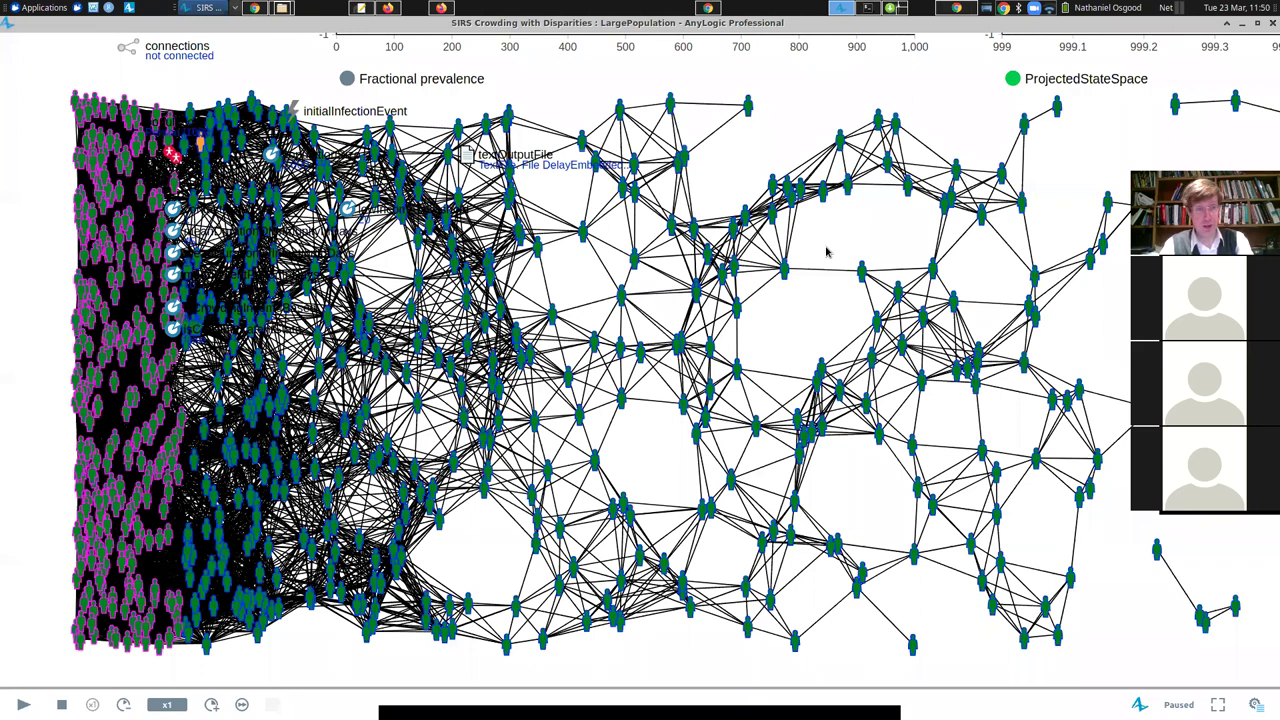
- Back in the editor, open the SEIR model's Main diagram and select the population
{"action": "key", "text": "alt+Tab"}
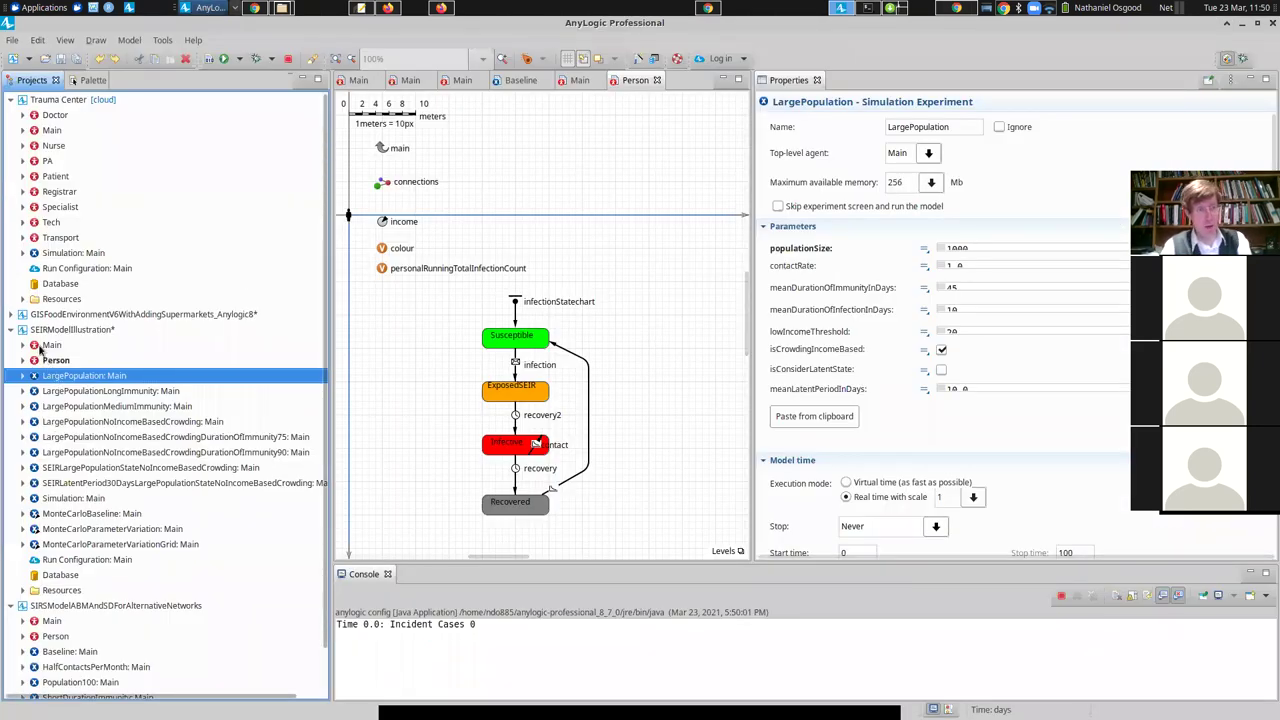
{"action": "left_click", "coordinate": [42, 346]}
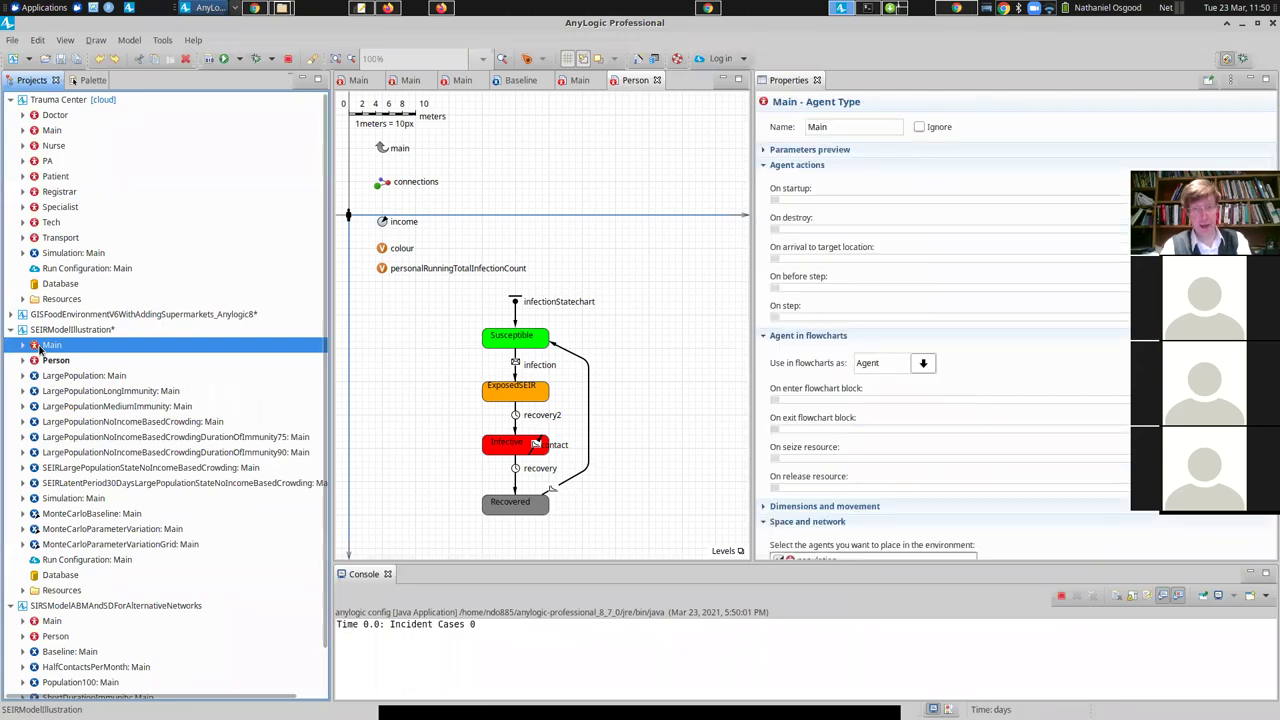
{"action": "double_click", "coordinate": [42, 346]}
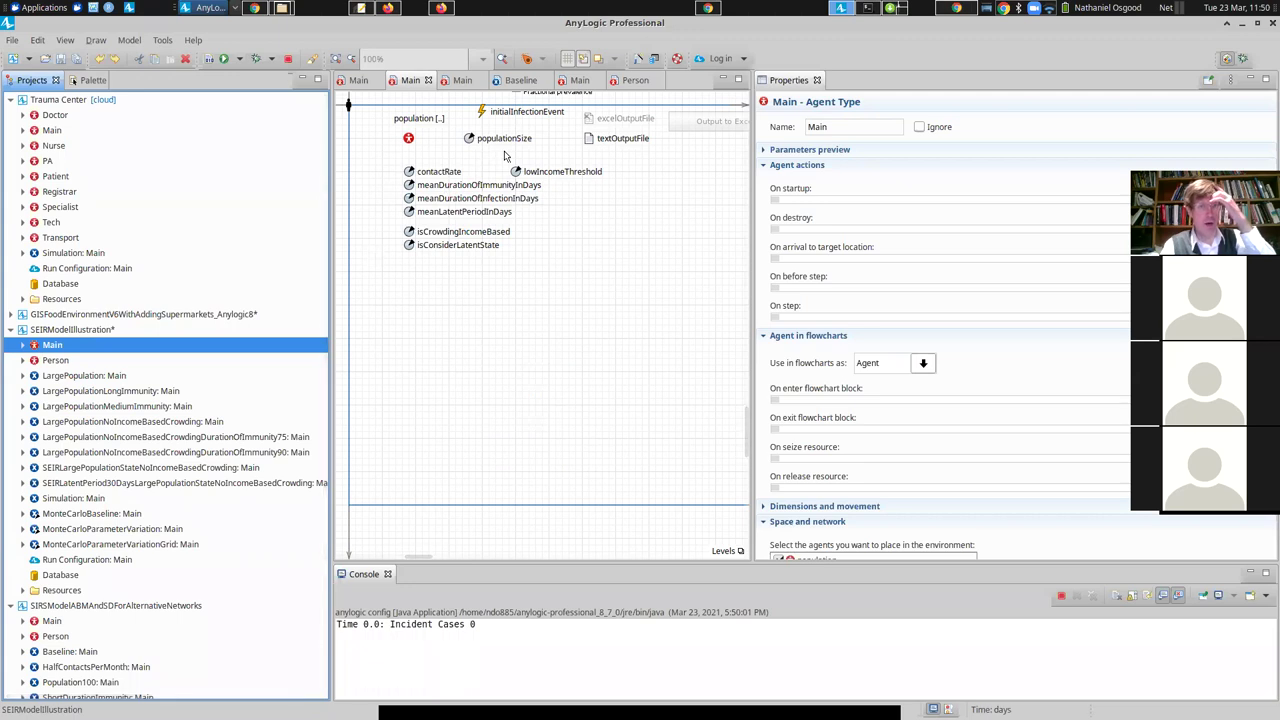
{"action": "left_click", "coordinate": [408, 138]}
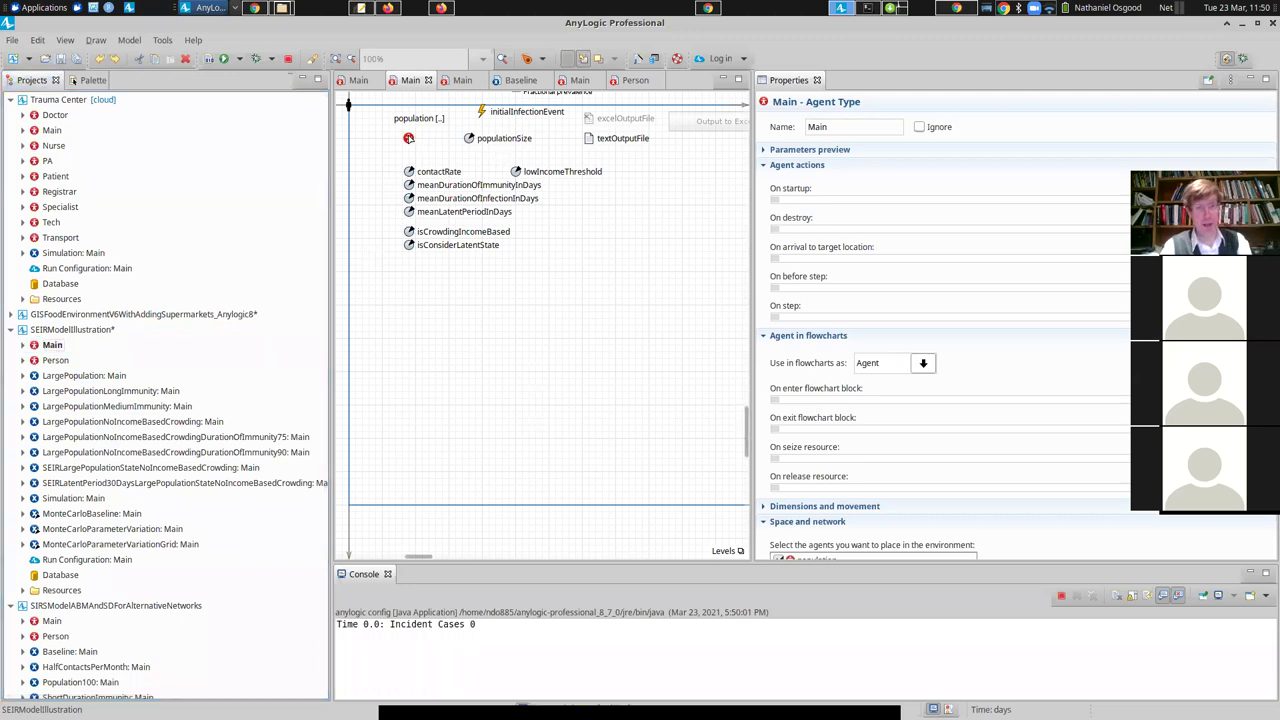
{"action": "left_click", "coordinate": [408, 138]}
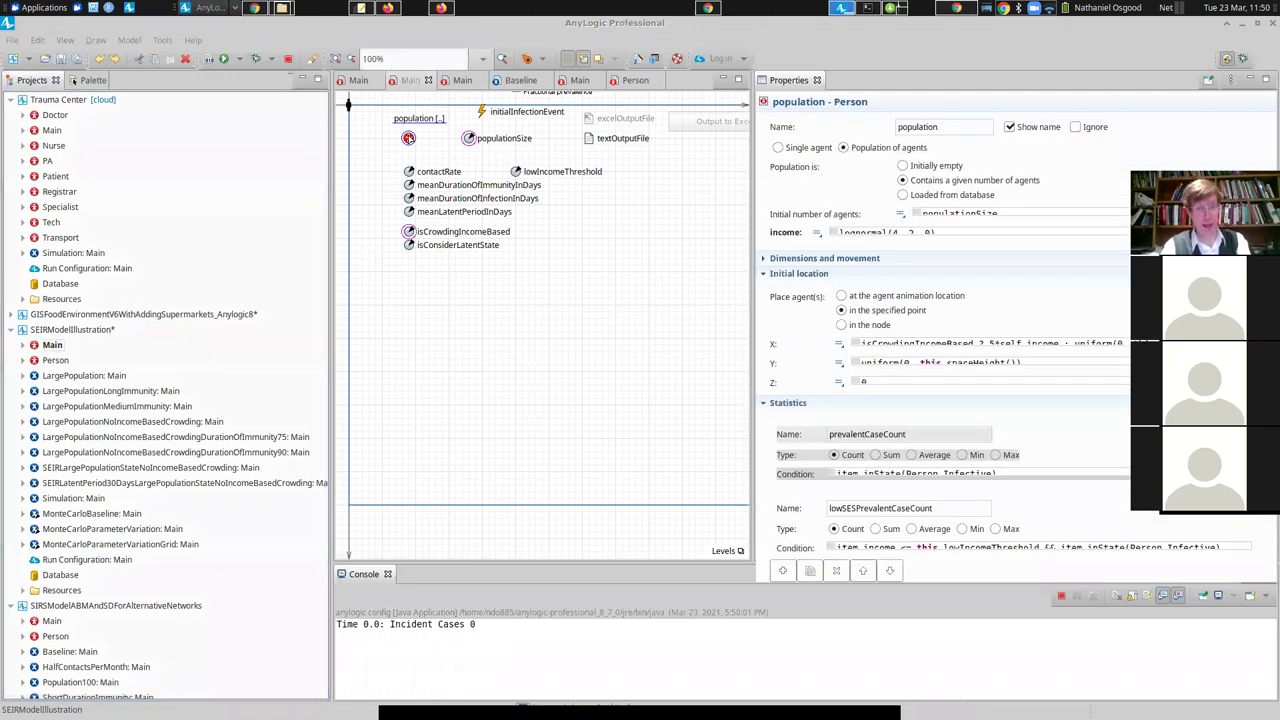
- Highlight the 4 and 2 in income lognormal(4, 2, 0), removing a stray blank line
{"action": "left_click", "coordinate": [960, 232]}
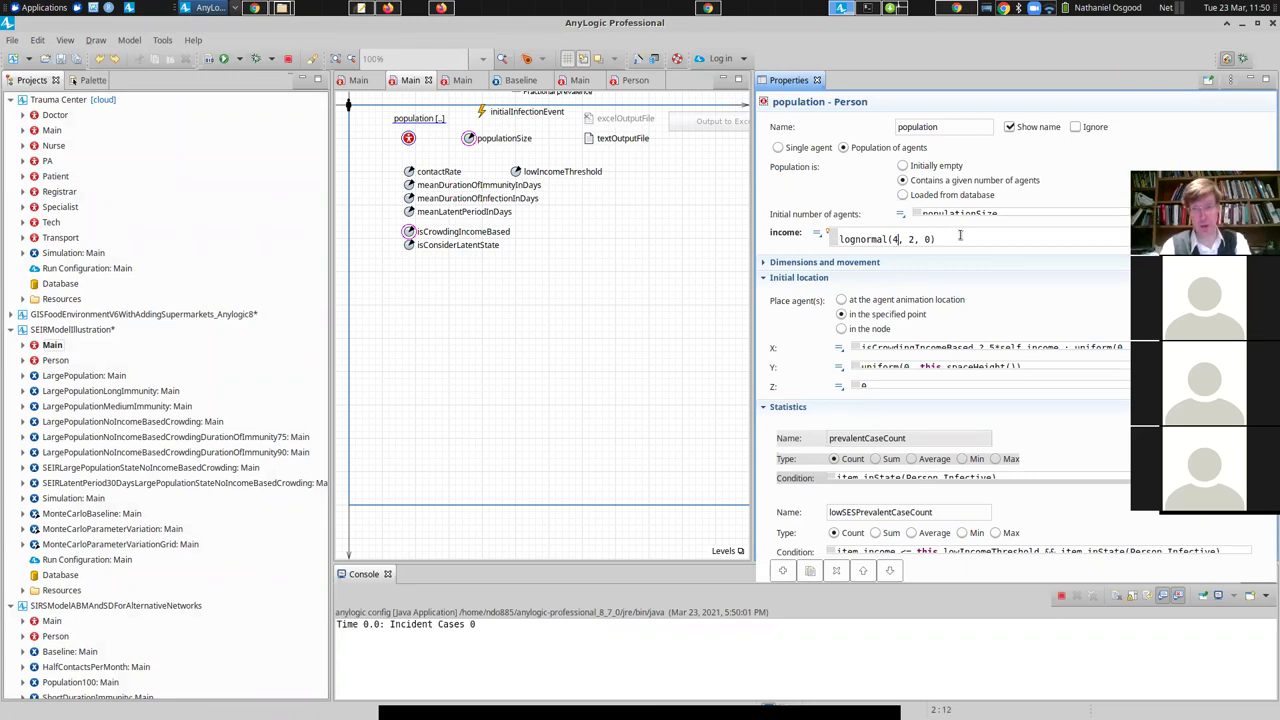
{"action": "key", "text": "shift+Left"}
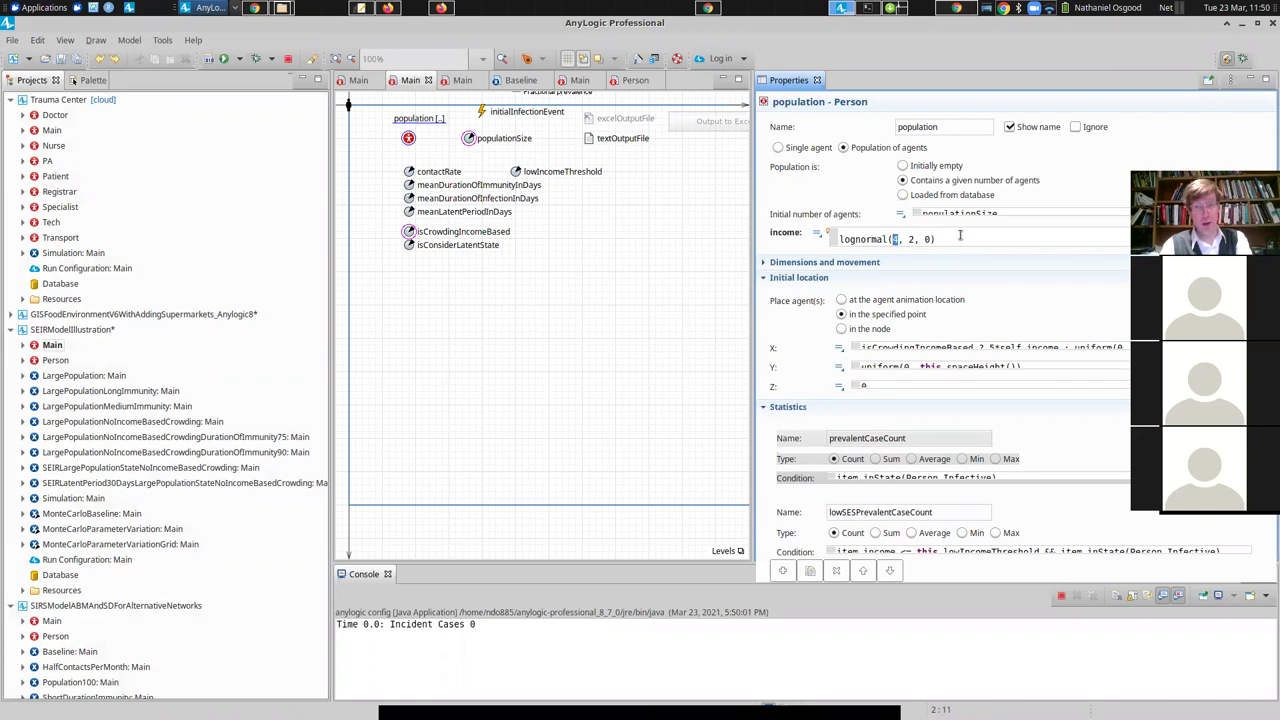
{"action": "key", "text": "Right"}
{"action": "key", "text": "Right"}
{"action": "key", "text": "Right"}
{"action": "key", "text": "shift+Right"}
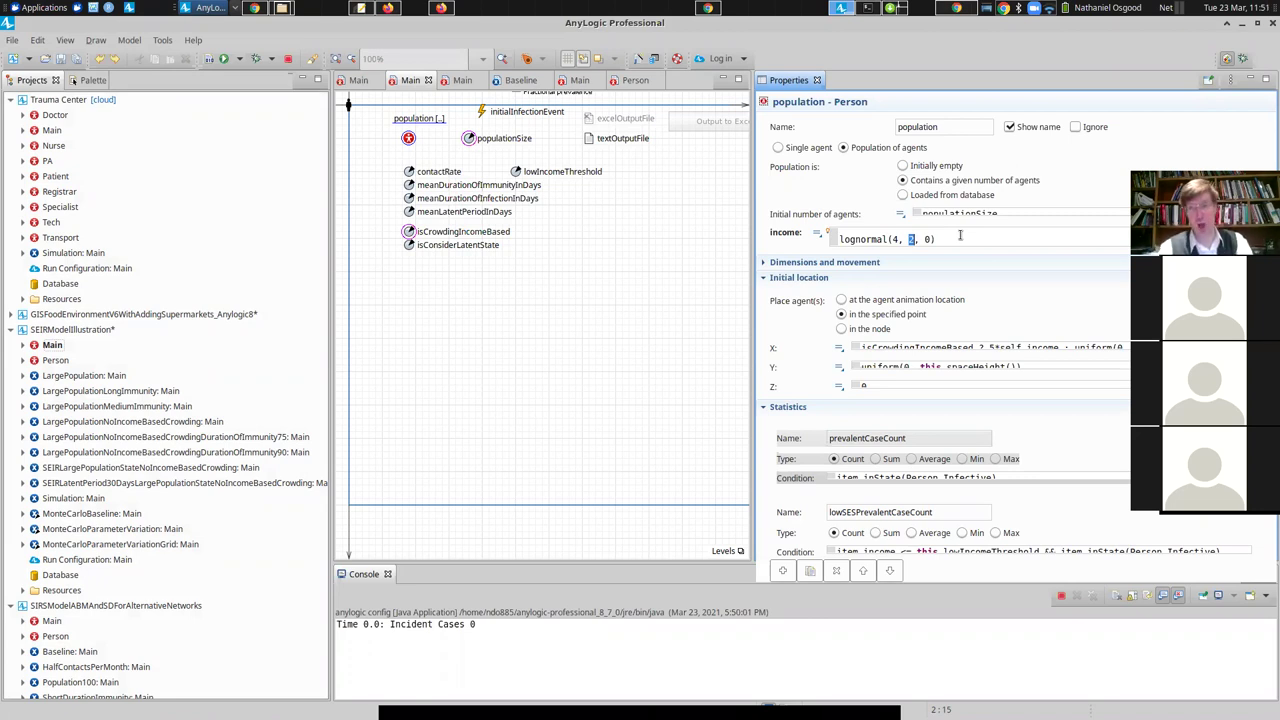
{"action": "key", "text": "Home"}
{"action": "key", "text": "Return"}
{"action": "key", "text": "Delete"}
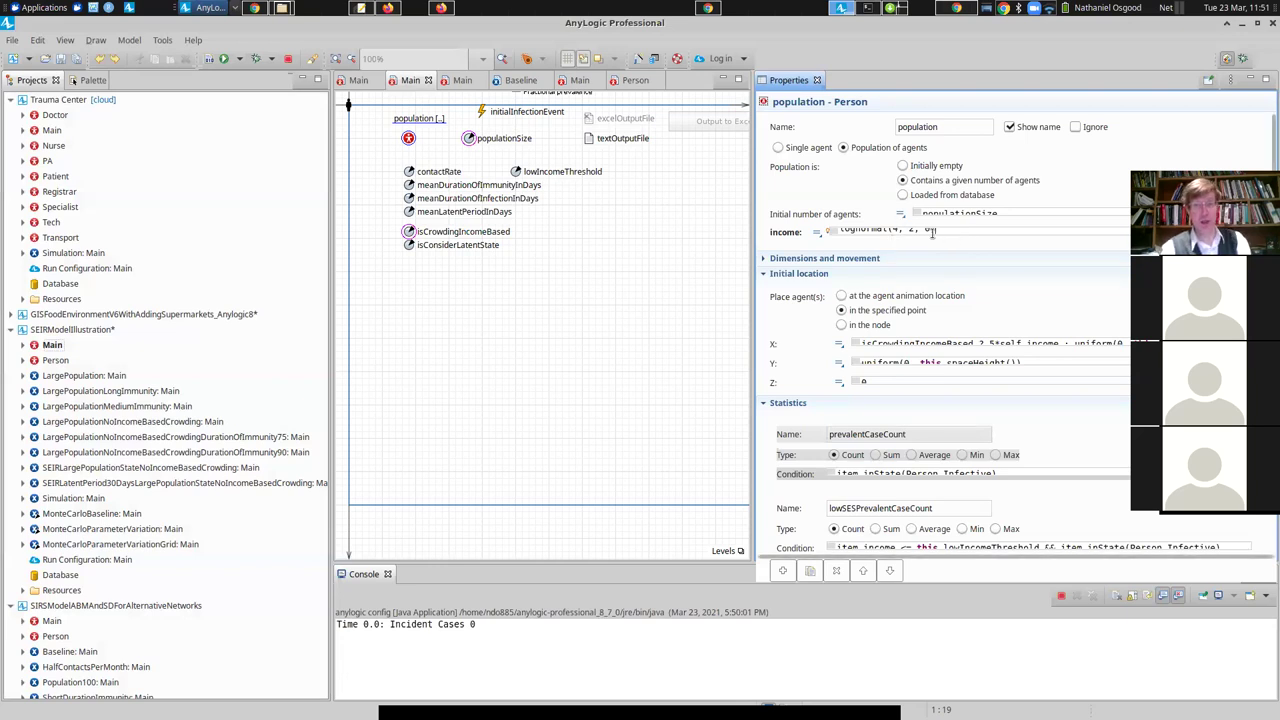
{"action": "left_click", "coordinate": [931, 231]}
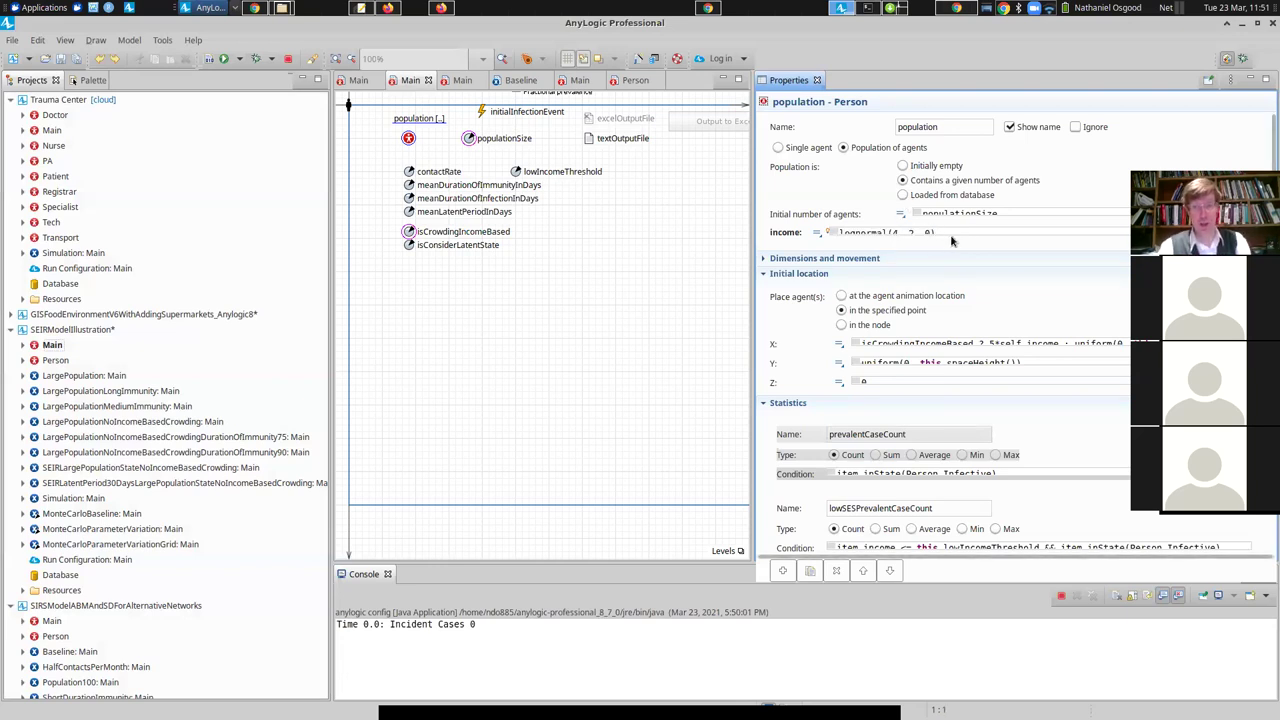
{"action": "key", "text": "Return"}
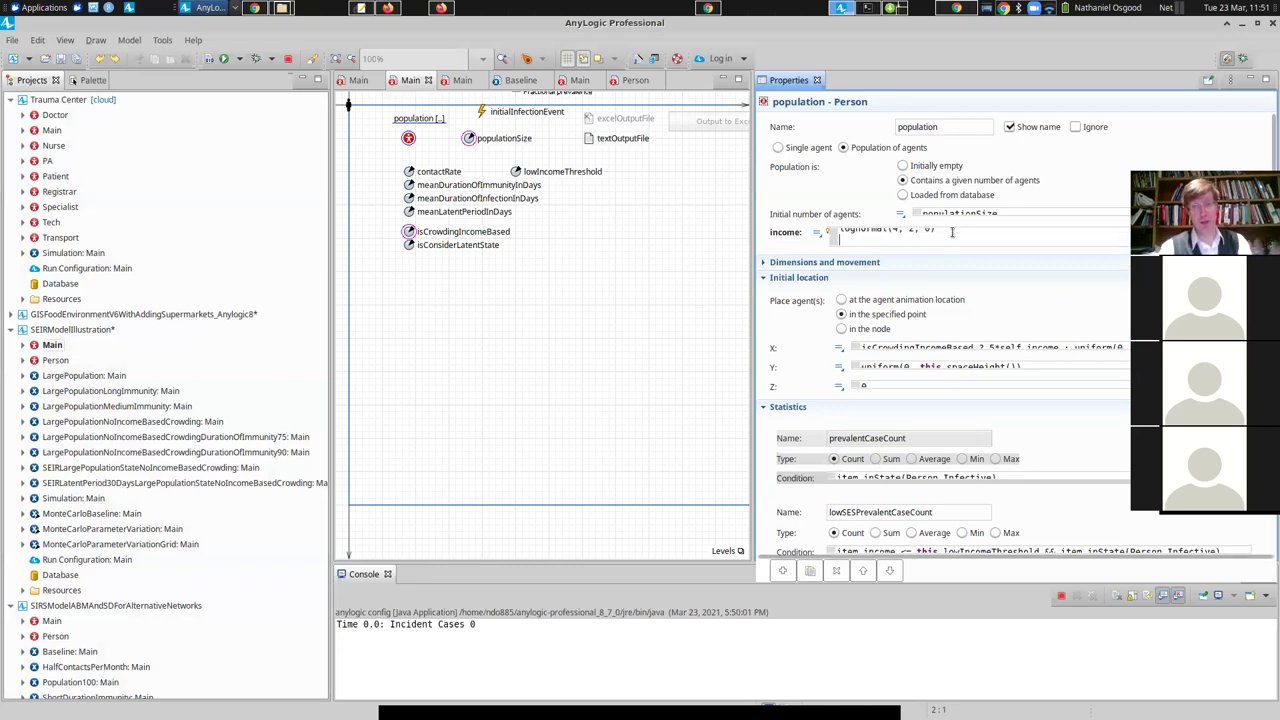
{"action": "key", "text": "Up"}
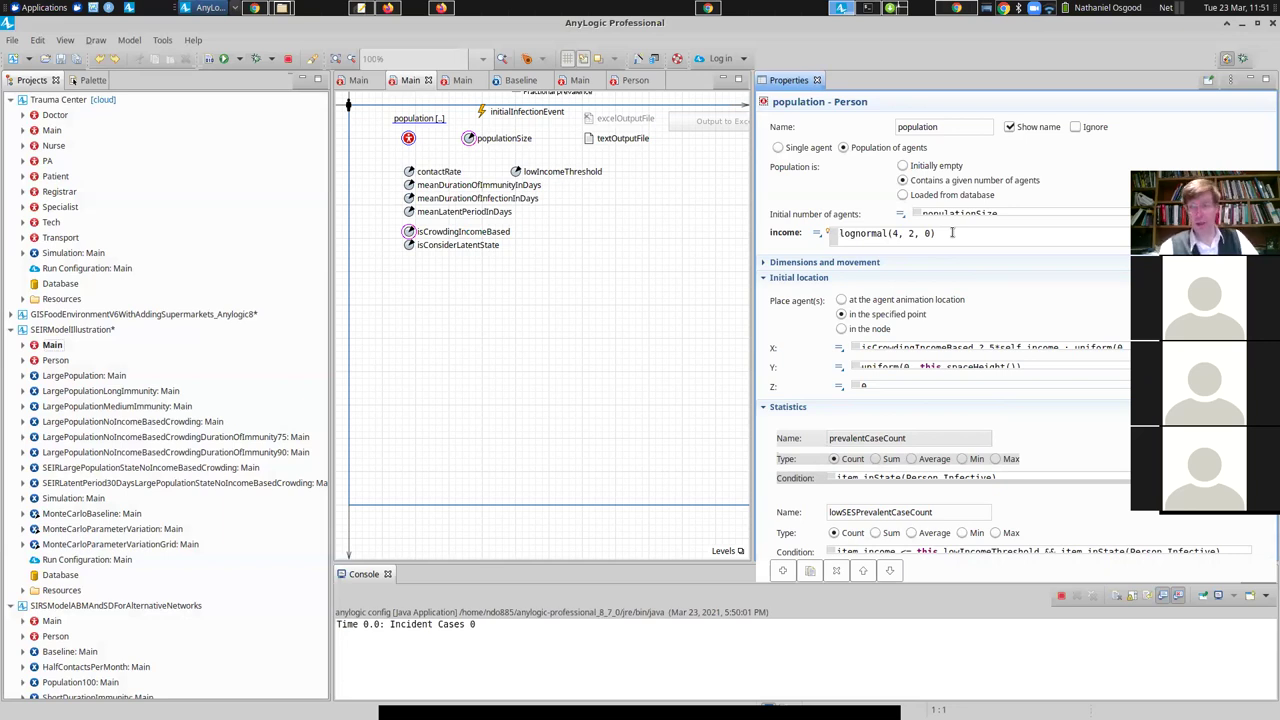
{"action": "left_click", "coordinate": [1010, 214]}
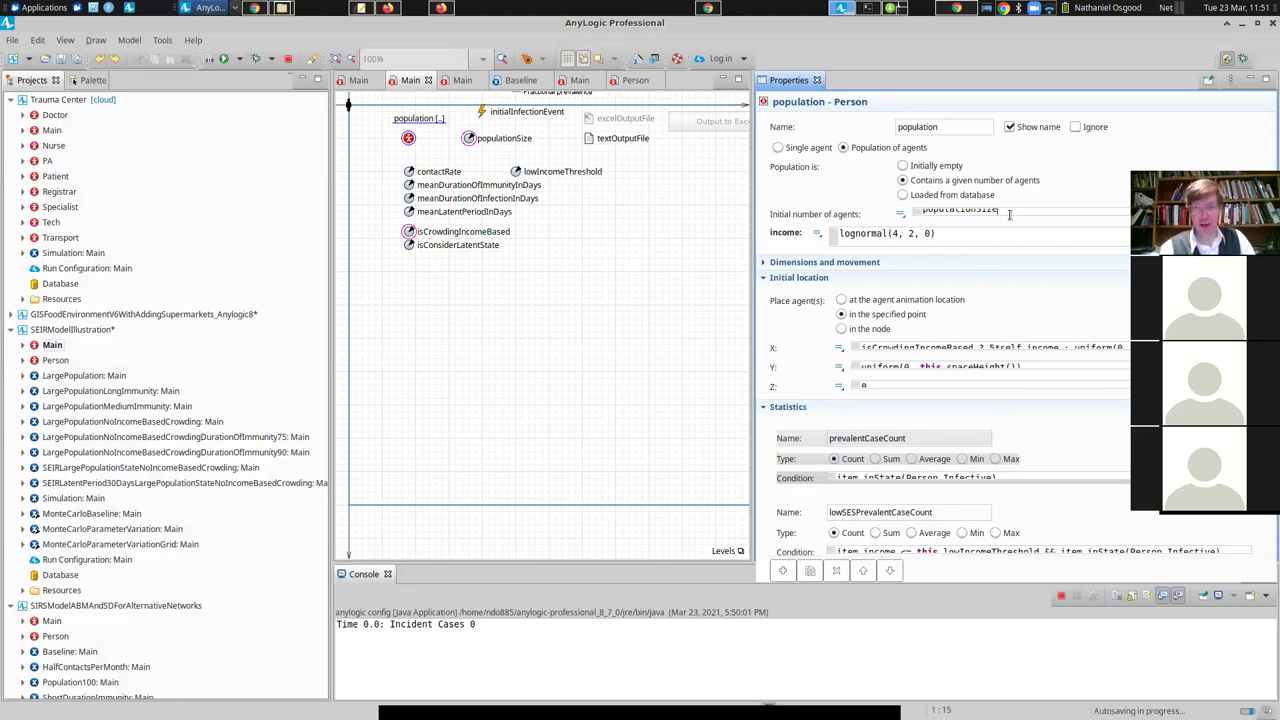
{"action": "left_click", "coordinate": [953, 237]}
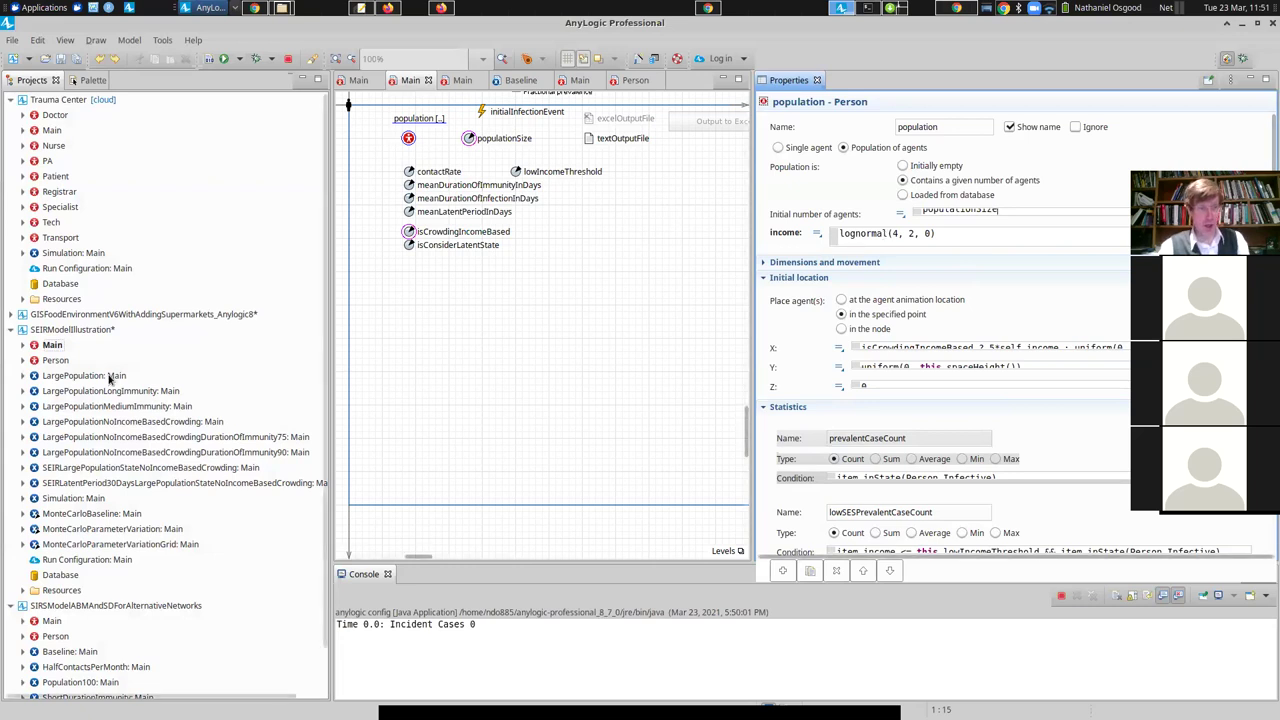
{"action": "left_click", "coordinate": [60, 360]}
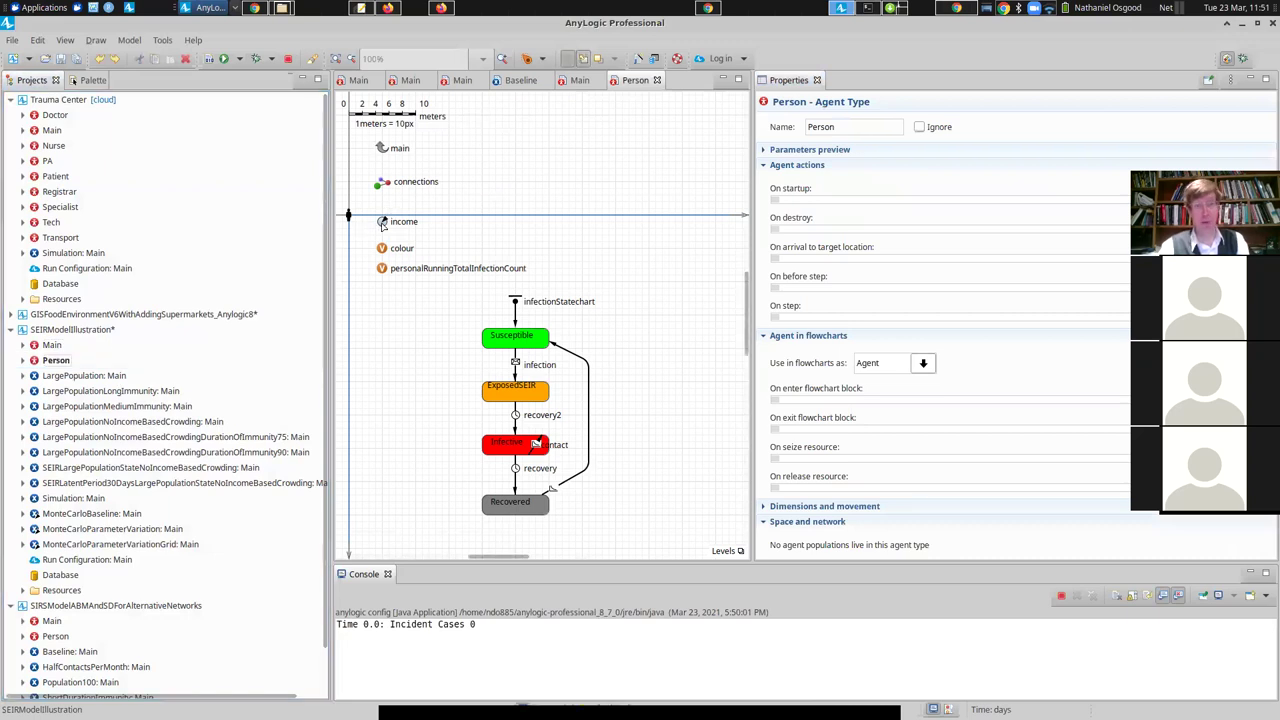
{"action": "left_click", "coordinate": [381, 222]}
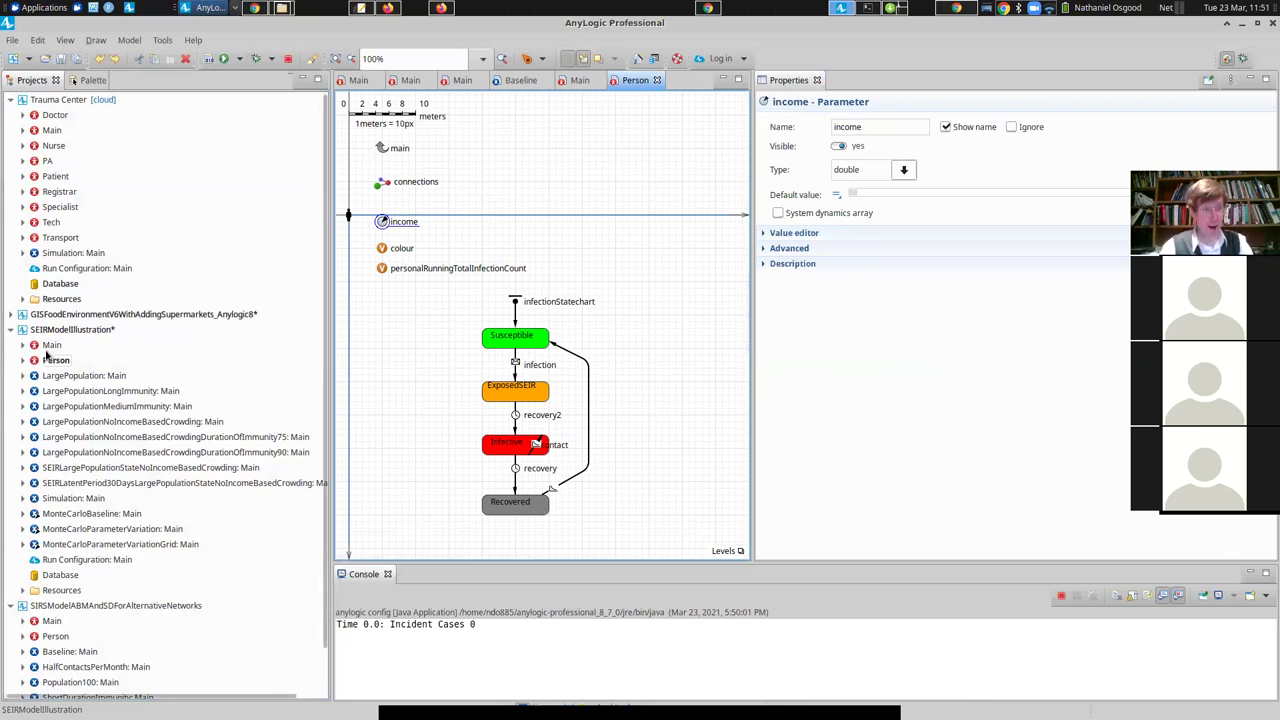
{"action": "left_click", "coordinate": [47, 346]}
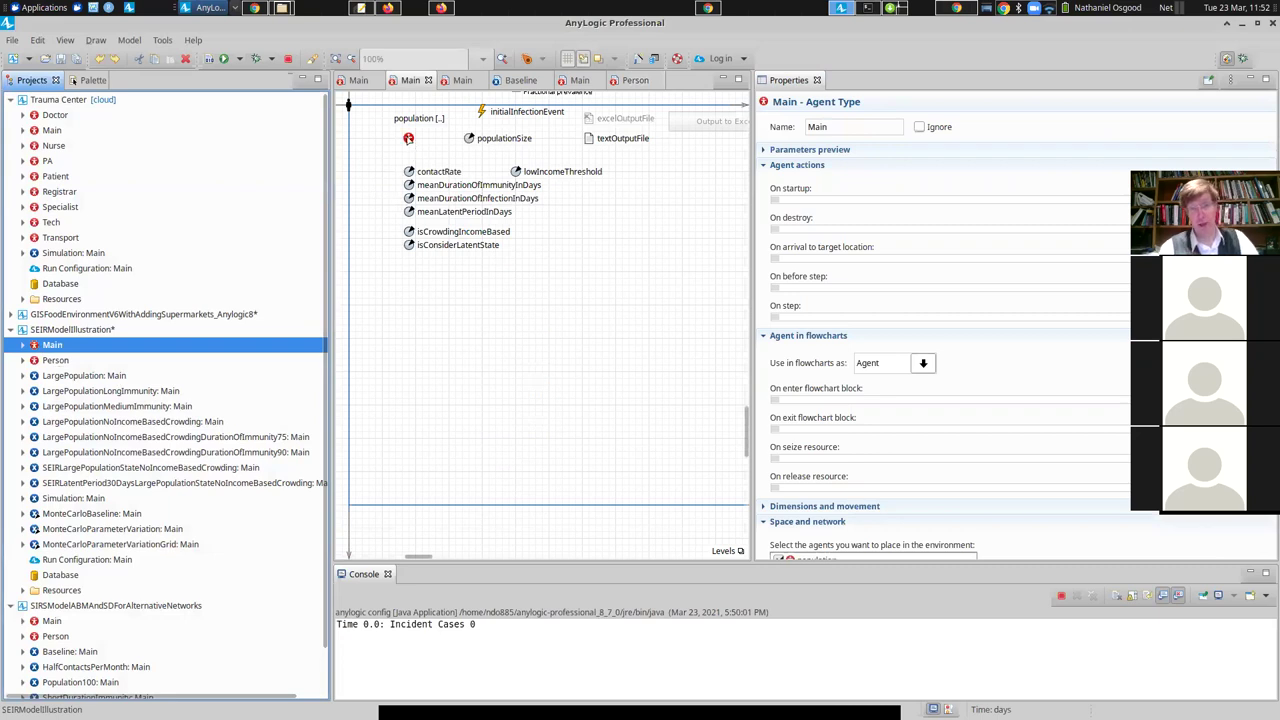
{"action": "left_click", "coordinate": [408, 139]}
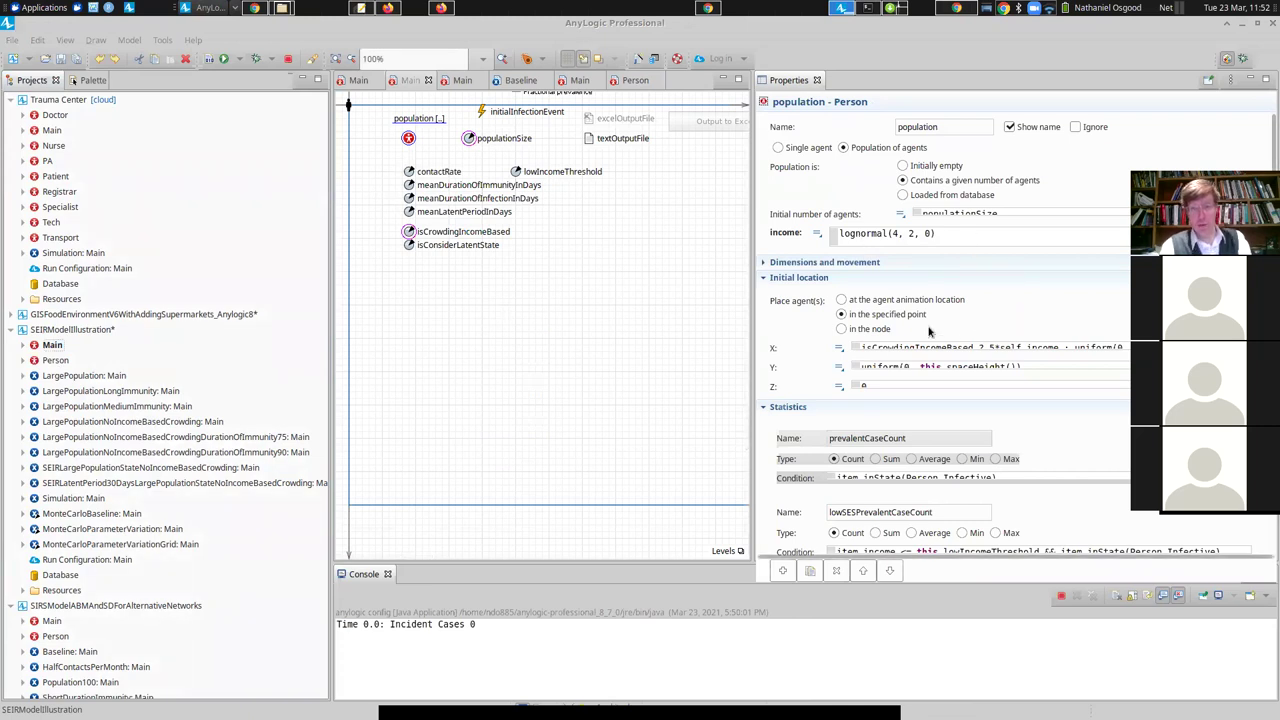
{"action": "left_click", "coordinate": [893, 347]}
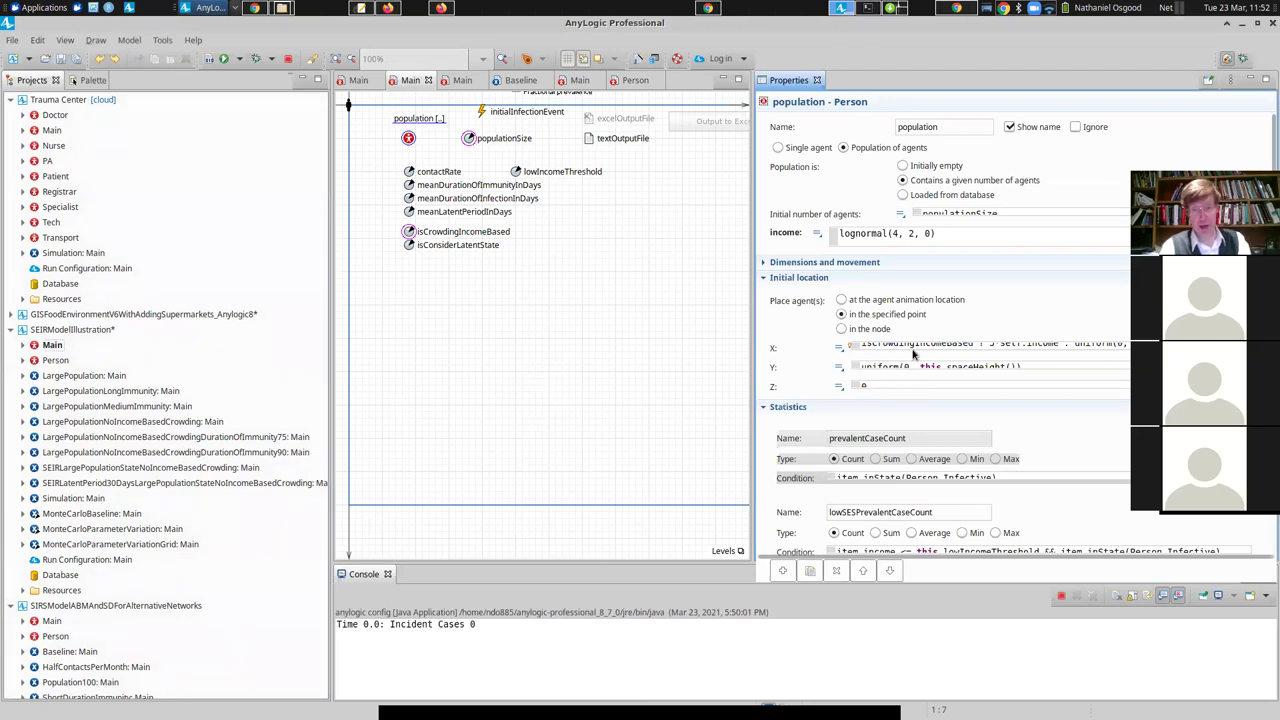
{"action": "left_click", "coordinate": [916, 365]}
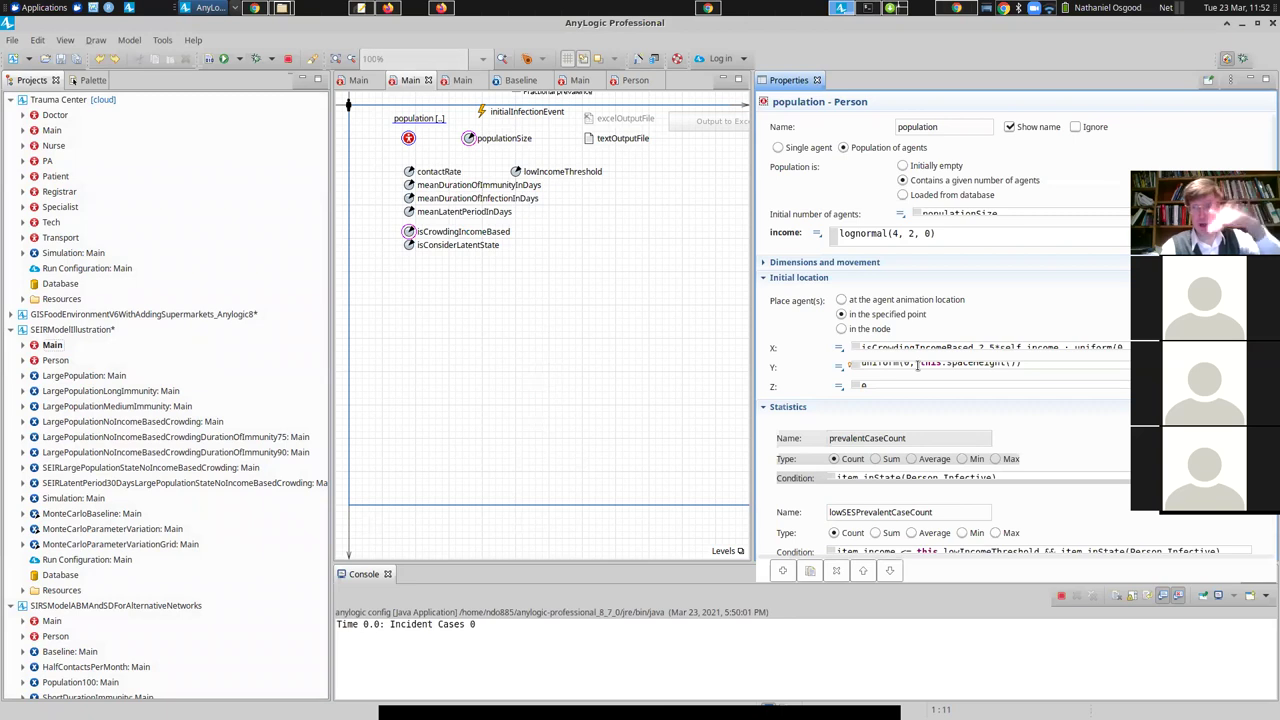
{"action": "left_click", "coordinate": [916, 345]}
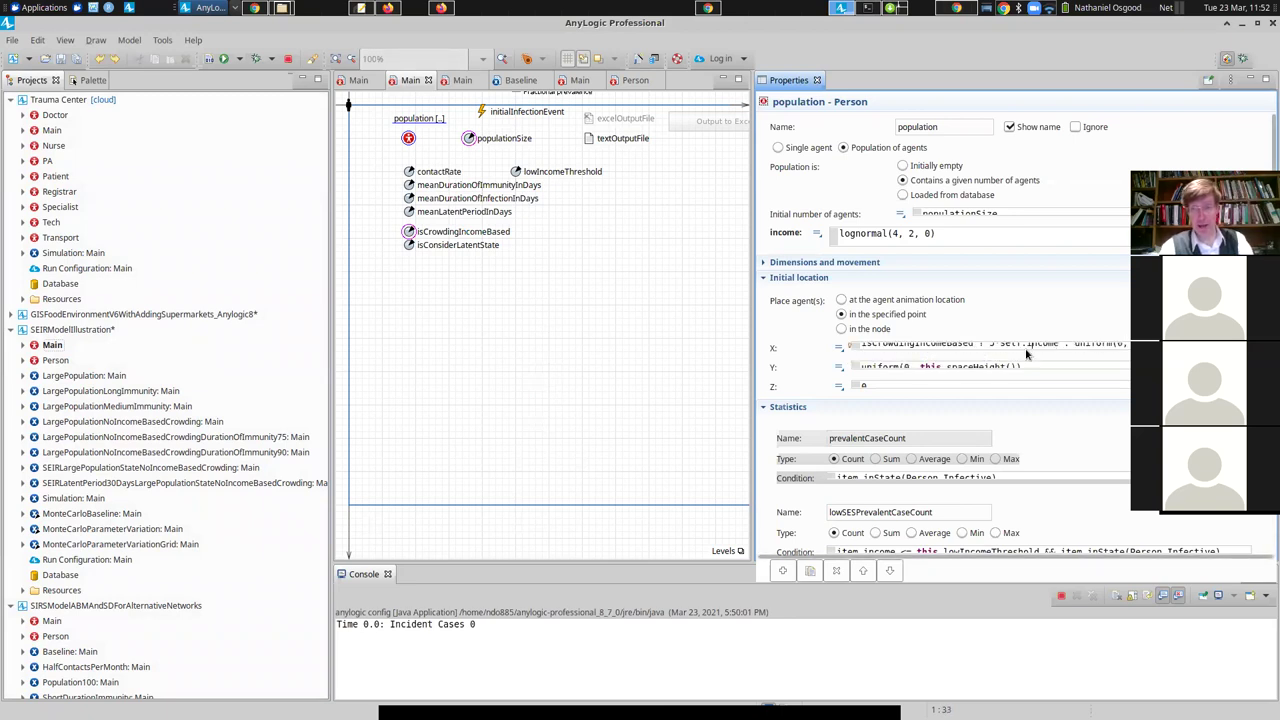
{"action": "type", "text": "2."}
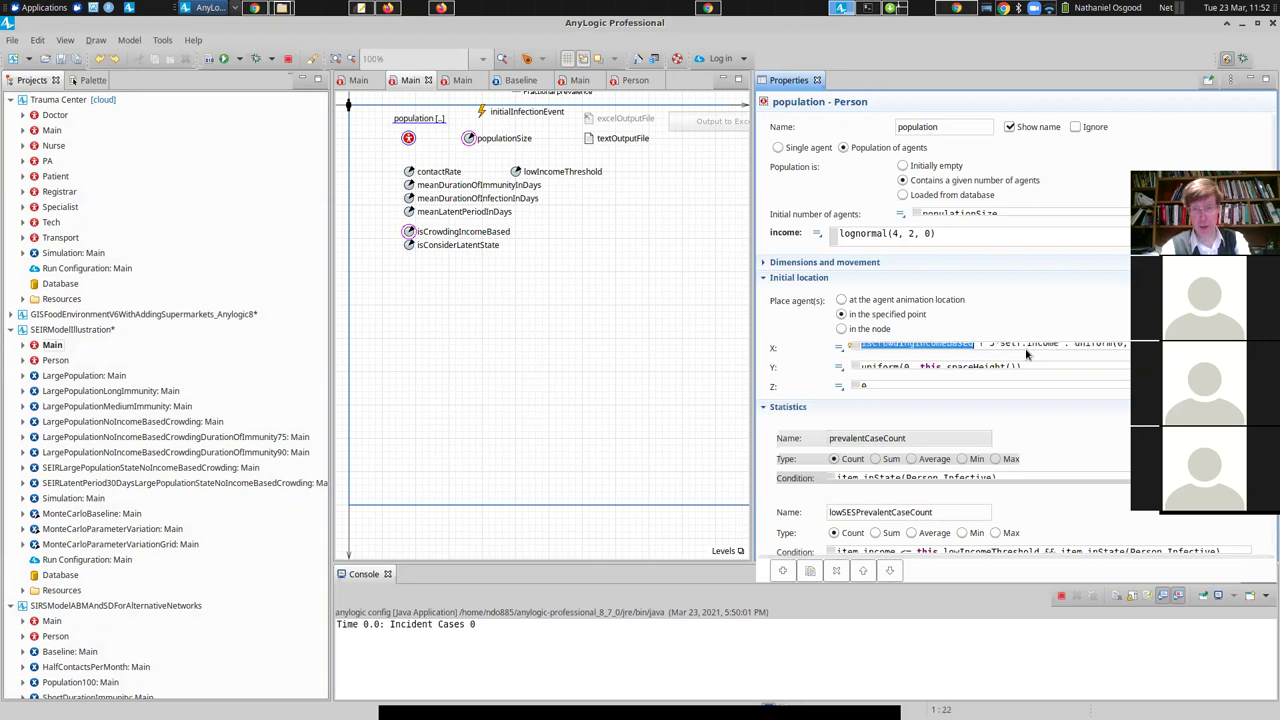
{"action": "key", "text": "Return"}
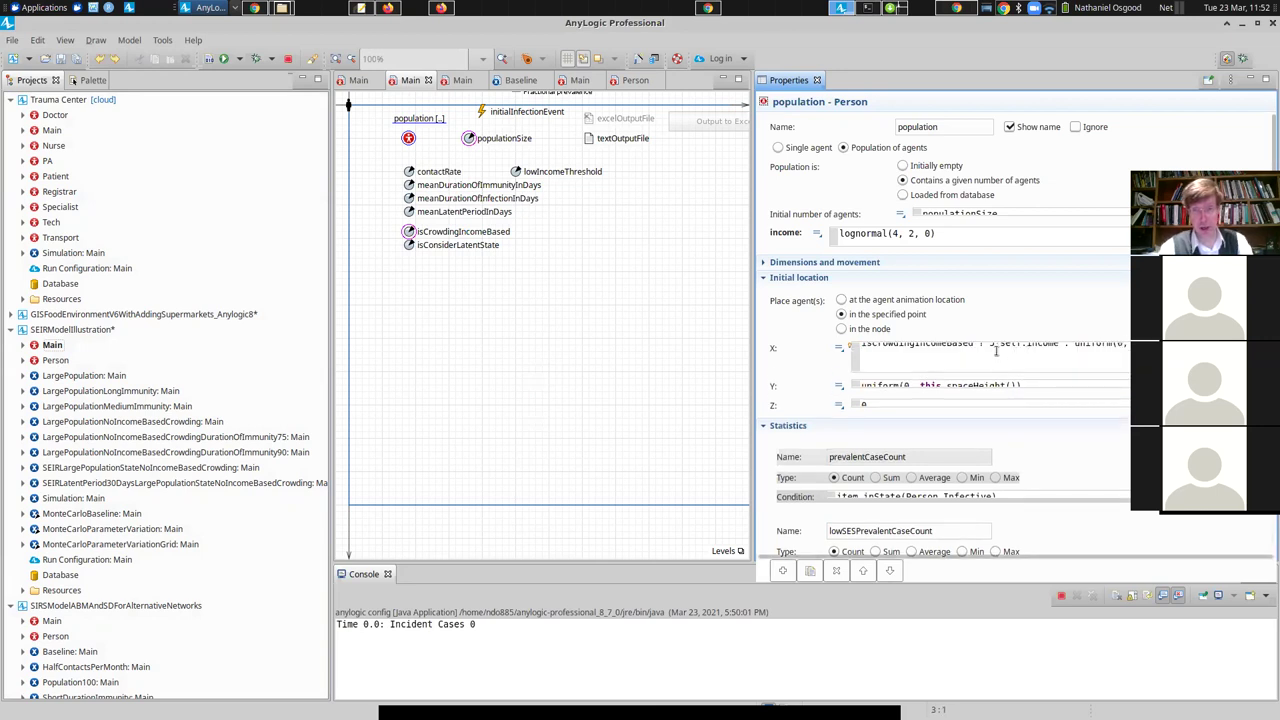
{"action": "left_click", "coordinate": [975, 360]}
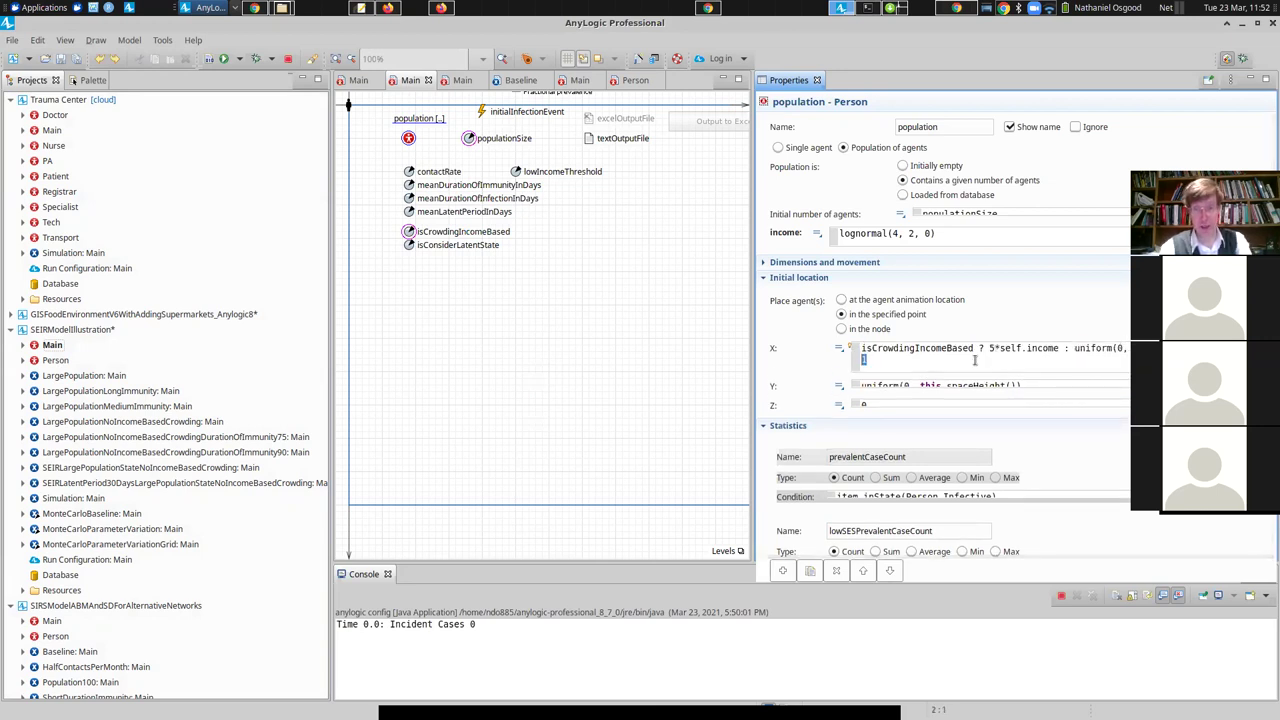
{"action": "key", "text": "BackSpace"}
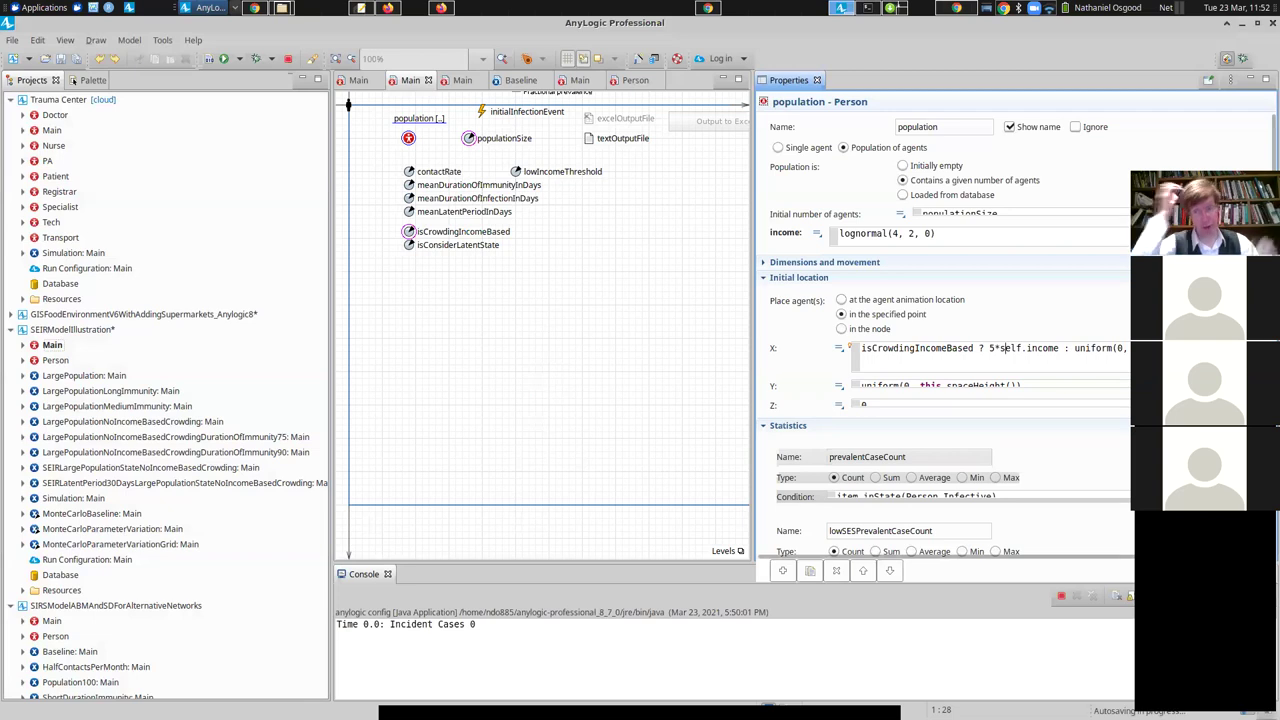
{"action": "key", "text": "alt+Tab"}
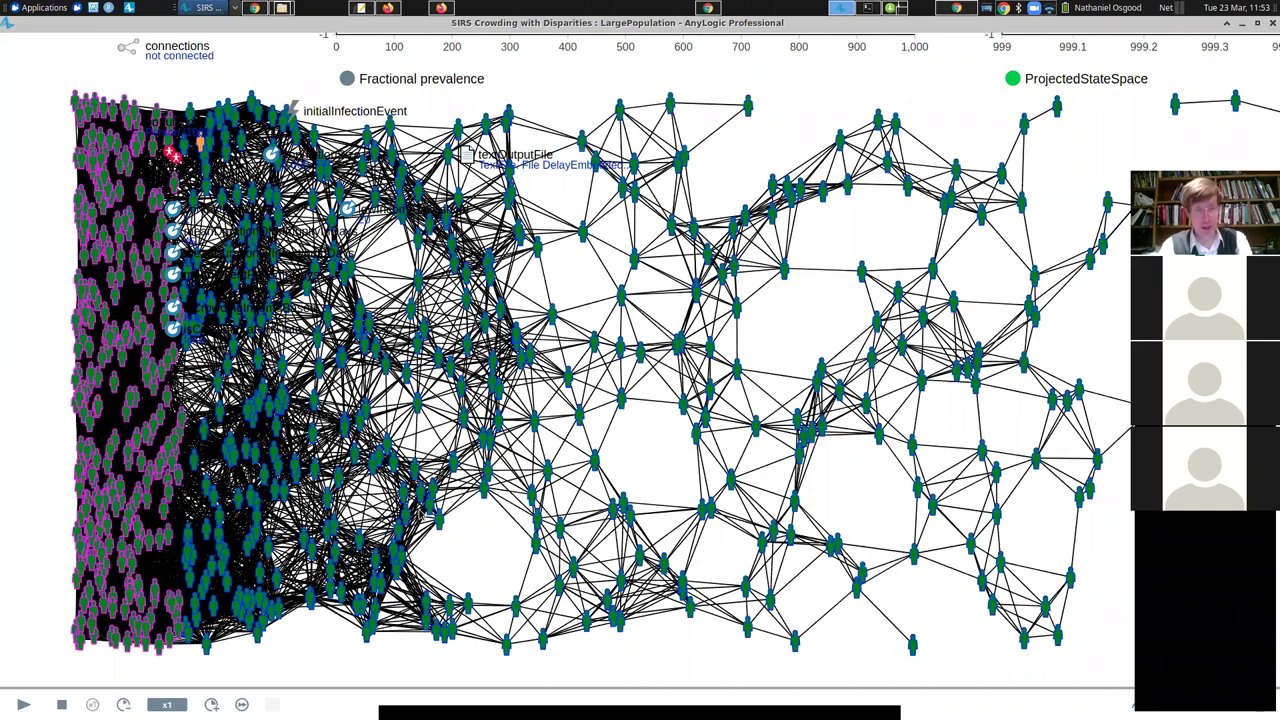
{"action": "key", "text": "alt+Tab"}
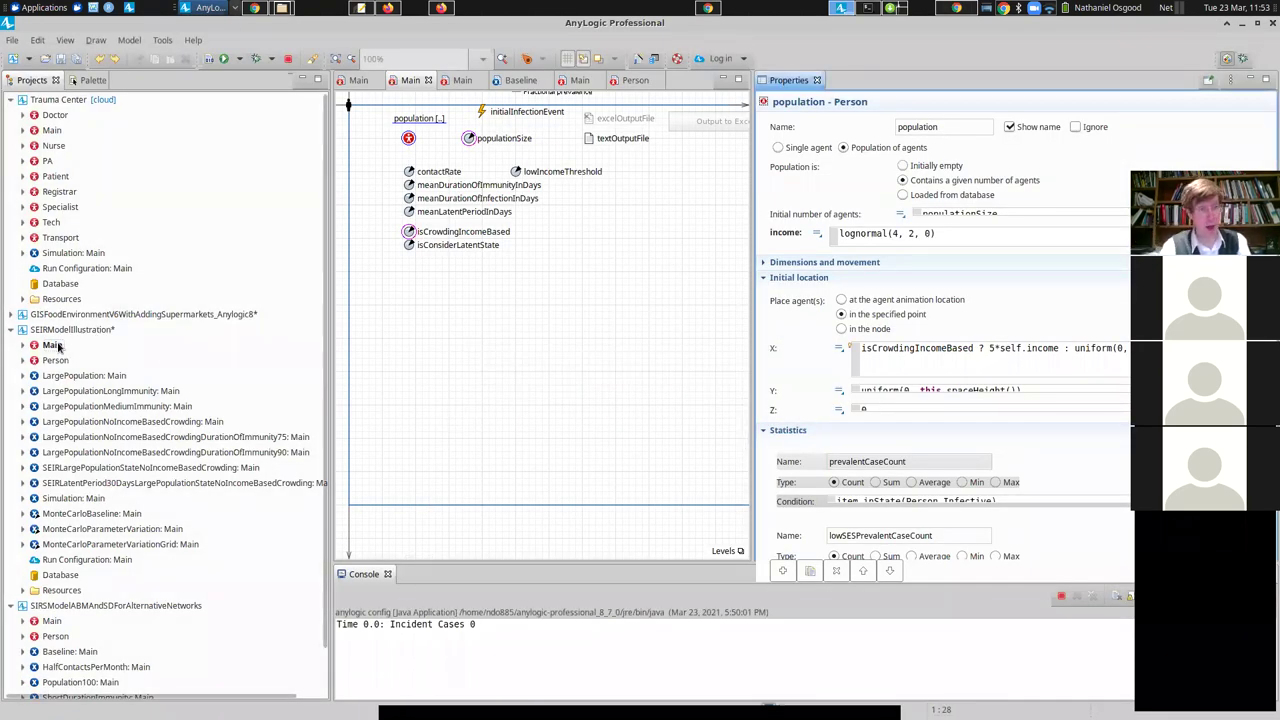
{"action": "left_click", "coordinate": [55, 347]}
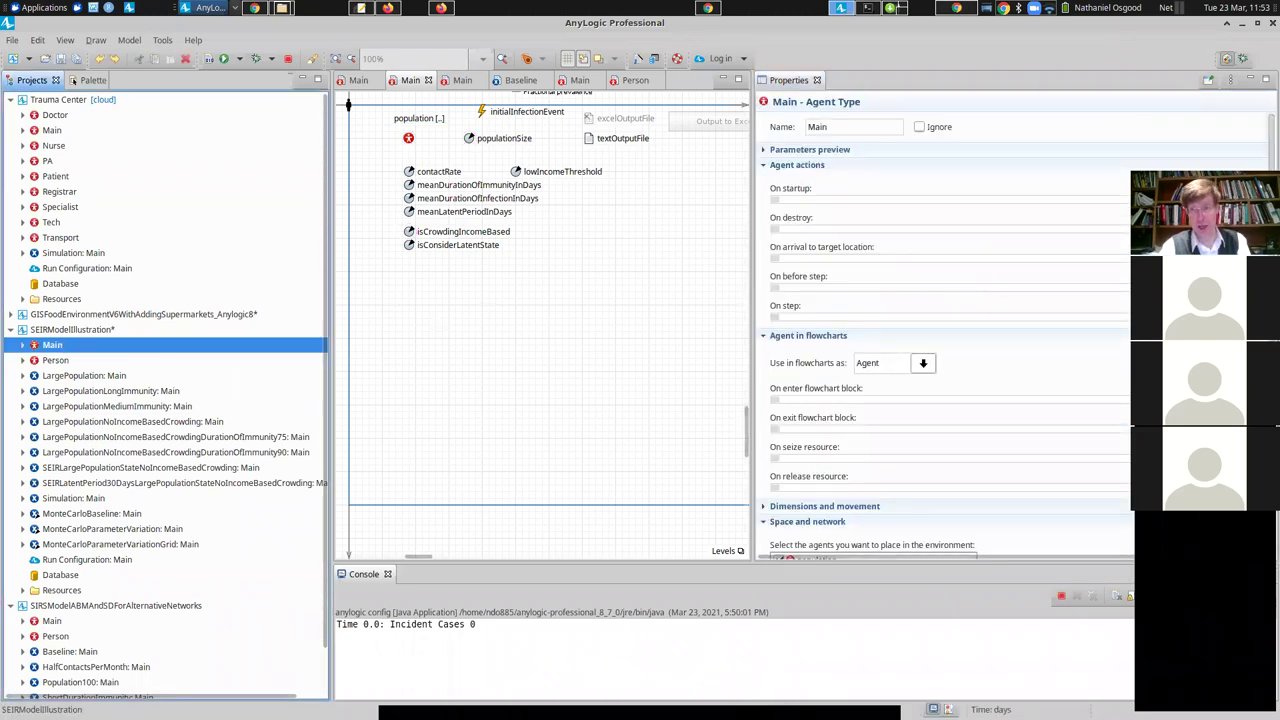
- Confirm Main's network is Distance-based with connection range 75, then return to the running model
{"action": "scroll", "coordinate": [945, 330], "scroll_direction": "down", "scroll_amount": 5}
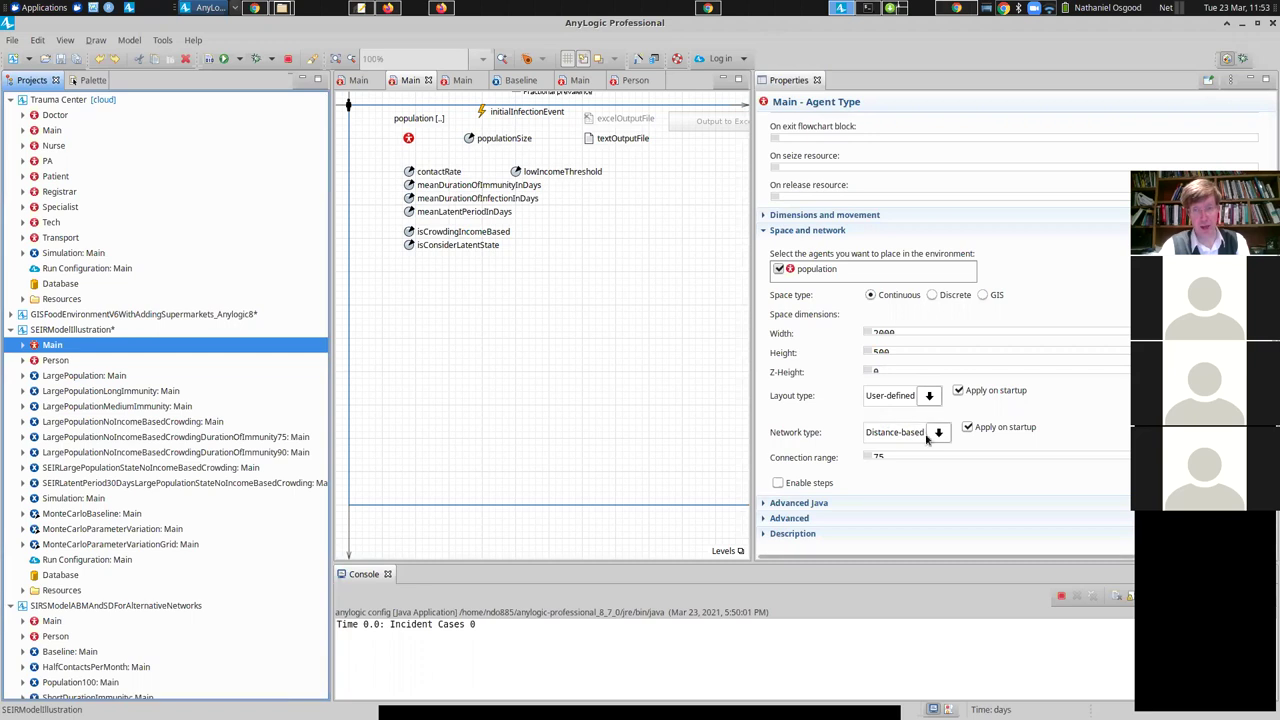
{"action": "left_click", "coordinate": [940, 433]}
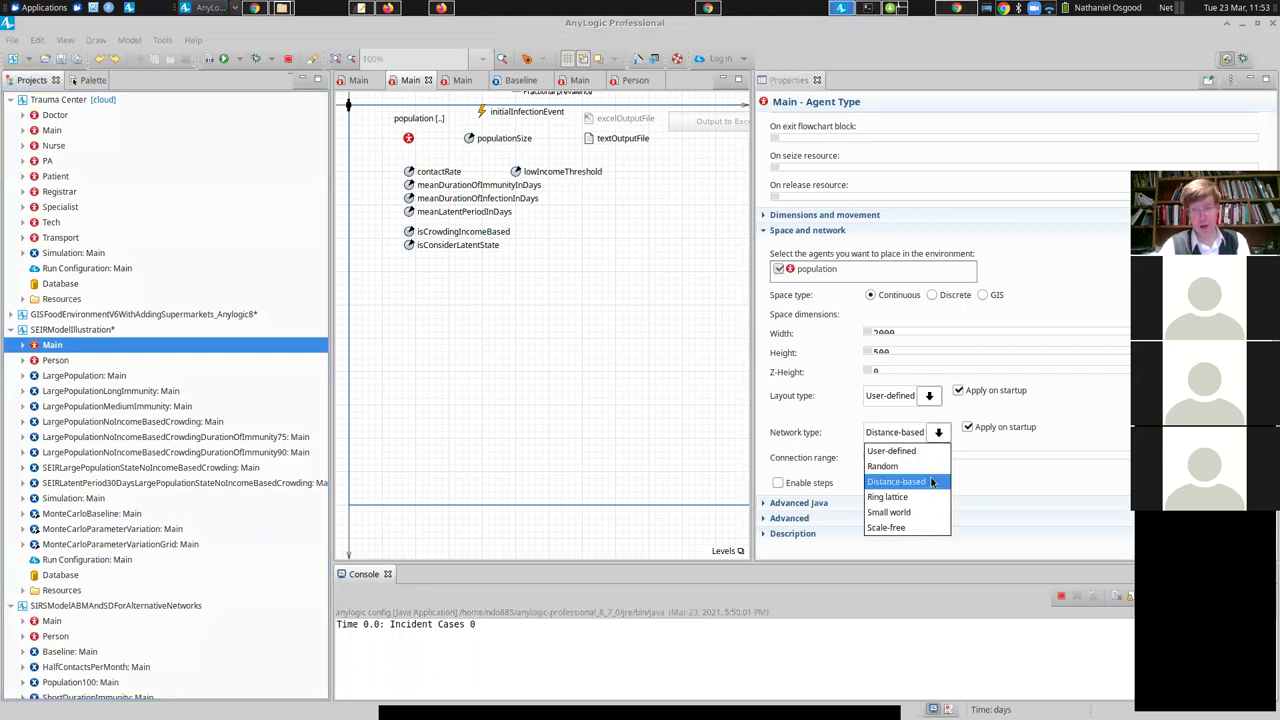
{"action": "left_click", "coordinate": [931, 483]}
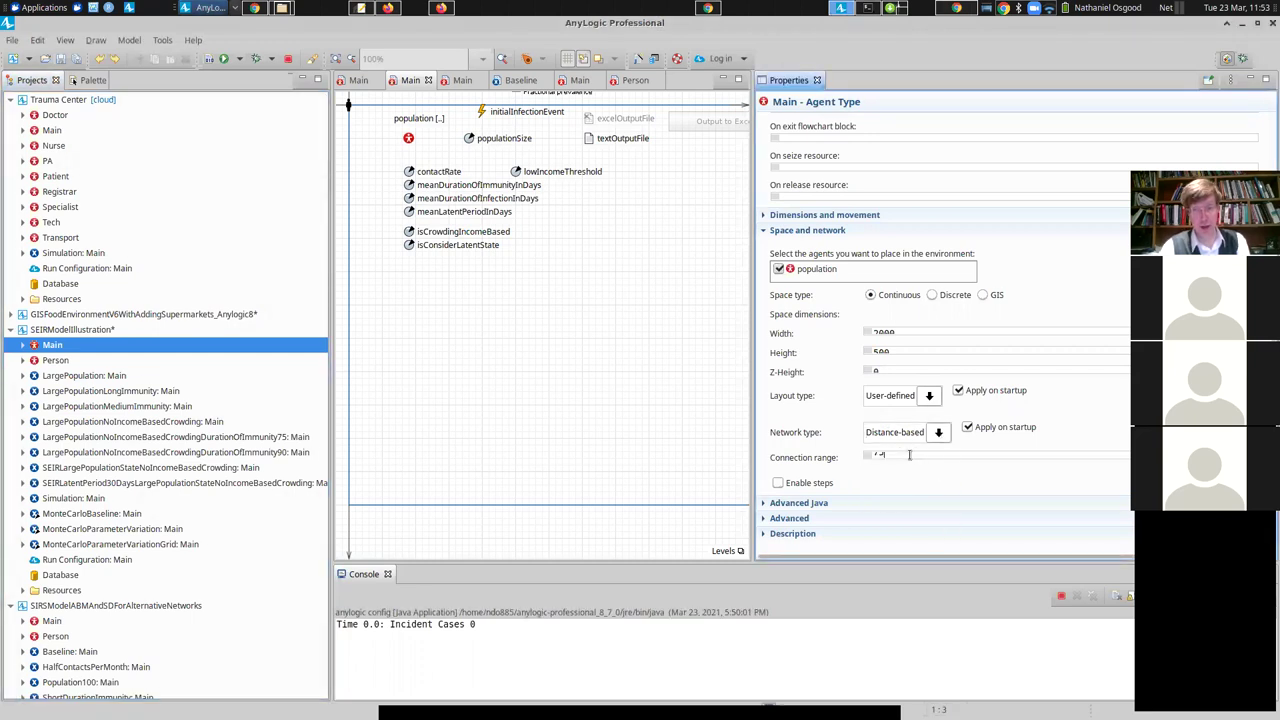
{"action": "left_click", "coordinate": [909, 455]}
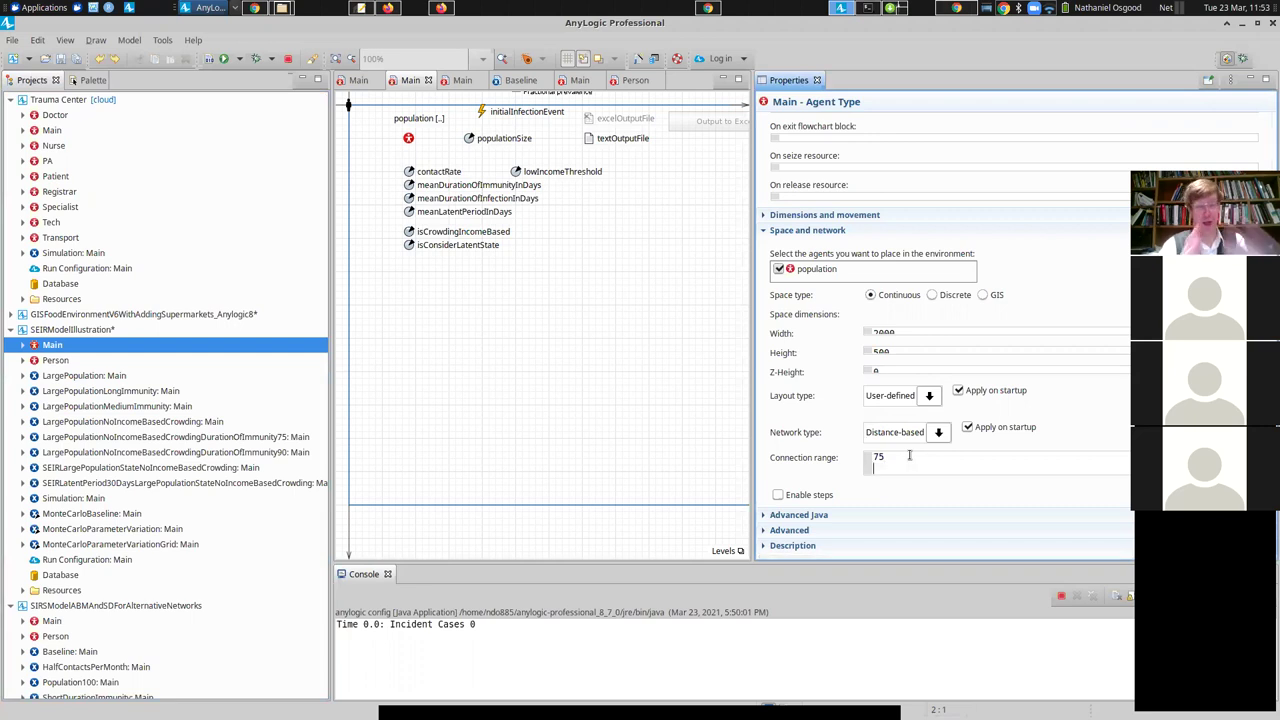
{"action": "key", "text": "alt+Tab"}
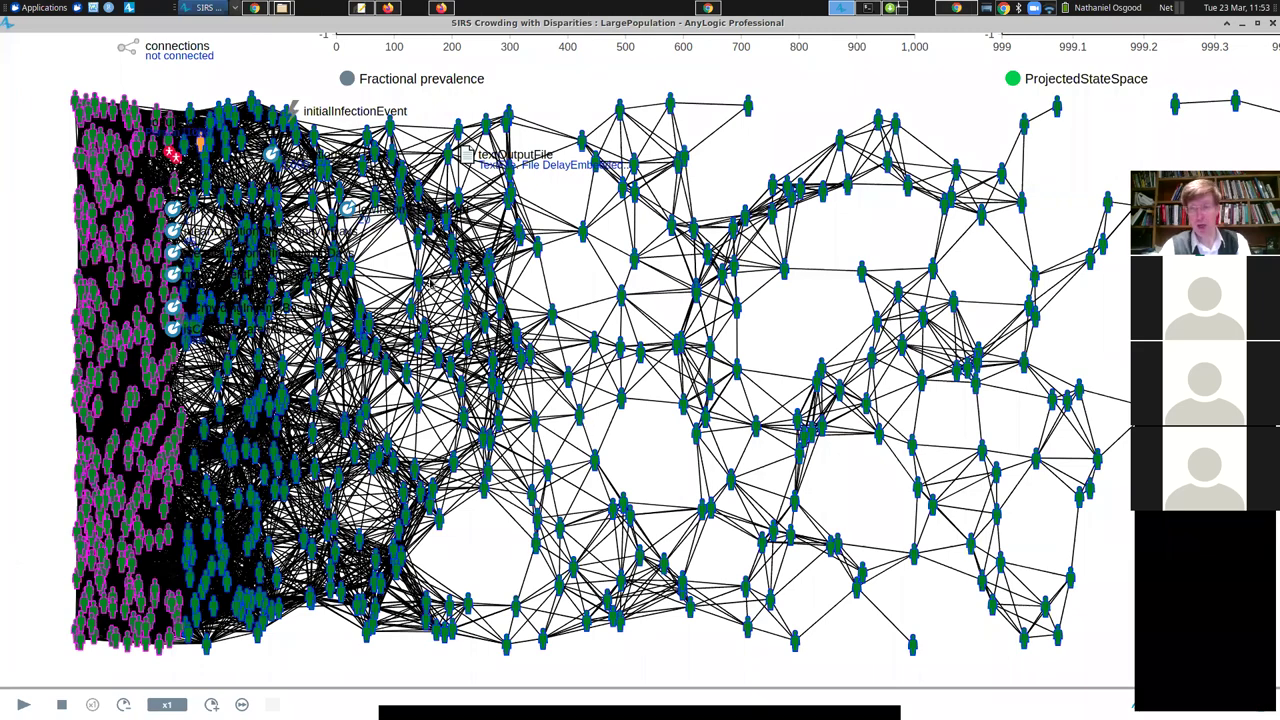
- Pan the running model to show the still-empty charts above the agent network
{"action": "key", "text": "Up"}
{"action": "key", "text": "Left"}
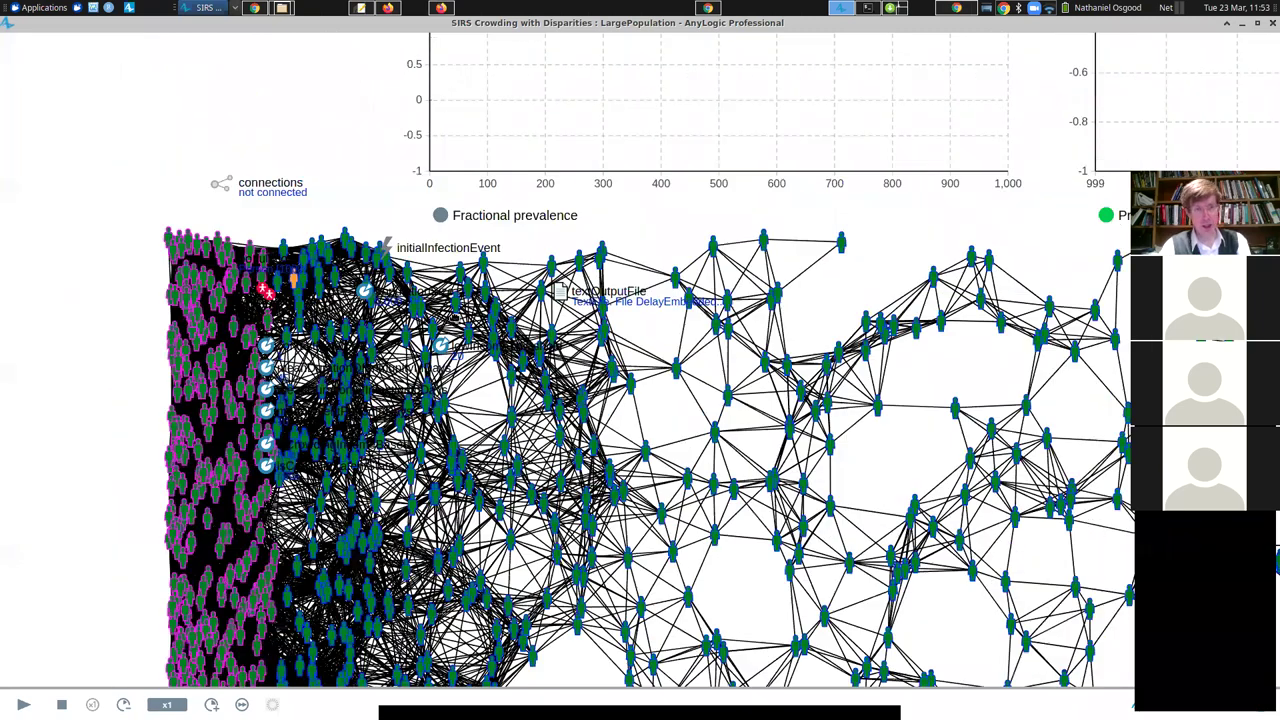
{"action": "key", "text": "Down"}
{"action": "key", "text": "Right"}
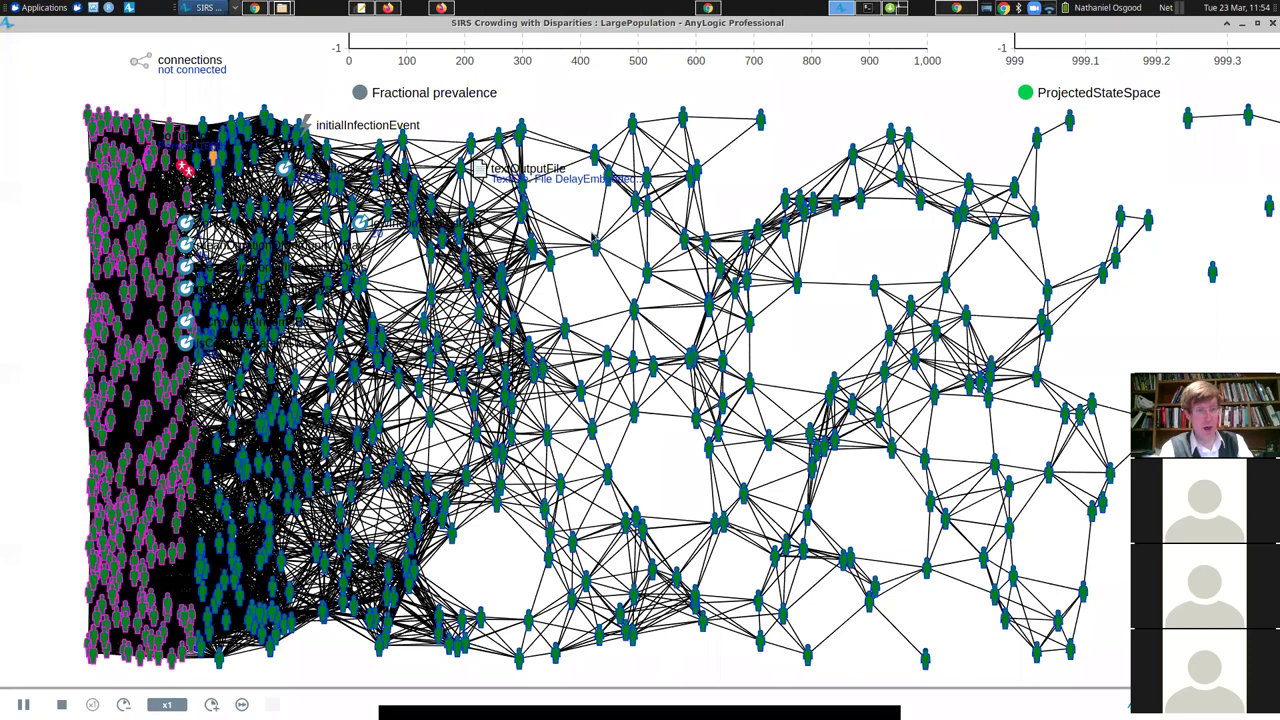
{"action": "scroll", "coordinate": [500, 578], "scroll_direction": "up", "scroll_amount": 5}
{"action": "scroll", "coordinate": [420, 590], "scroll_direction": "right", "scroll_amount": 4}
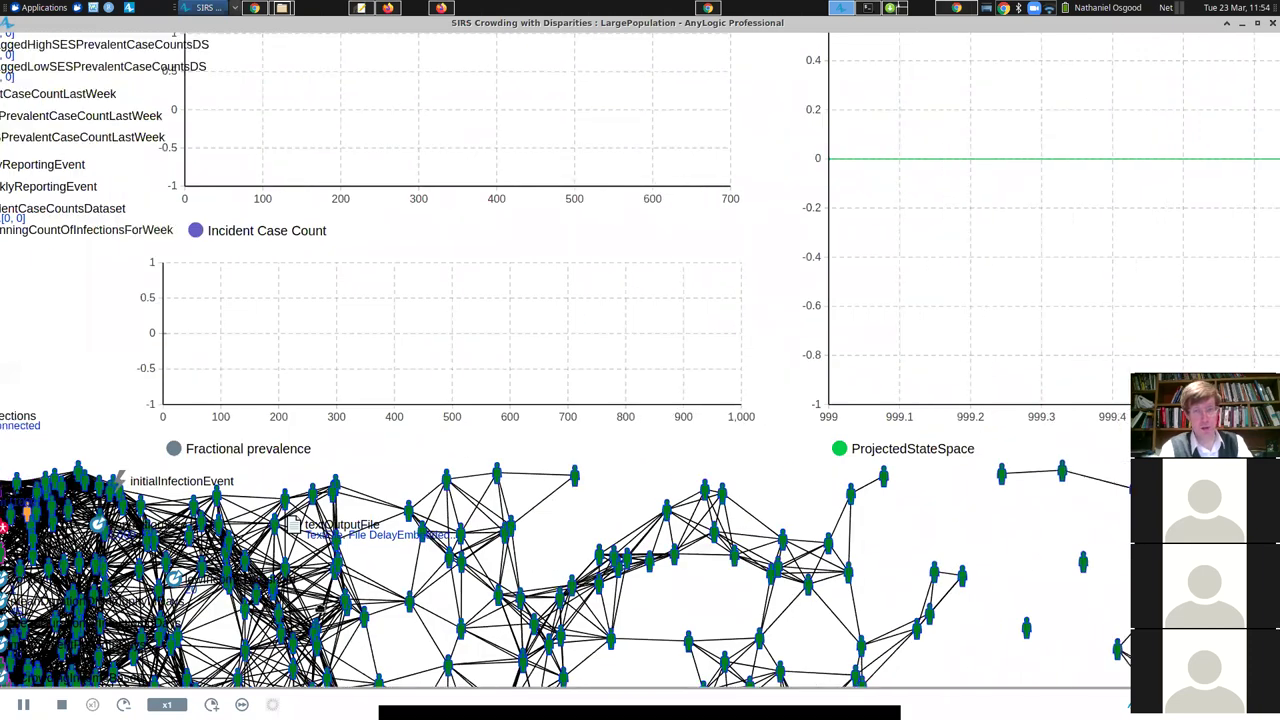
{"action": "scroll", "coordinate": [320, 608], "scroll_direction": "down", "scroll_amount": 1}
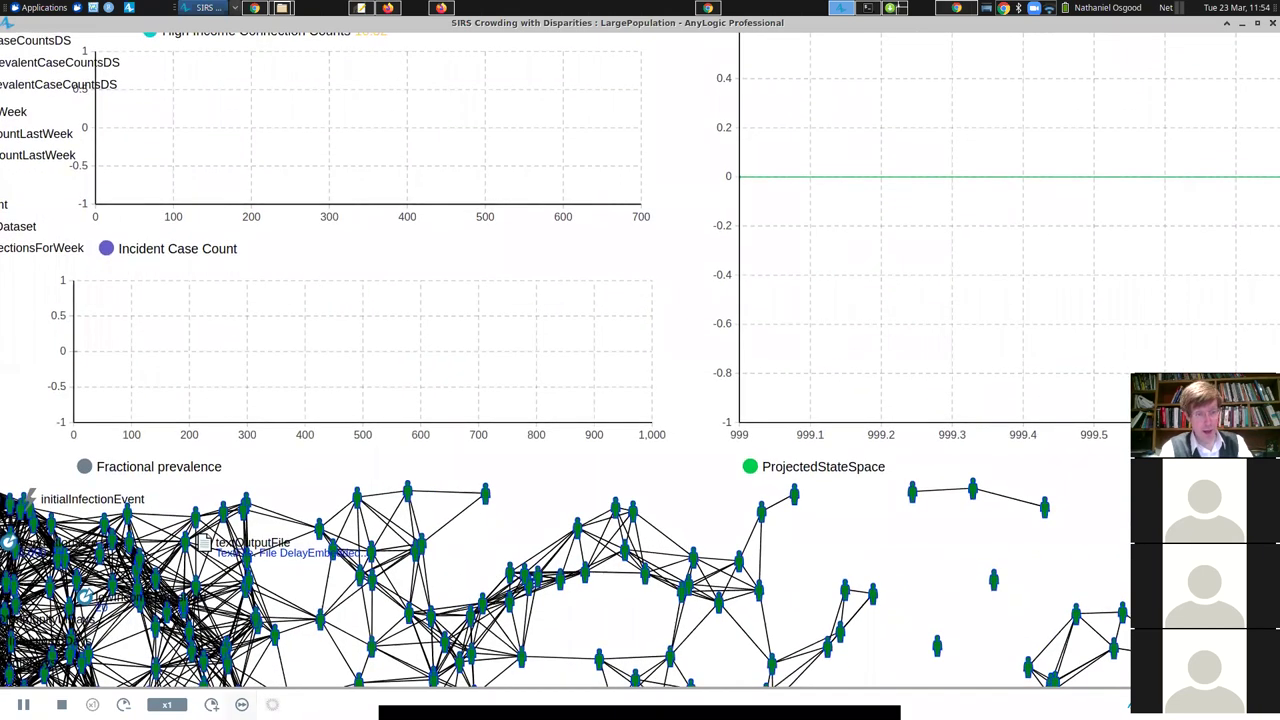
- Switch to virtual time and pan over the filling charts to the personal infection histogram
{"action": "left_click", "coordinate": [241, 702]}
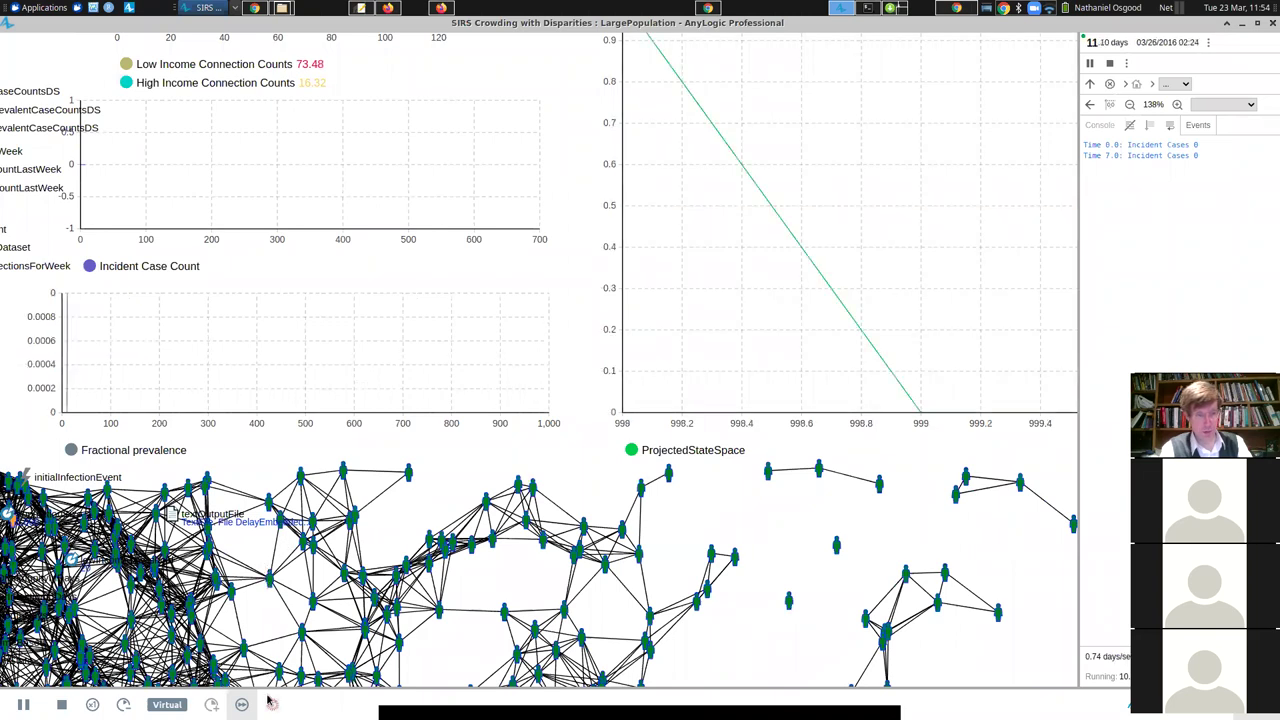
{"action": "left_click_drag", "start_coordinate": [514, 322], "coordinate": [505, 372]}
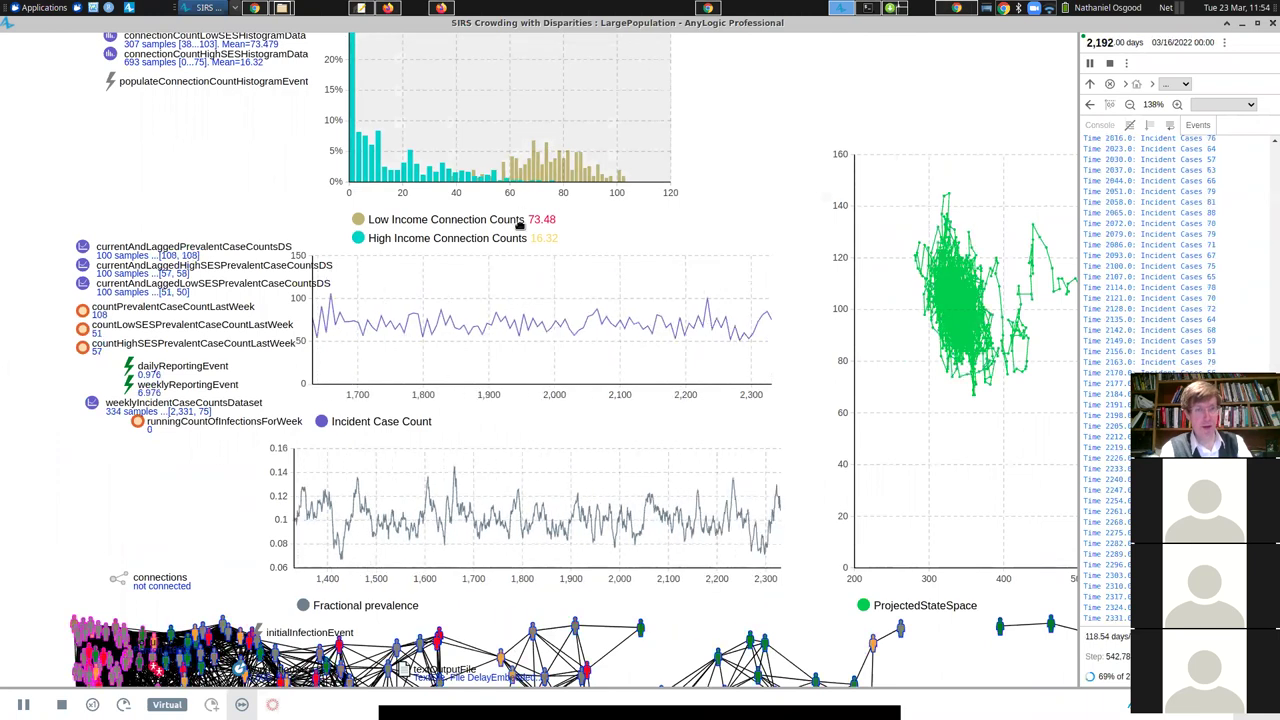
{"action": "left_click_drag", "start_coordinate": [497, 217], "coordinate": [500, 259]}
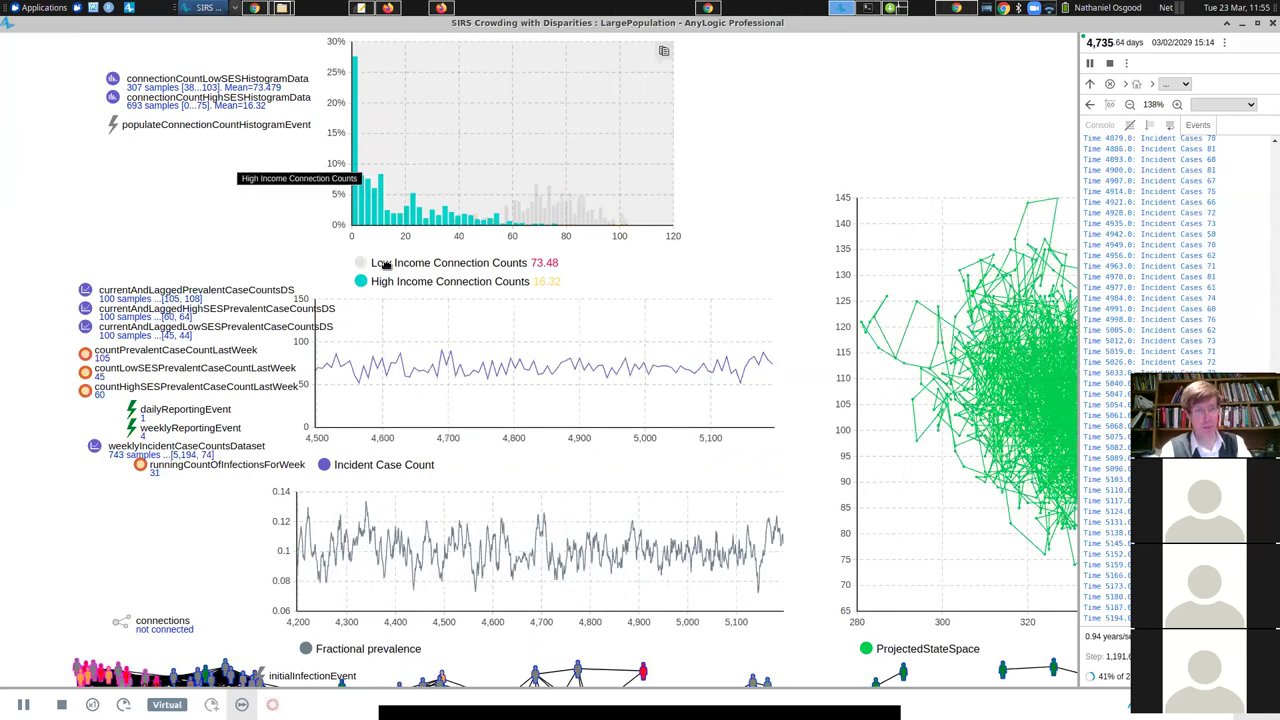
{"action": "left_click_drag", "start_coordinate": [310, 226], "coordinate": [124, 313]}
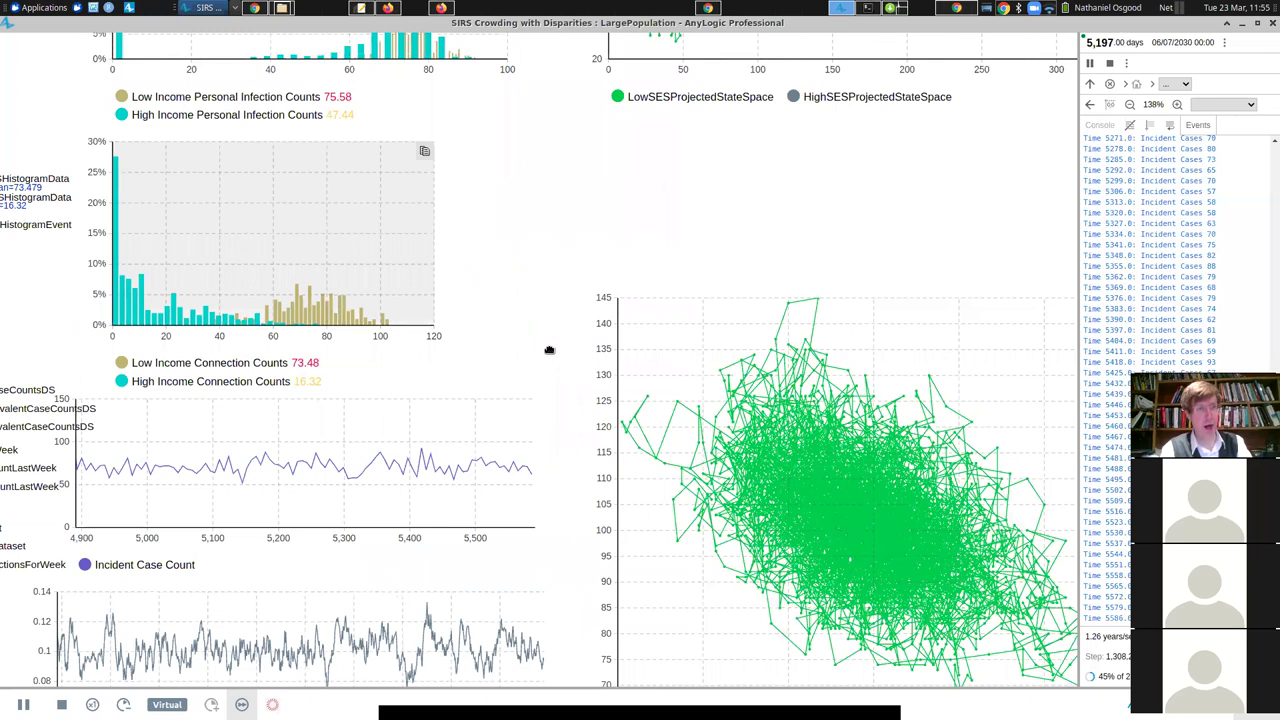
- Toggle the Low Income and High Income series off and back on in the infection histogram
{"action": "scroll", "coordinate": [549, 350], "scroll_direction": "up", "scroll_amount": 5}
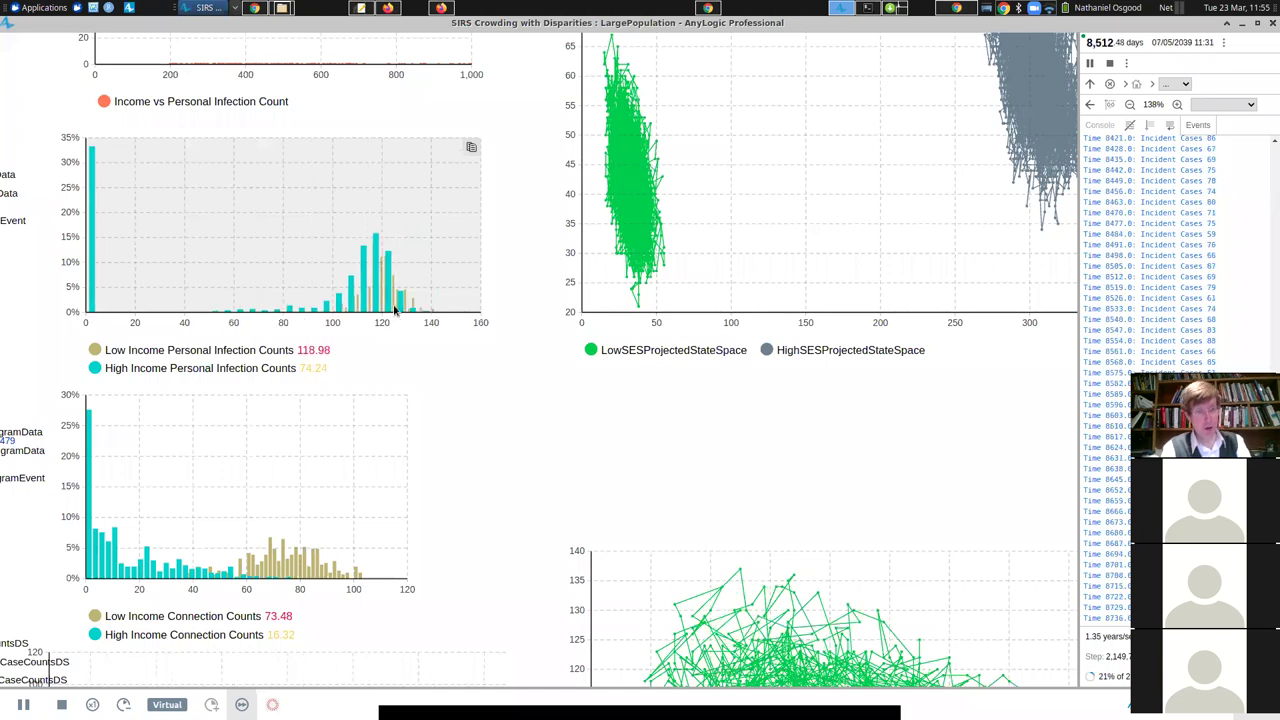
{"action": "left_click", "coordinate": [382, 304]}
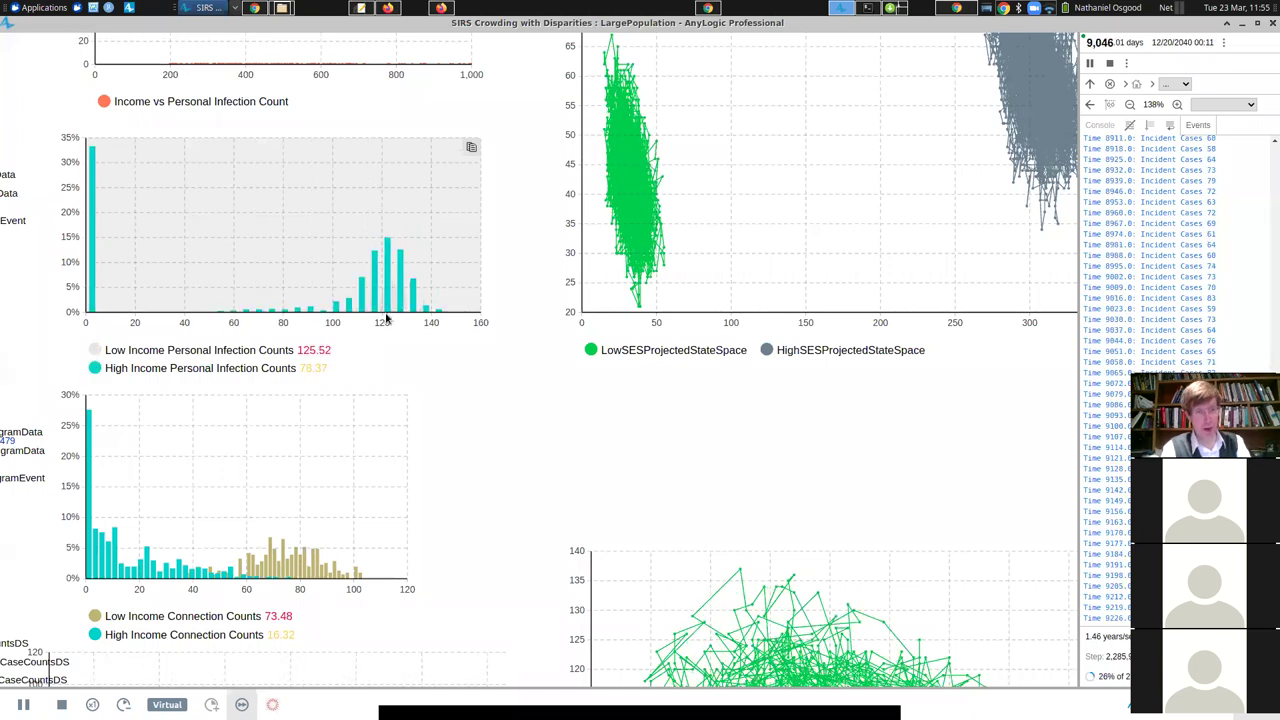
{"action": "left_click", "coordinate": [390, 314]}
{"action": "left_click", "coordinate": [408, 310]}
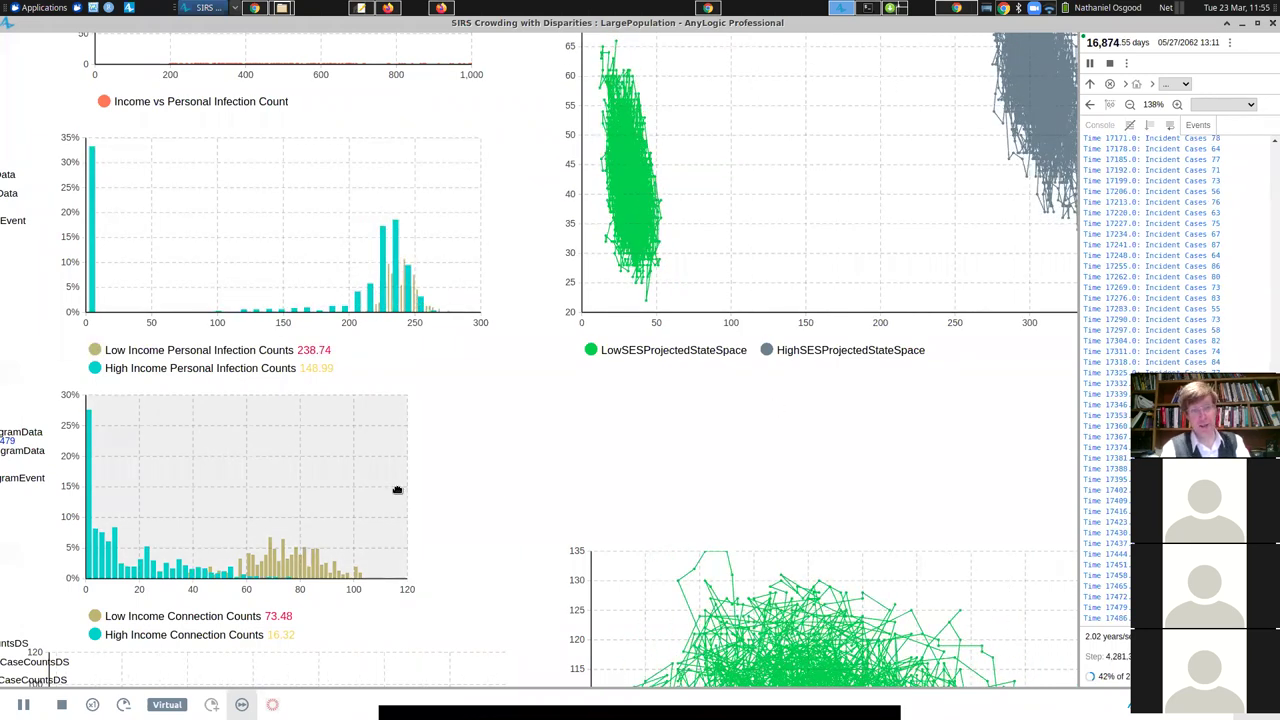
- Pan across the LowSES and HighSES state-space plots to the income vs infection chart
{"action": "left_click_drag", "start_coordinate": [397, 490], "coordinate": [397, 489]}
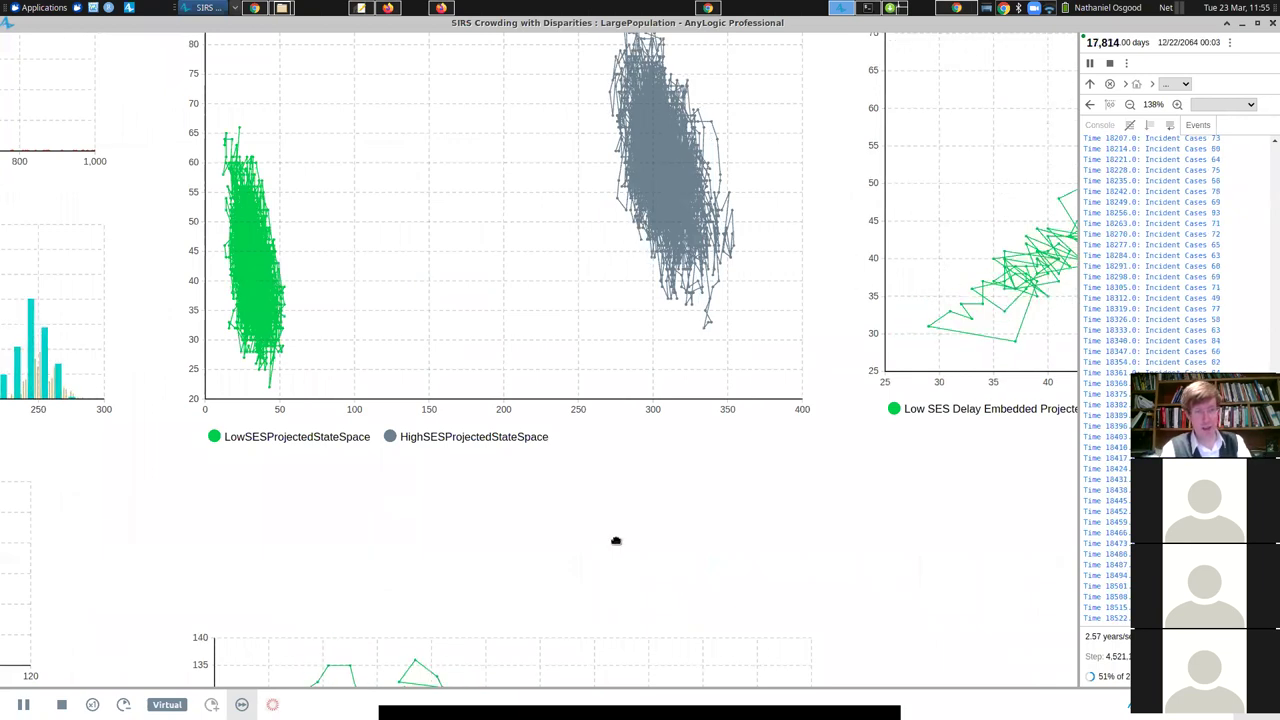
{"action": "left_click_drag", "start_coordinate": [616, 541], "coordinate": [682, 613]}
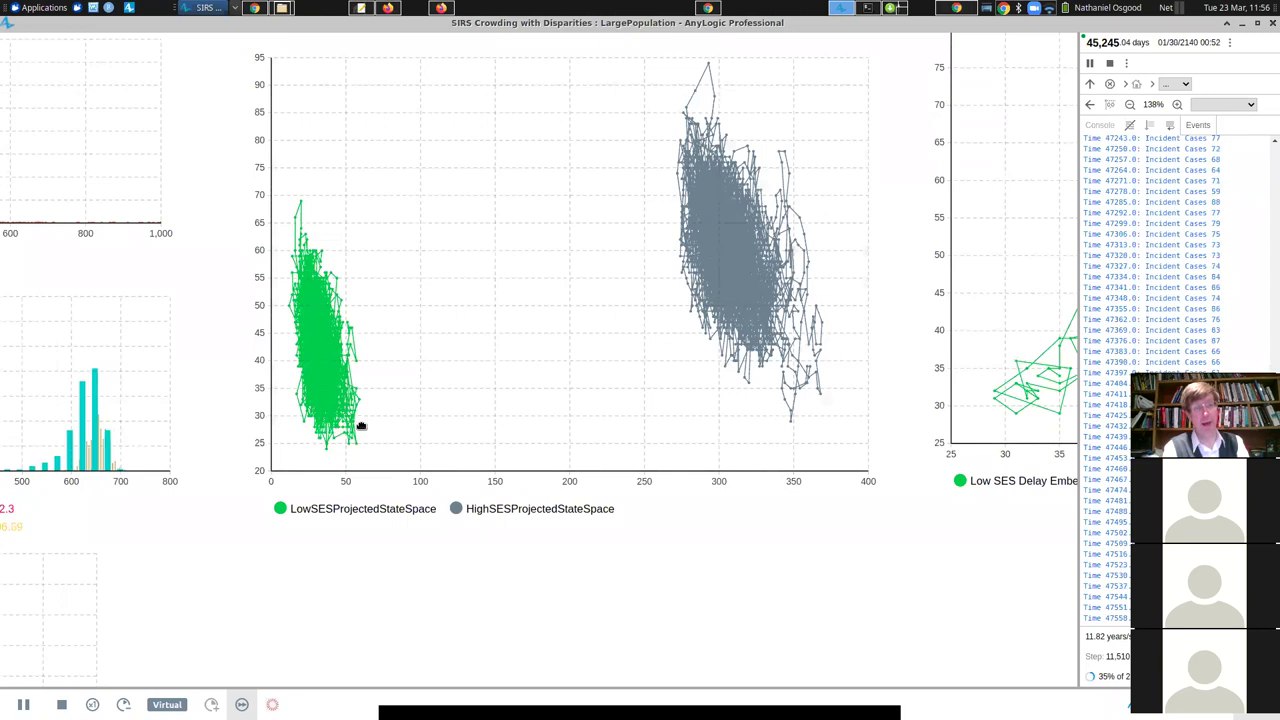
{"action": "left_click_drag", "start_coordinate": [361, 427], "coordinate": [362, 430]}
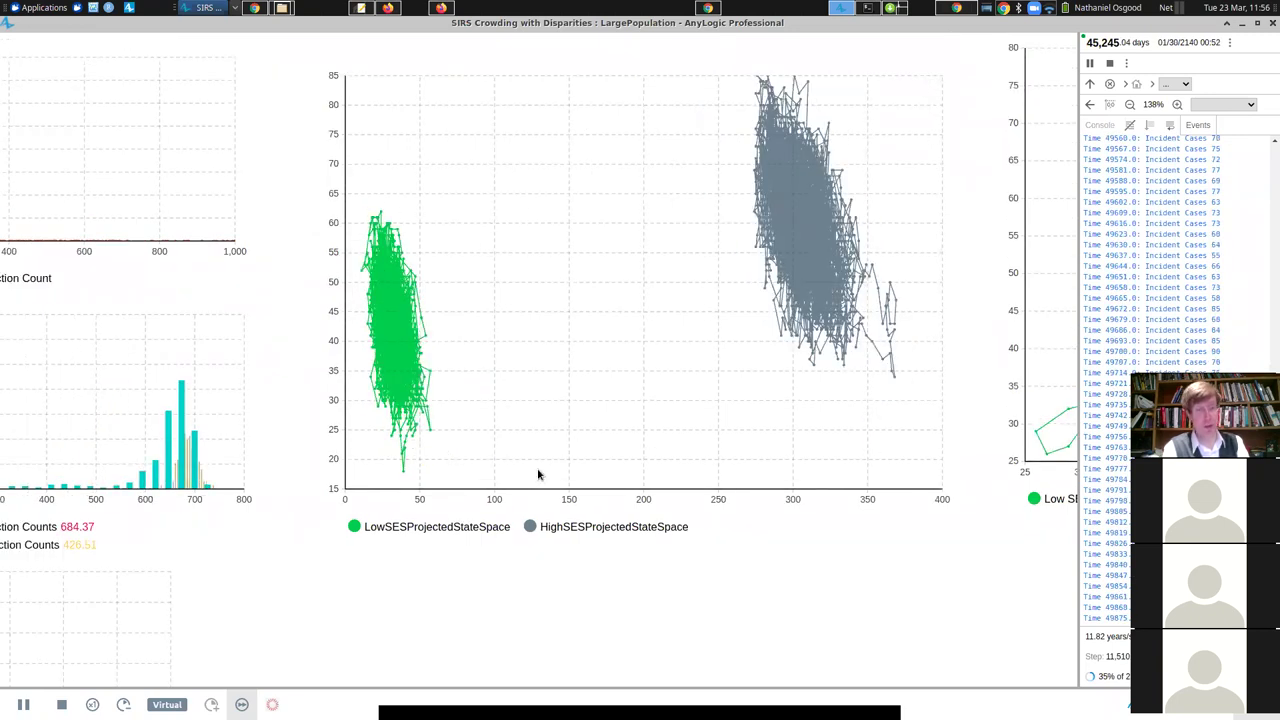
{"action": "left_click_drag", "start_coordinate": [725, 439], "coordinate": [933, 488]}
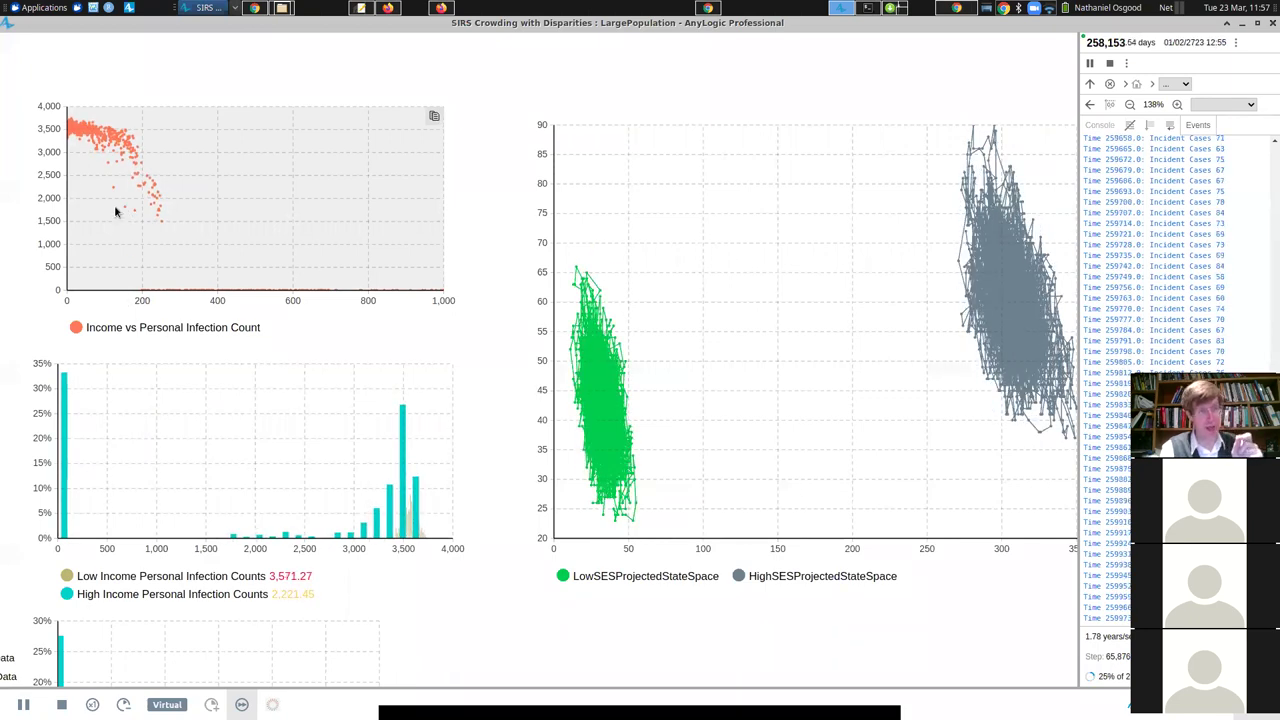
- Pause the LargePopulation run at day 262,317 and bring the connection-count and incident-case charts into view
{"action": "key", "text": "space"}
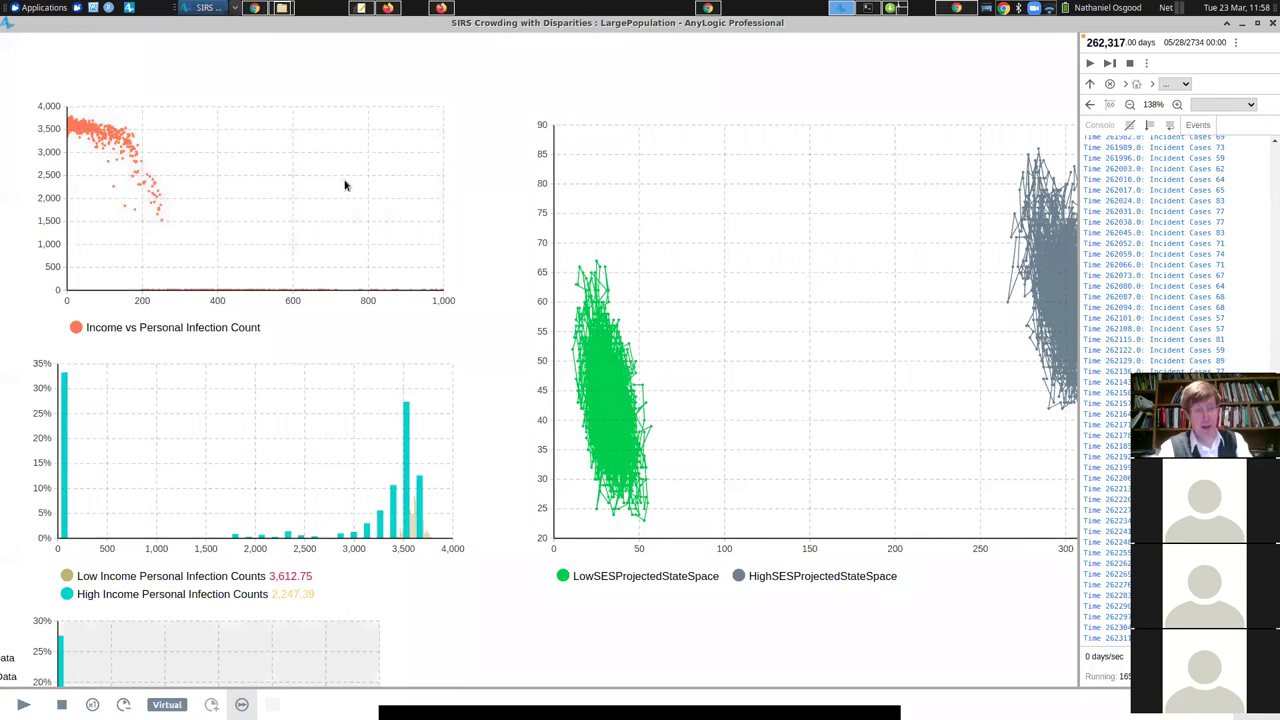
{"action": "scroll", "coordinate": [426, 314], "scroll_direction": "down", "scroll_amount": 5}
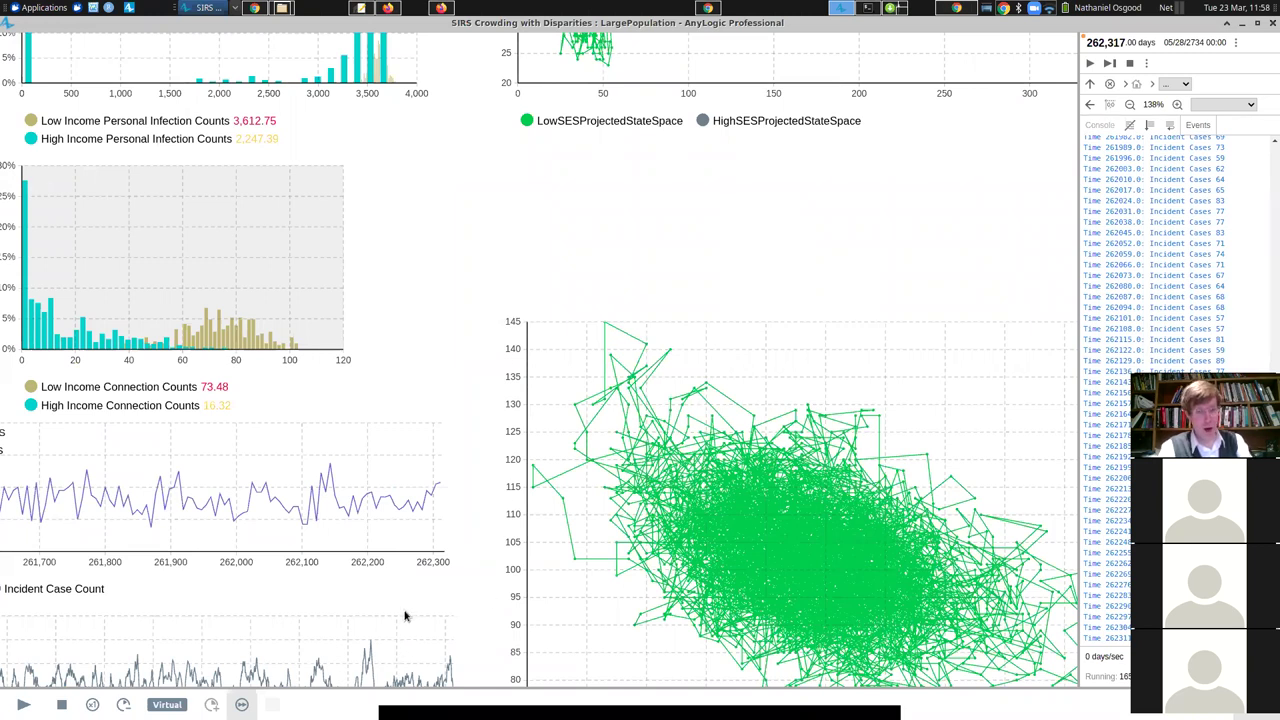
{"action": "scroll", "coordinate": [405, 615], "scroll_direction": "up", "scroll_amount": 10}
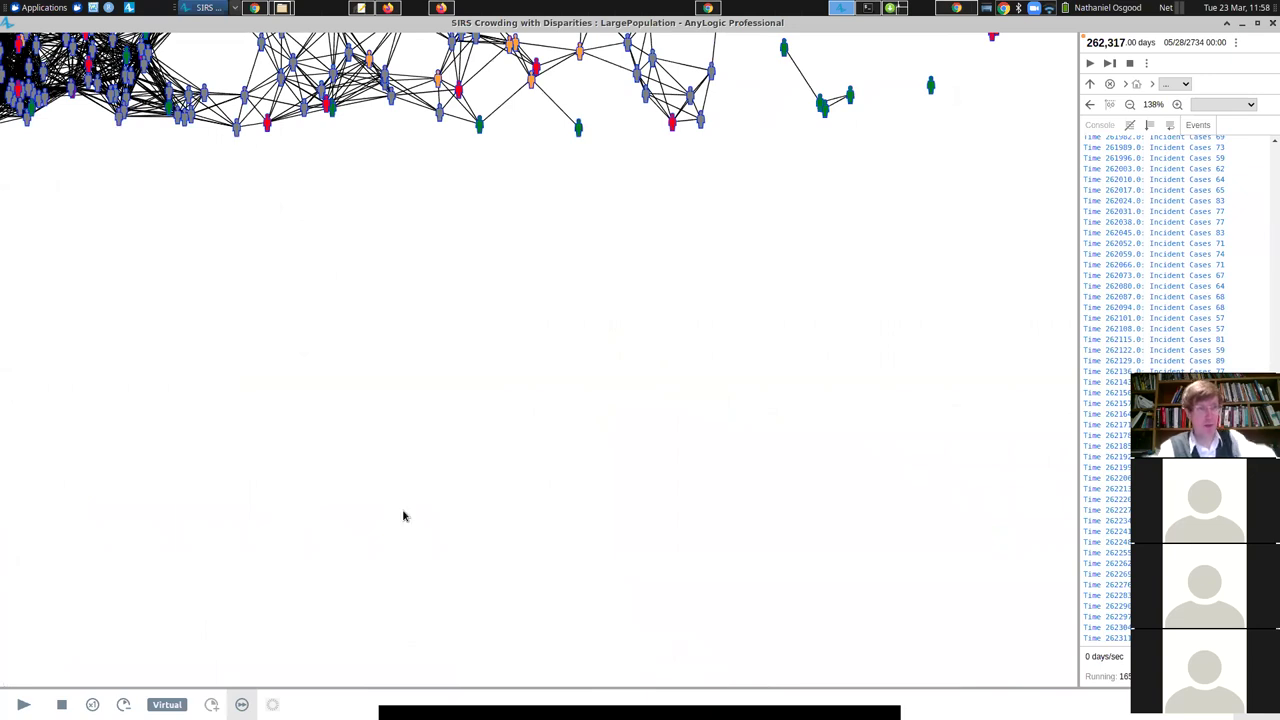
{"action": "scroll", "coordinate": [402, 512], "scroll_direction": "up", "scroll_amount": 3}
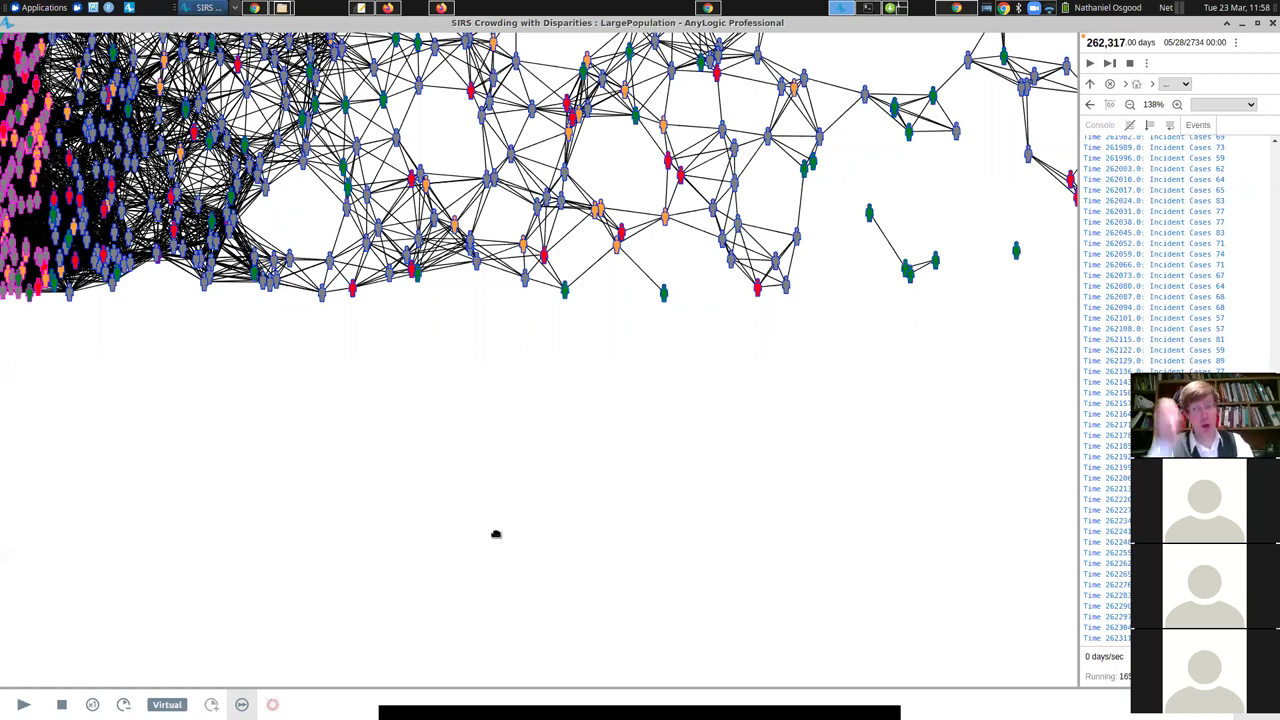
{"action": "scroll", "coordinate": [496, 534], "scroll_direction": "up", "scroll_amount": 4}
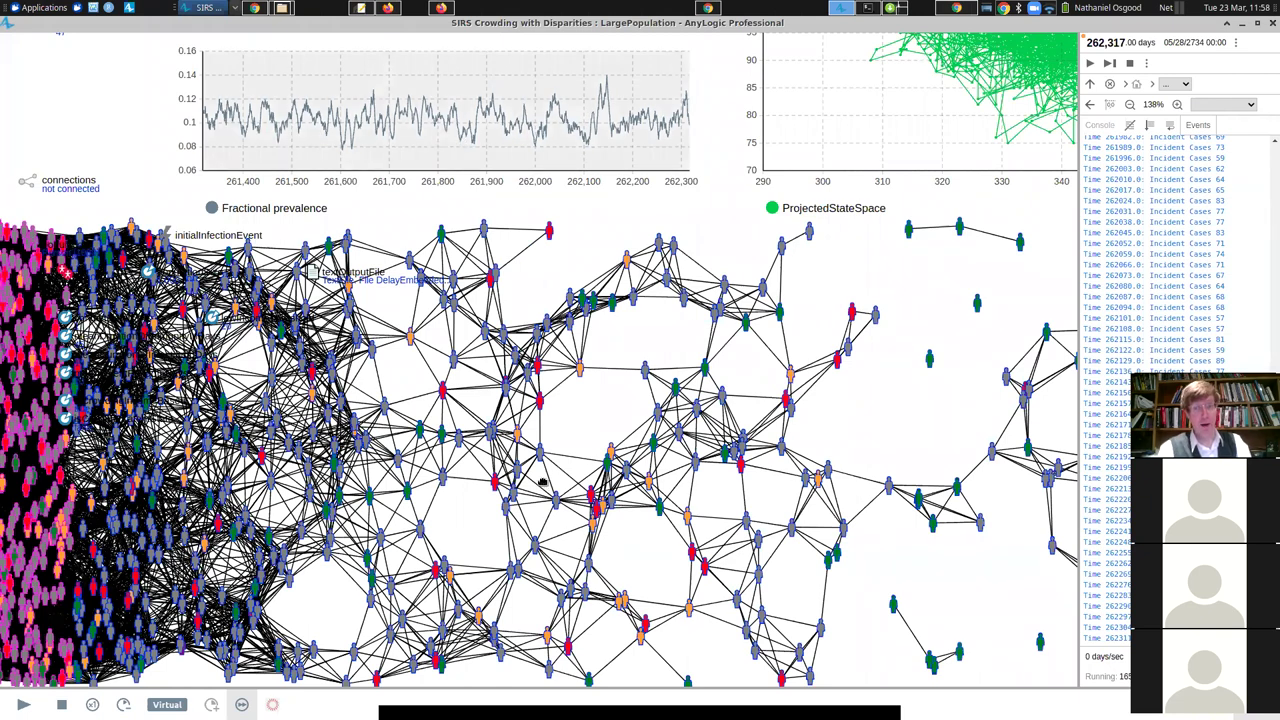
{"action": "scroll", "coordinate": [545, 485], "scroll_direction": "up", "scroll_amount": 4}
{"action": "left_click_drag", "start_coordinate": [533, 497], "coordinate": [523, 513]}
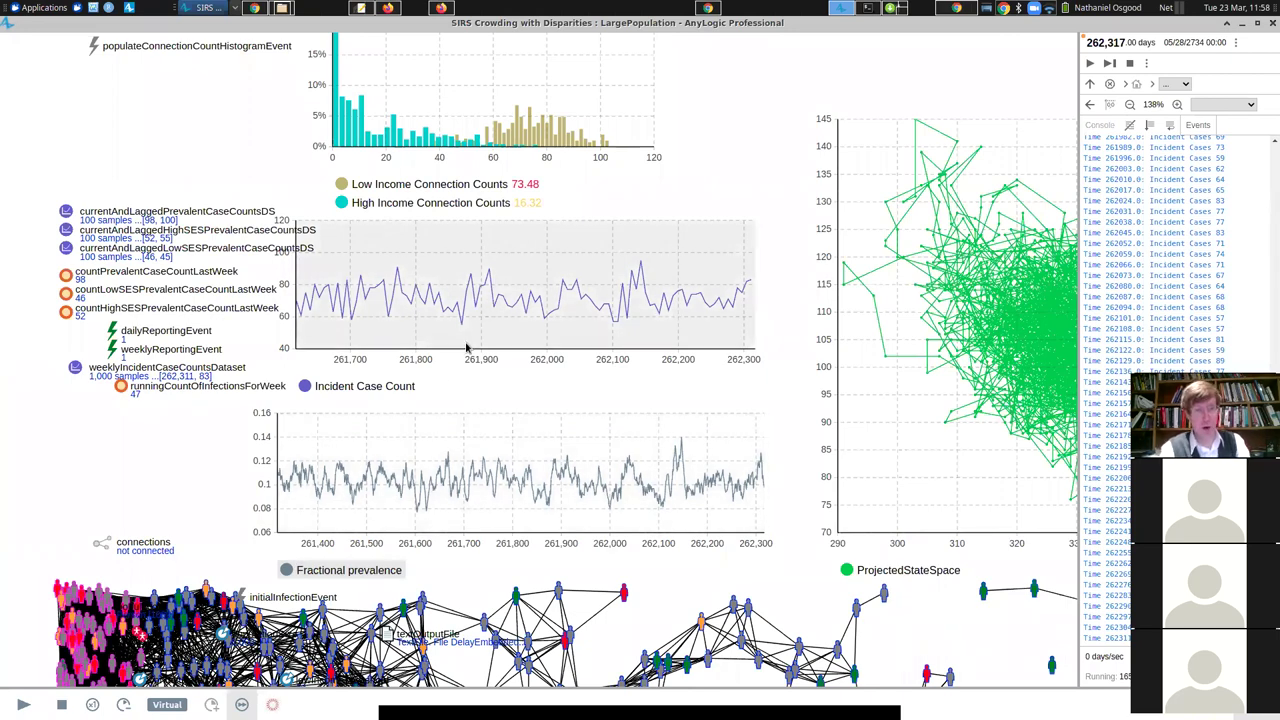
{"action": "scroll", "coordinate": [286, 530], "scroll_direction": "up", "scroll_amount": 5}
{"action": "scroll", "coordinate": [286, 530], "scroll_direction": "right", "scroll_amount": 5}
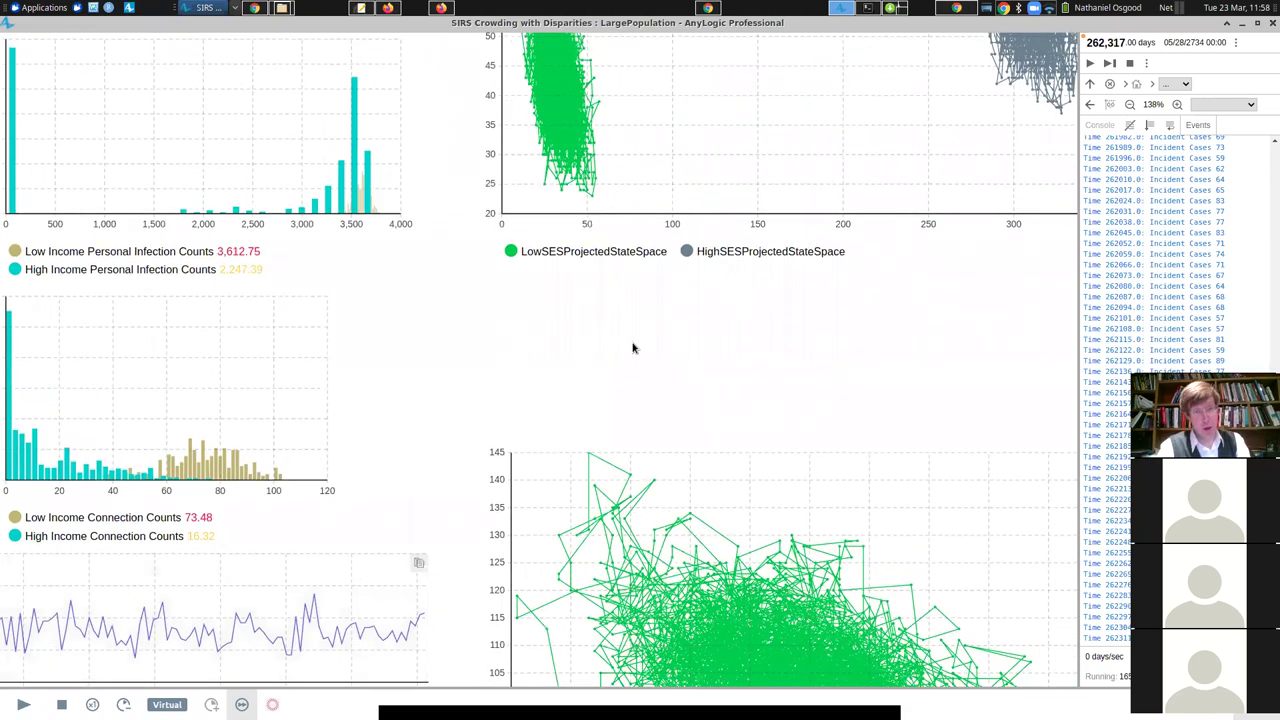
{"action": "scroll", "coordinate": [537, 365], "scroll_direction": "up", "scroll_amount": 1}
{"action": "scroll", "coordinate": [537, 365], "scroll_direction": "right", "scroll_amount": 1}
{"action": "scroll", "coordinate": [77, 364], "scroll_direction": "up", "scroll_amount": 1}
{"action": "scroll", "coordinate": [77, 364], "scroll_direction": "right", "scroll_amount": 9}
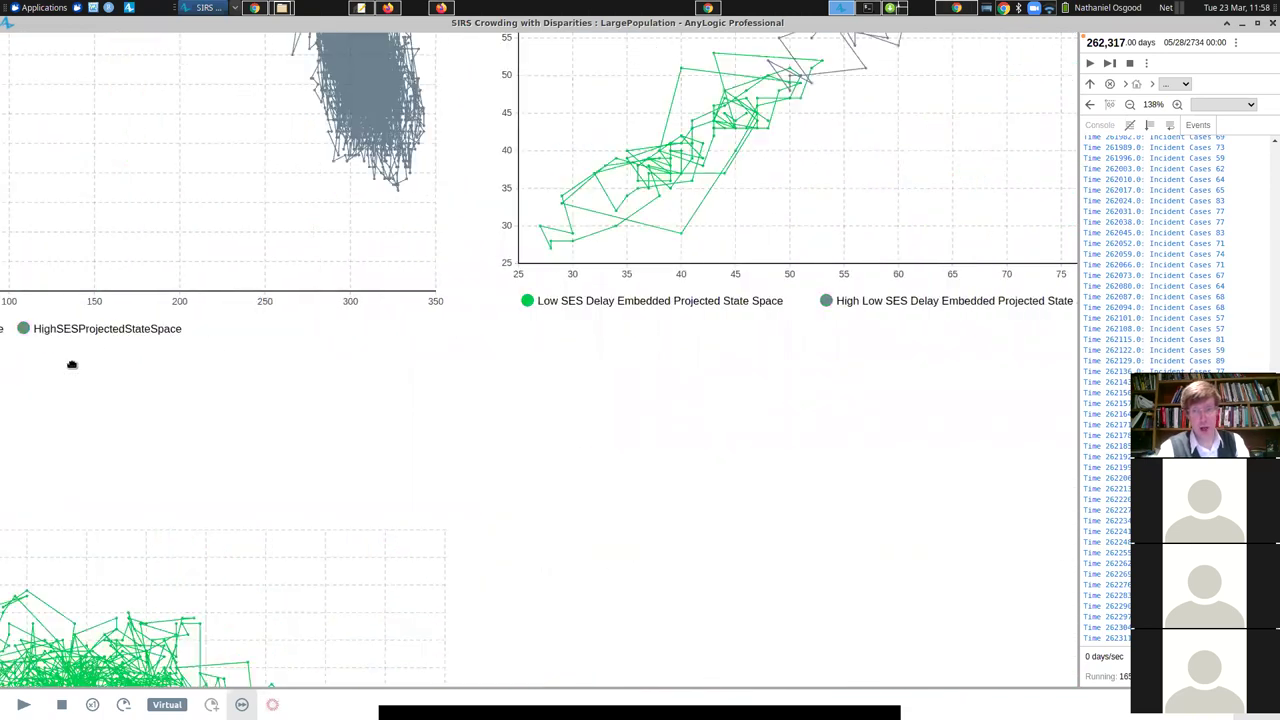
{"action": "left_click_drag", "start_coordinate": [72, 364], "coordinate": [194, 582]}
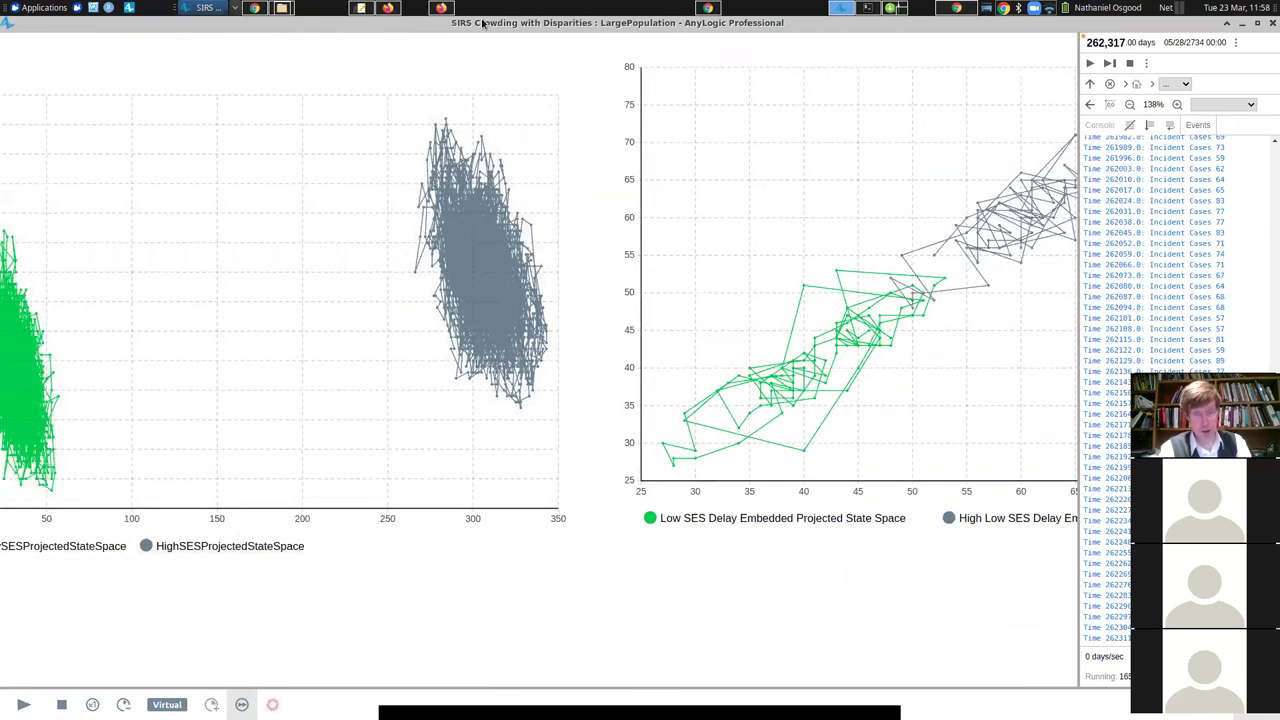
{"action": "scroll", "coordinate": [497, 461], "scroll_direction": "down", "scroll_amount": 3}
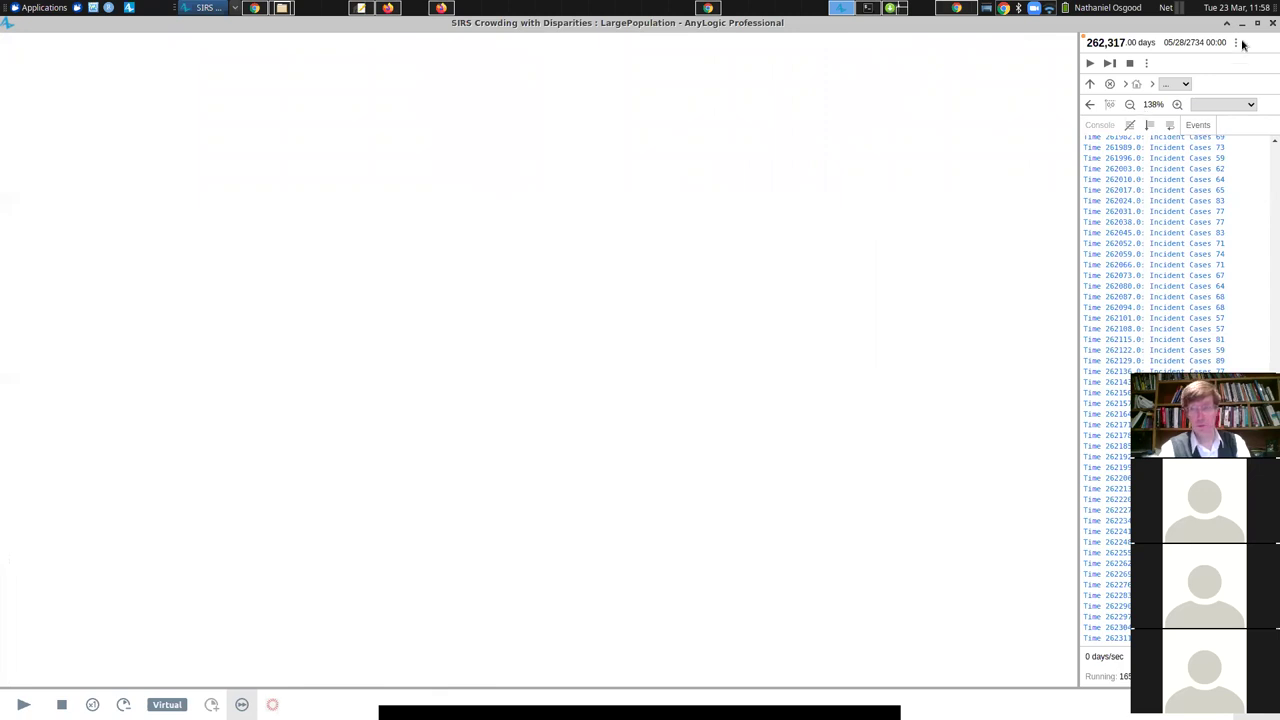
- Close the simulation window, save SEIRModelIllustration, and bring up the Open dialog
{"action": "left_click", "coordinate": [1270, 24]}
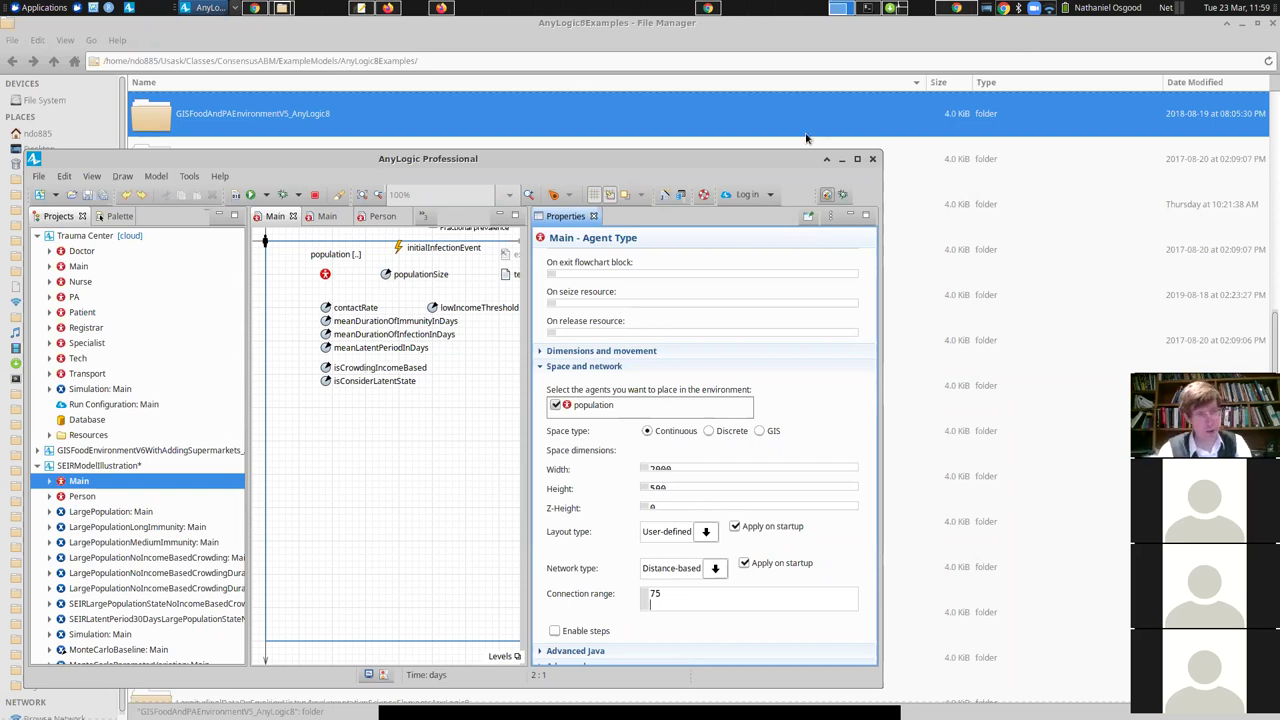
{"action": "key", "text": "ctrl+s"}
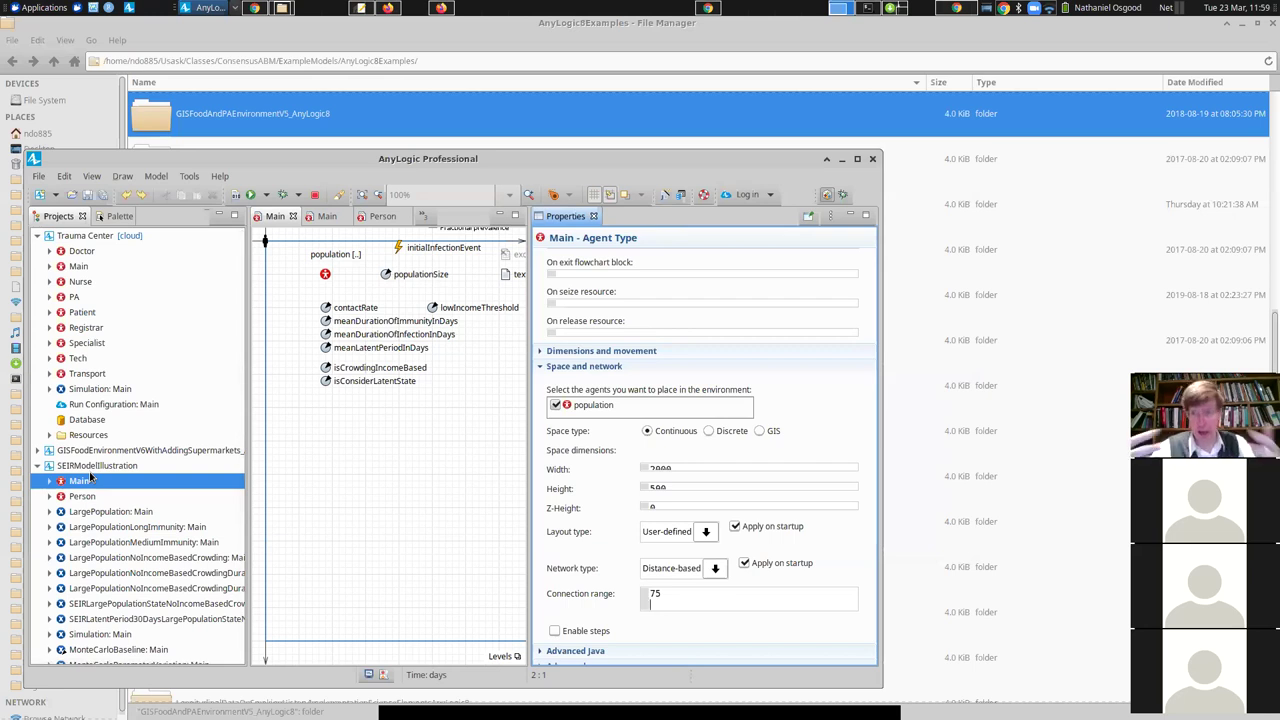
{"action": "key", "text": "ctrl+o"}
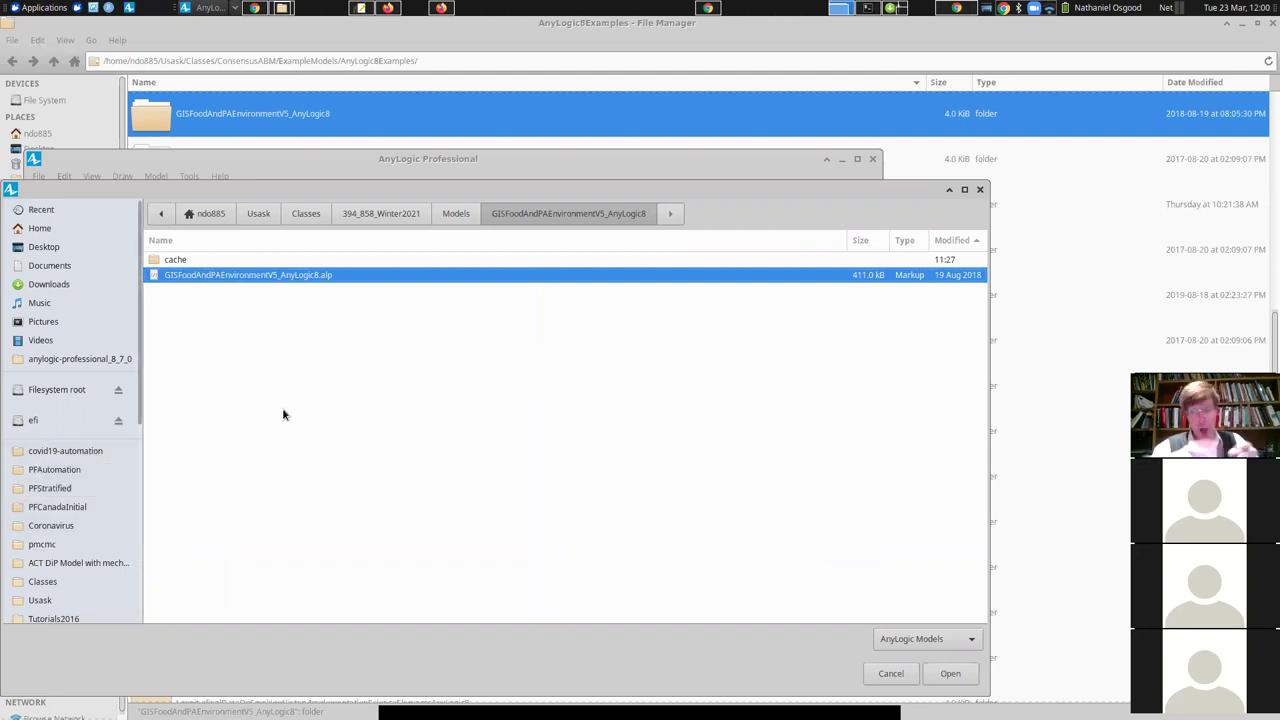
- Open ABMModelWithBirthDeathUseAnylogic7.alp from ImpactOfEnvironmentAndContext > ABMModelWithBirthDeathUseAnylogic8
{"action": "left_click", "coordinate": [456, 214]}
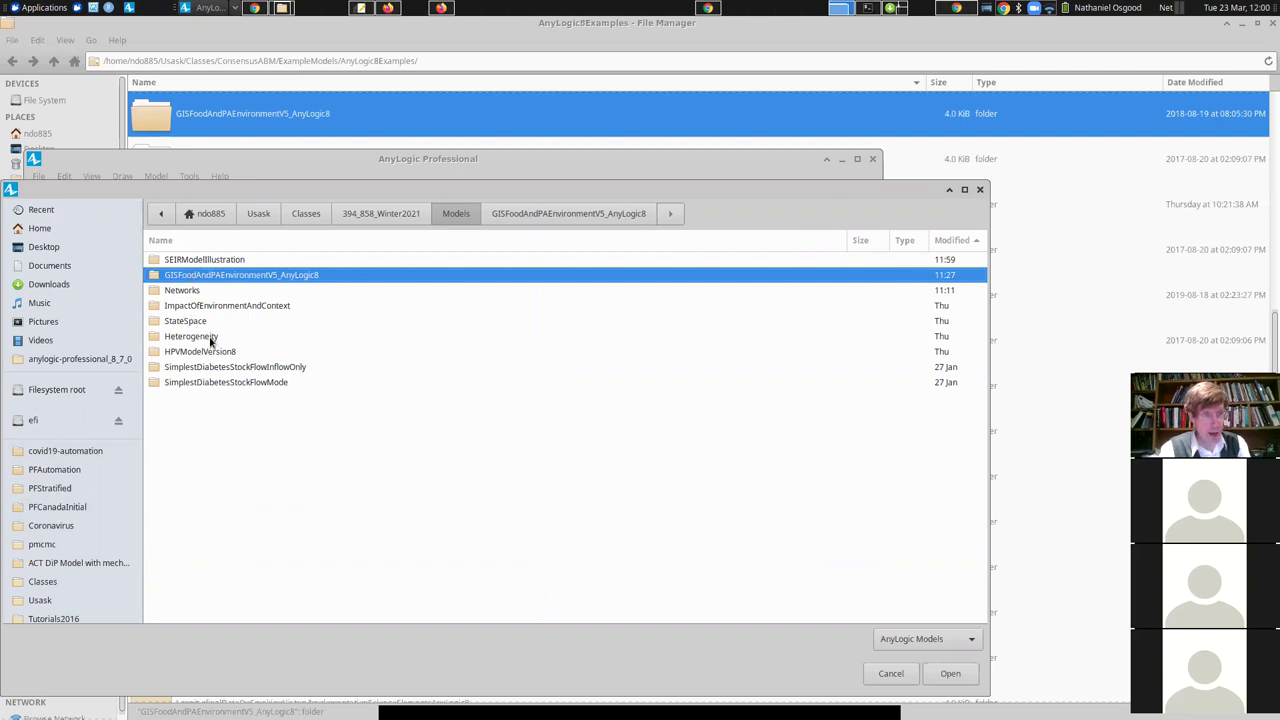
{"action": "double_click", "coordinate": [211, 307]}
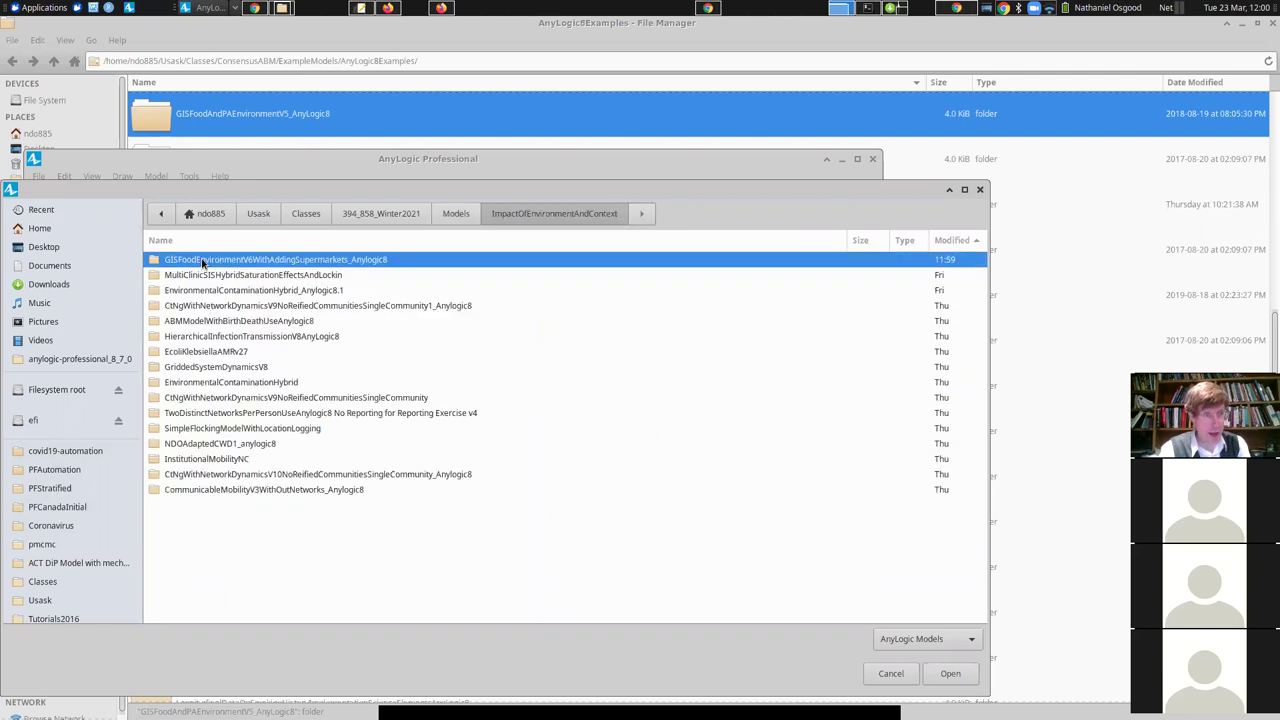
{"action": "double_click", "coordinate": [196, 320]}
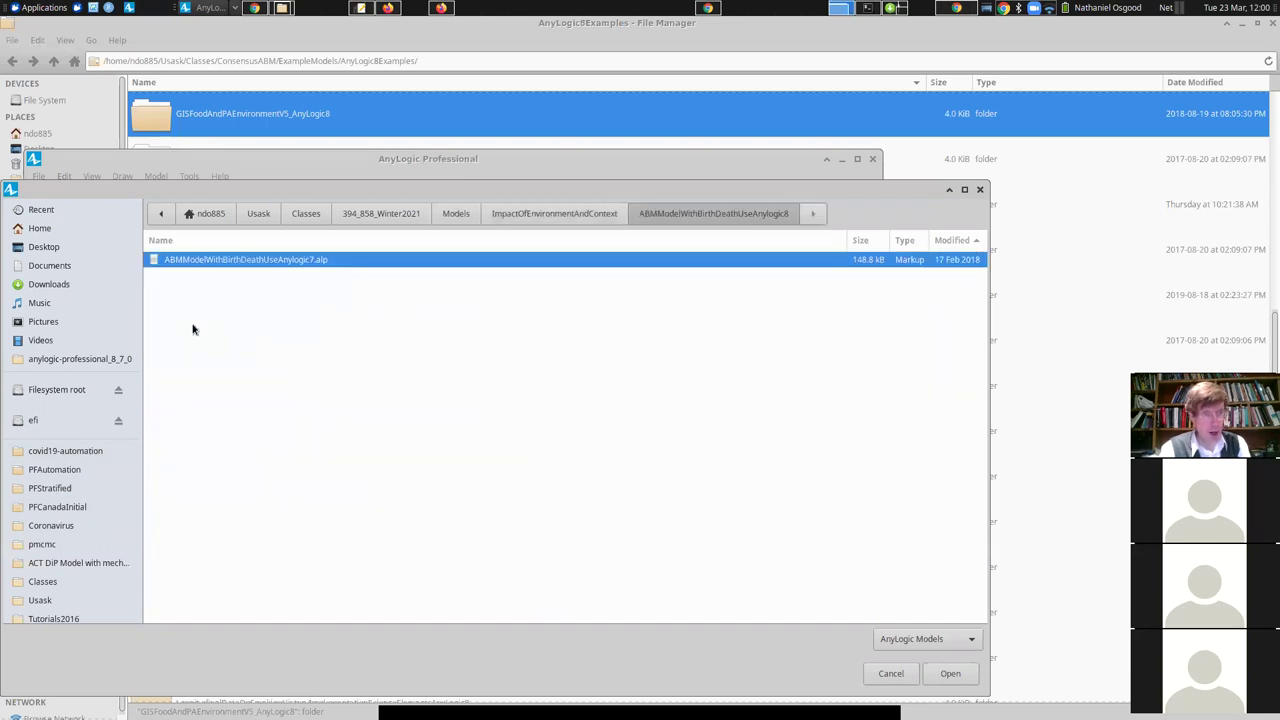
{"action": "double_click", "coordinate": [215, 262]}
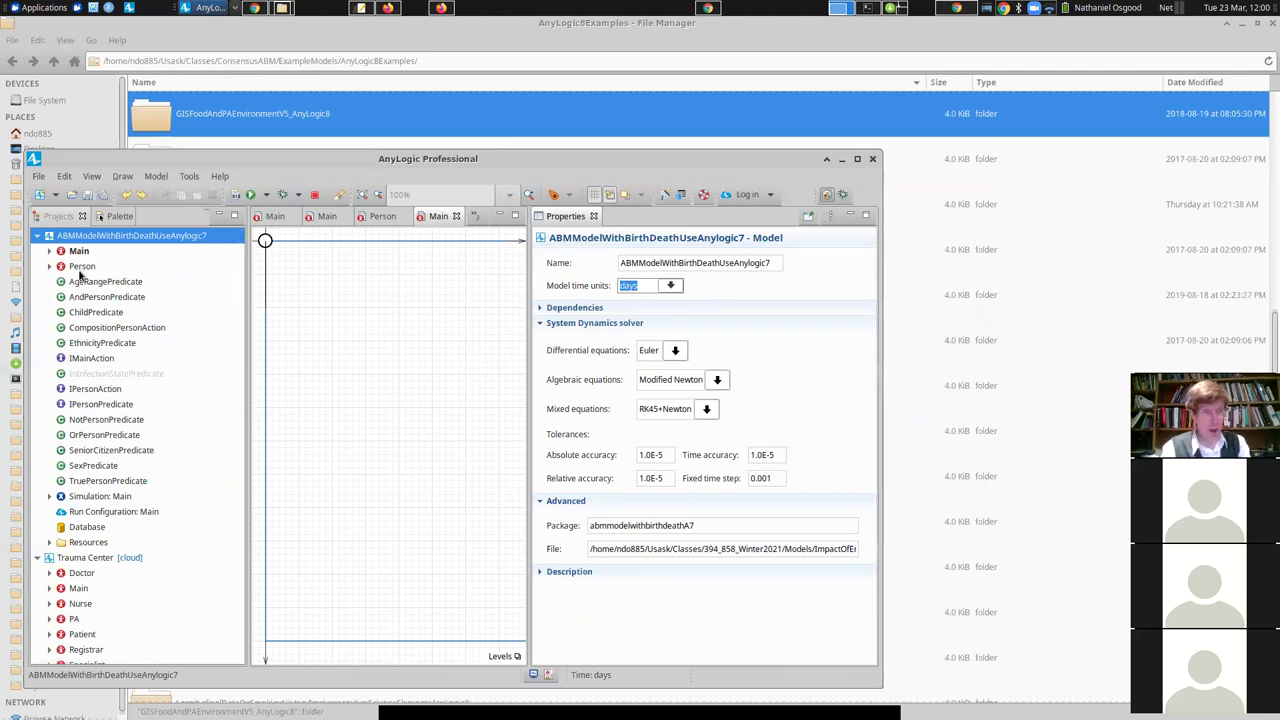
- Run the Simulation: Main experiment in Main view, speed it up to x25, then pause
{"action": "right_click", "coordinate": [80, 500]}
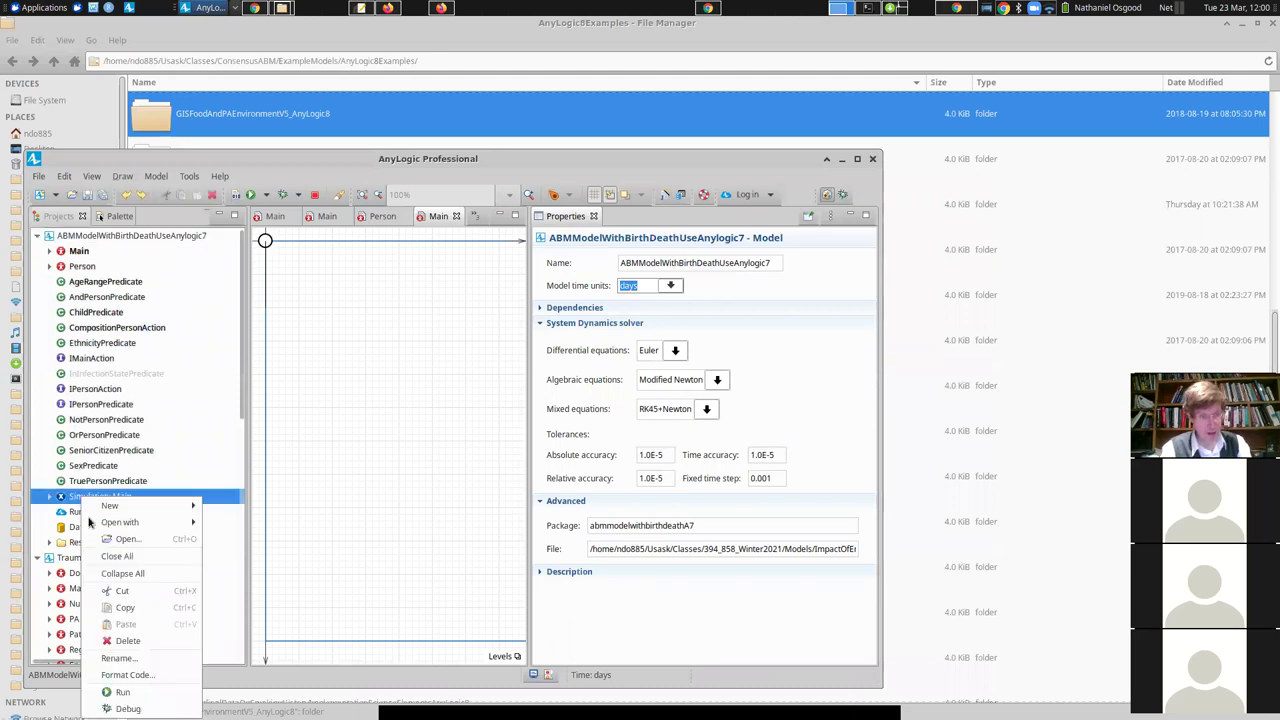
{"action": "left_click", "coordinate": [118, 700]}
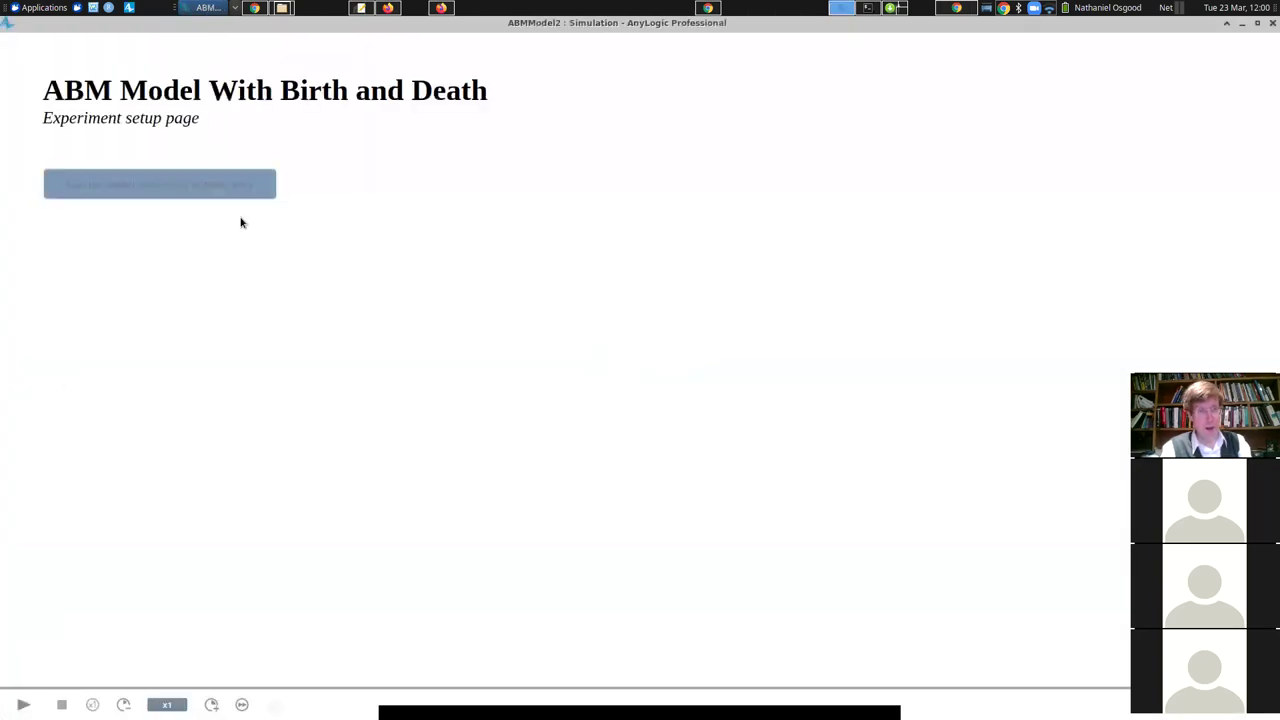
{"action": "left_click", "coordinate": [189, 192]}
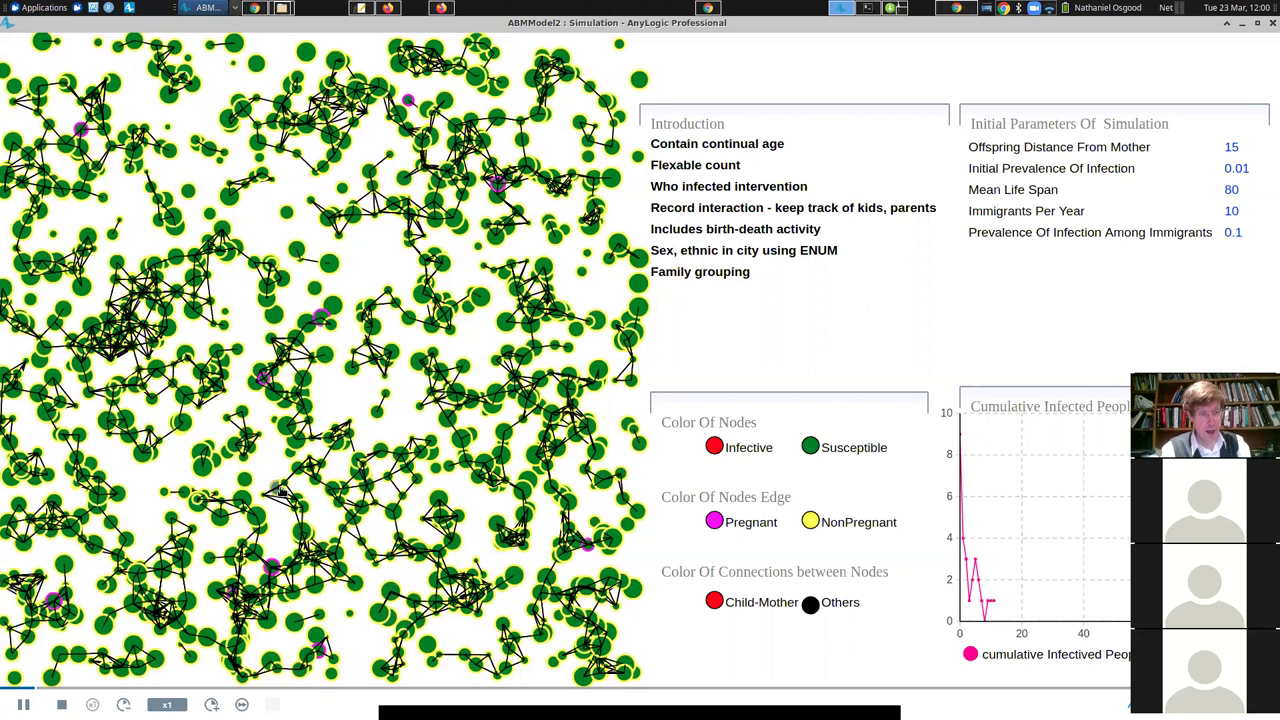
{"action": "left_click", "coordinate": [211, 704]}
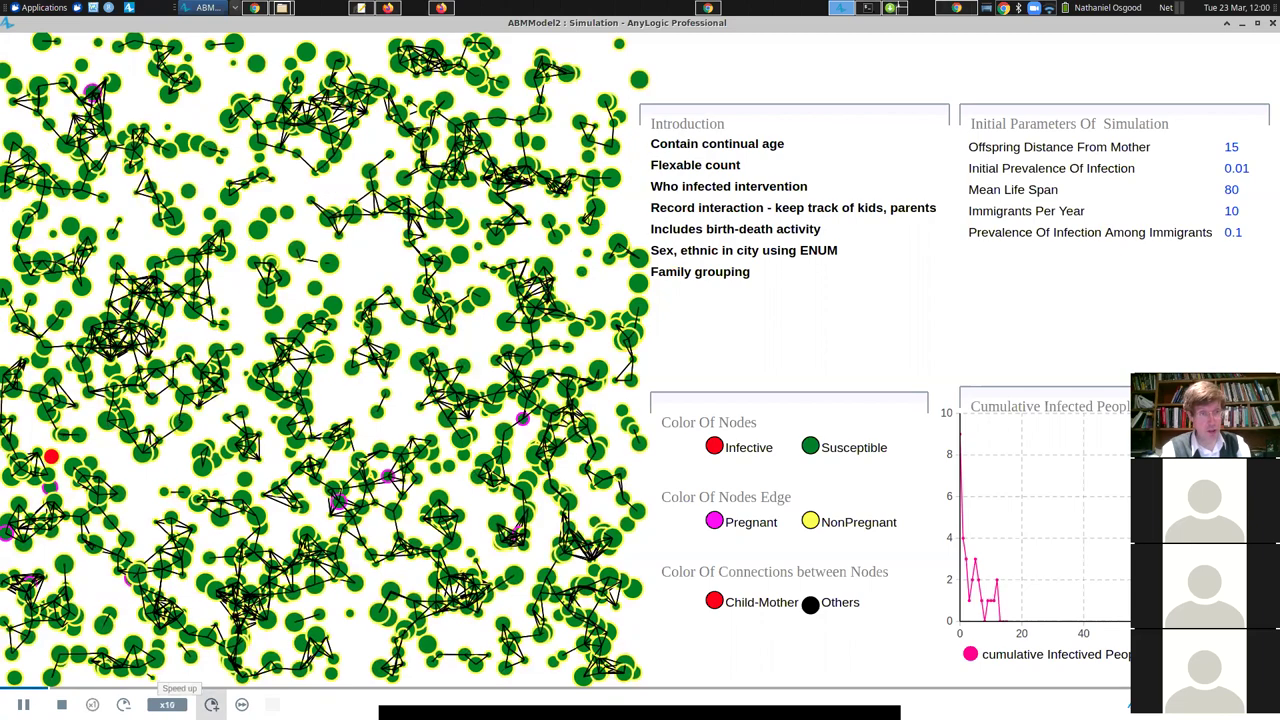
{"action": "left_click", "coordinate": [211, 704]}
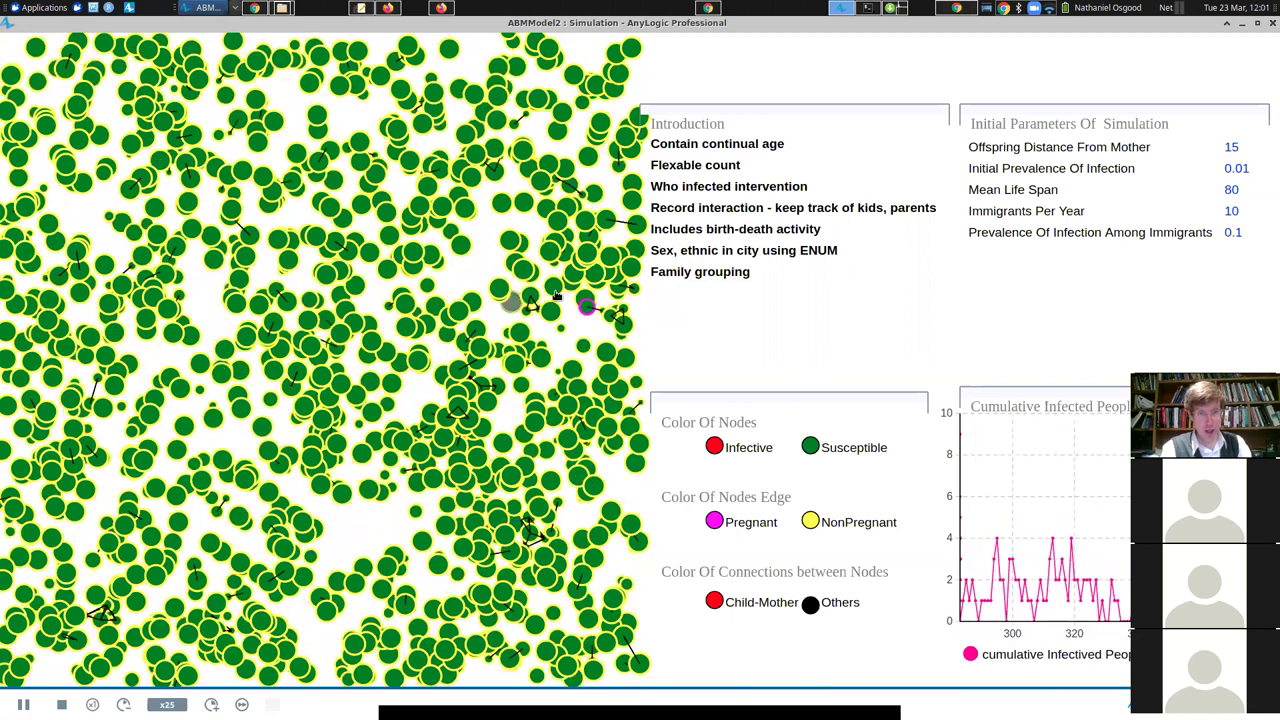
{"action": "key", "text": "space"}
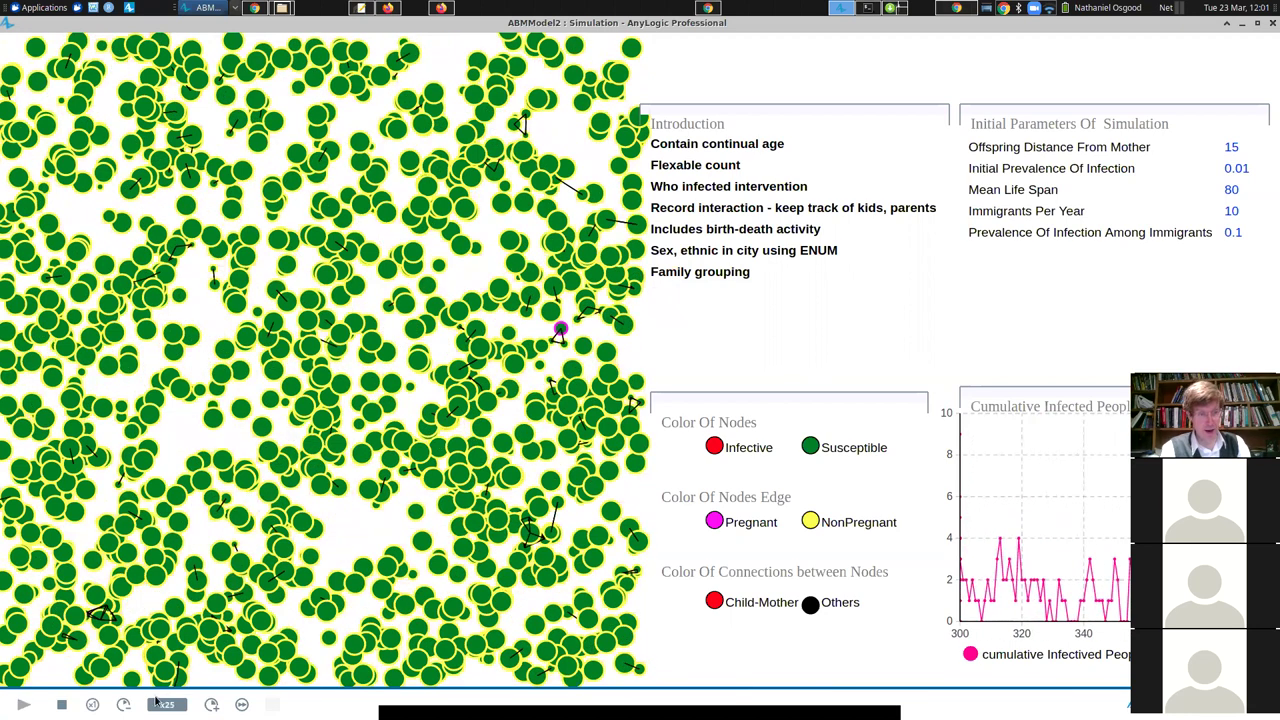
- Restart the birth-death simulation, raise its speed to x25, then close the simulation window
{"action": "left_click", "coordinate": [61, 704]}
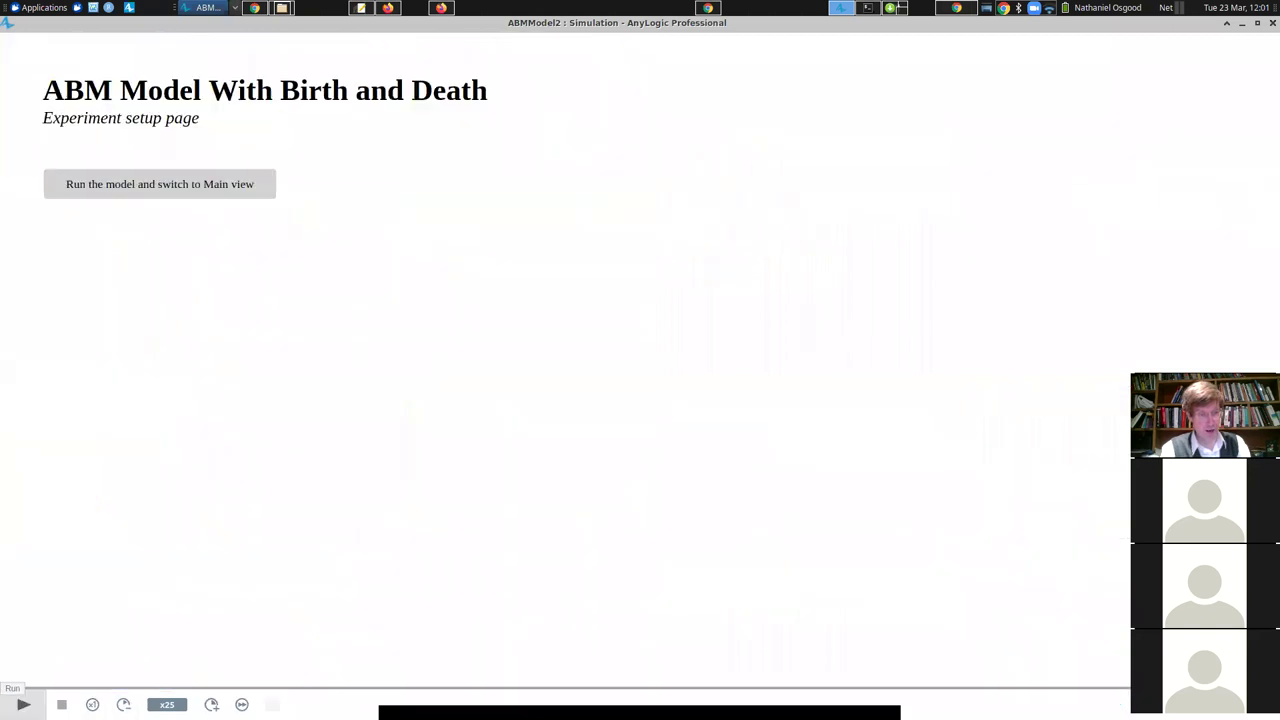
{"action": "left_click", "coordinate": [163, 188]}
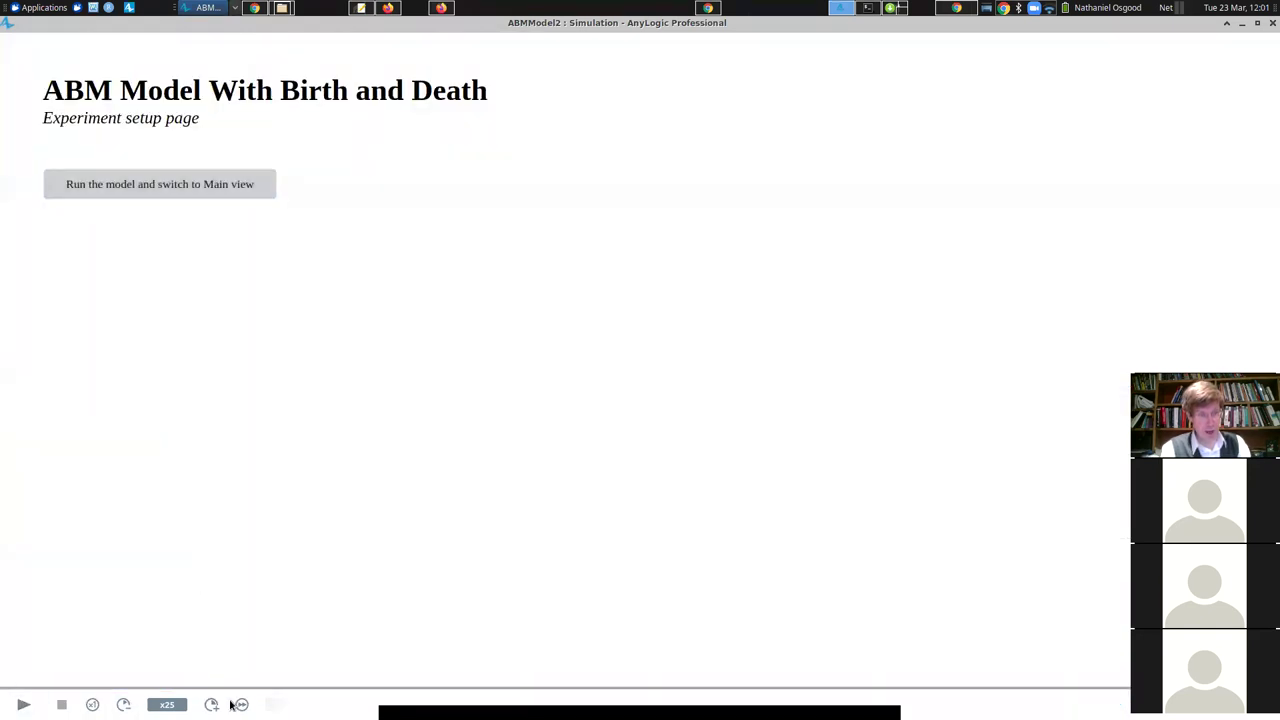
{"action": "left_click", "coordinate": [92, 704]}
{"action": "left_click", "coordinate": [92, 704]}
{"action": "left_click", "coordinate": [92, 704]}
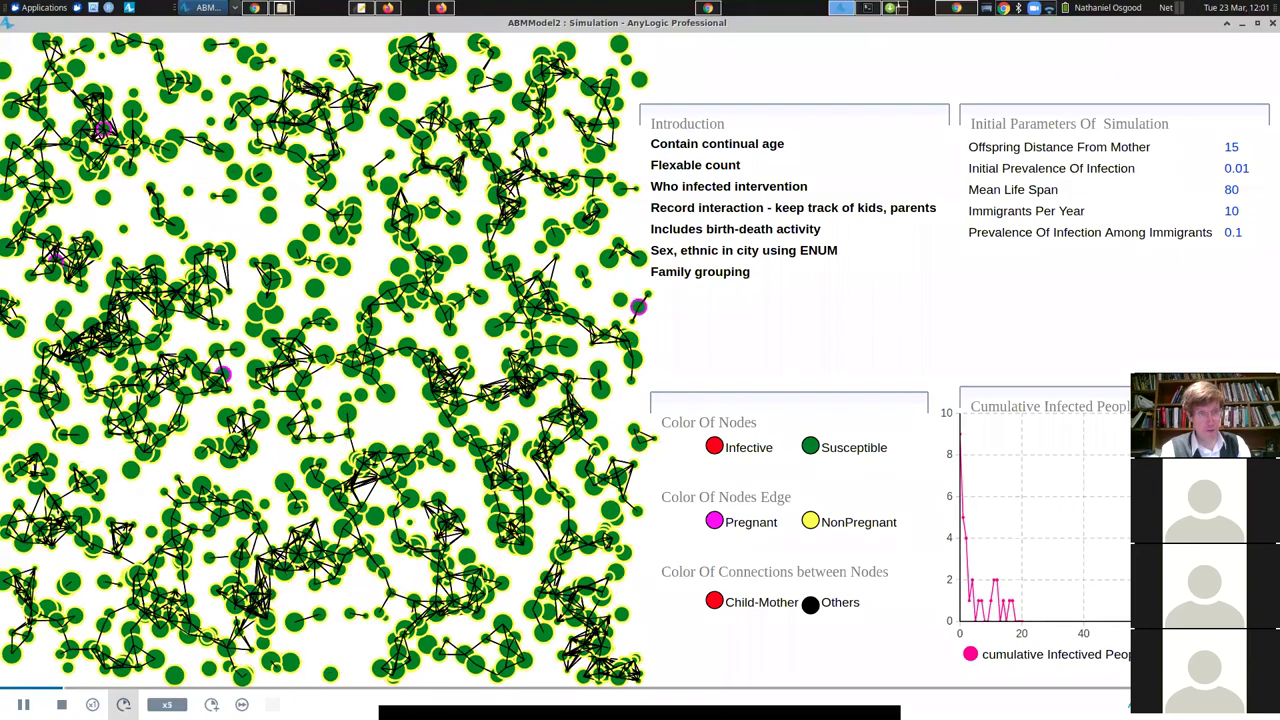
{"action": "left_click", "coordinate": [211, 704]}
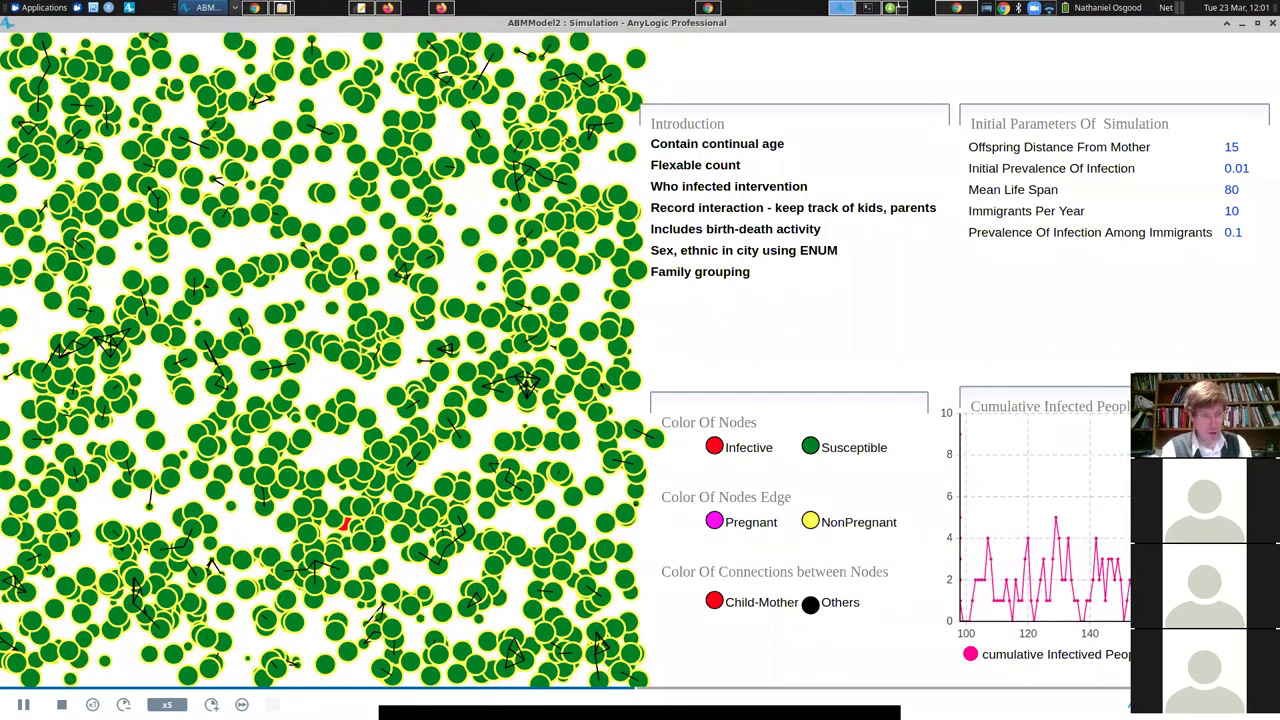
{"action": "left_click", "coordinate": [211, 704]}
{"action": "left_click", "coordinate": [211, 704]}
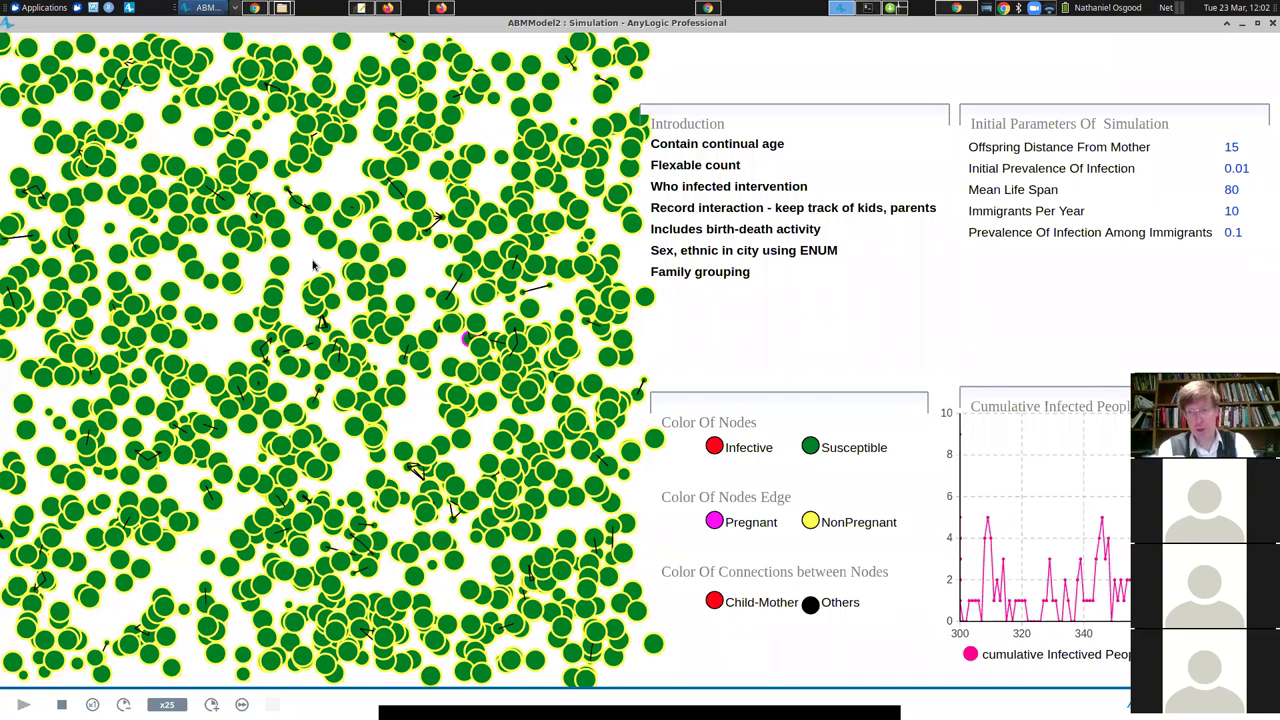
{"action": "key", "text": "alt+F4"}
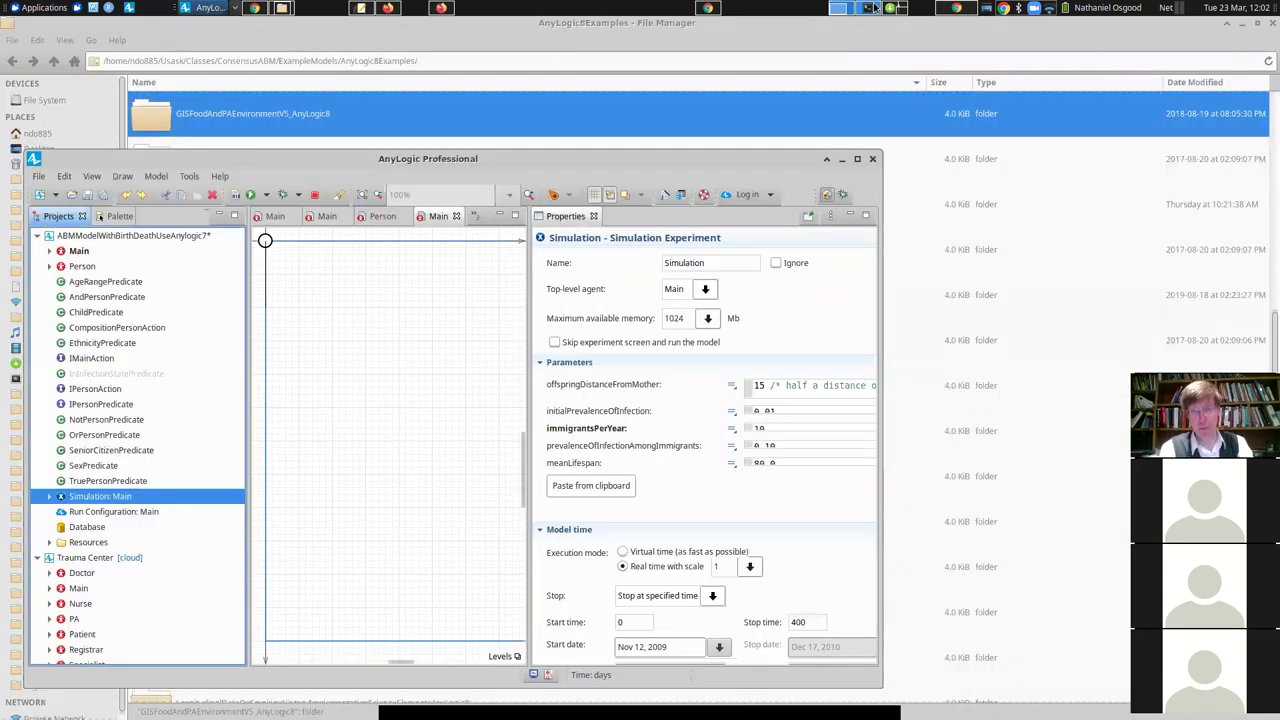
- Return to the full-screen Networks v2.pdf slide on Changing Affiliative Behaviour/Connections
{"action": "left_click", "coordinate": [955, 8]}
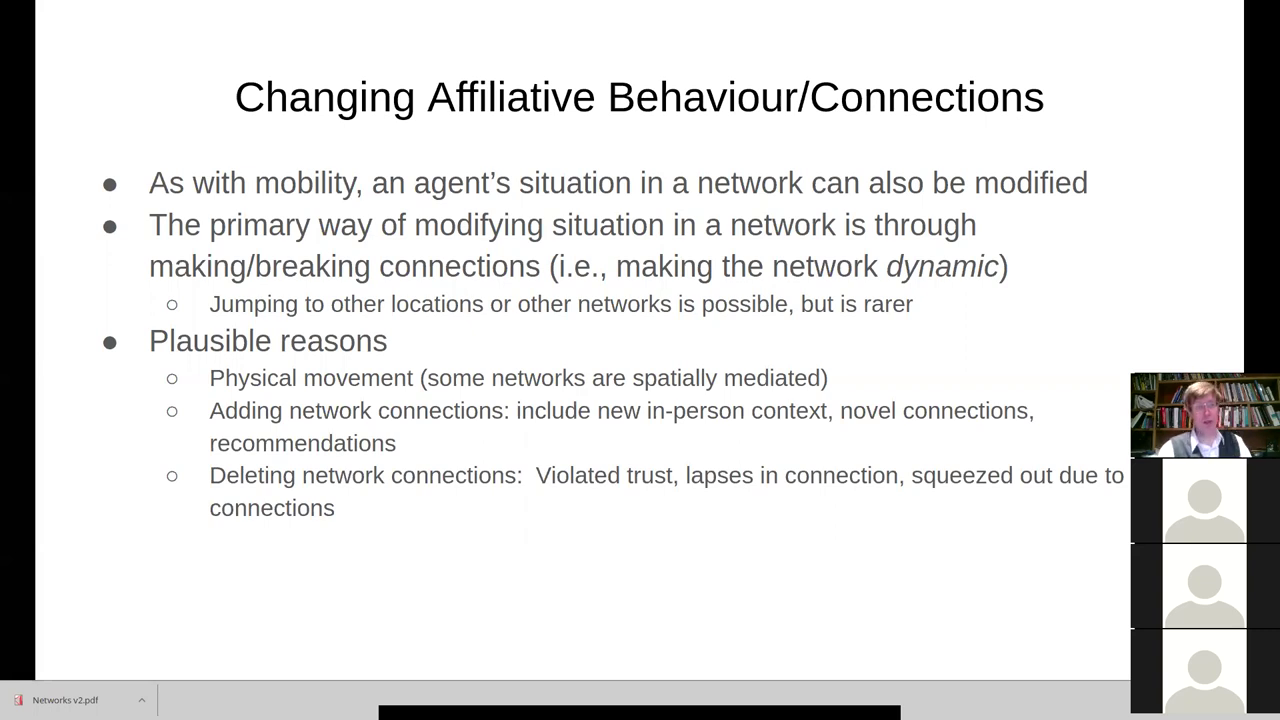
- Advance past the Example Models slide to the Hierarchical Nesting slide
{"action": "key", "text": "Right"}
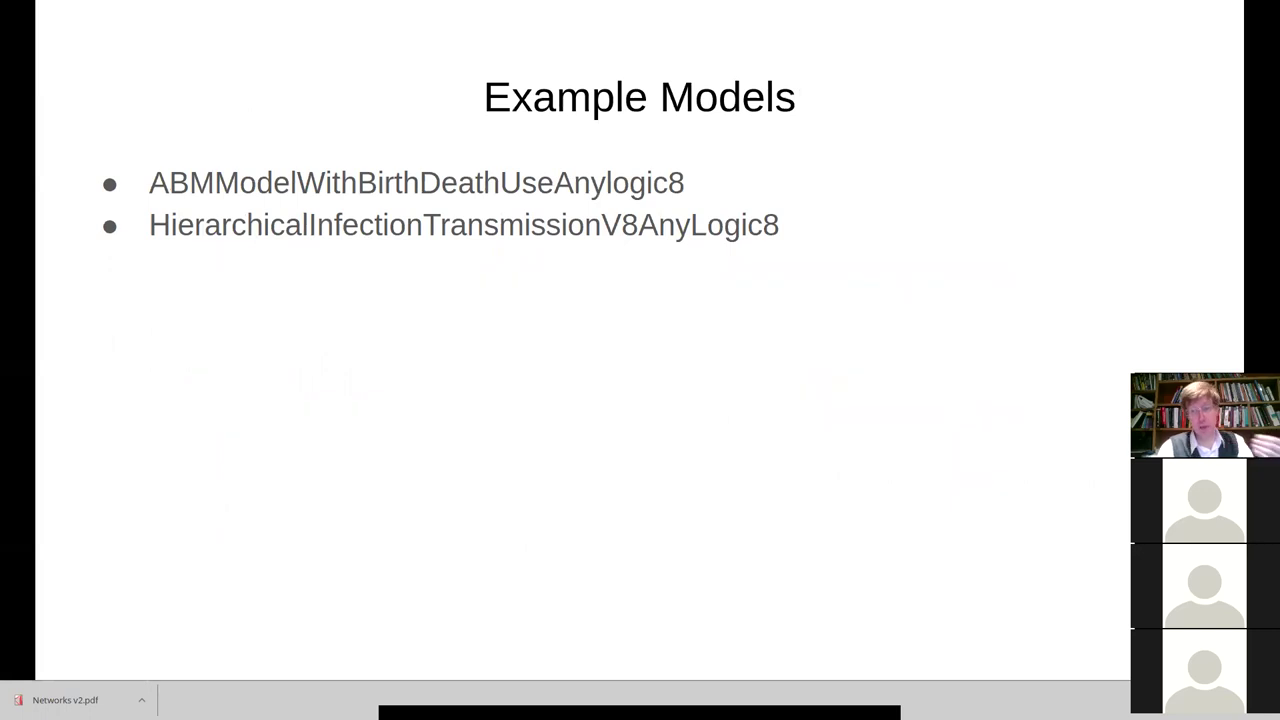
{"action": "key", "text": "Right"}
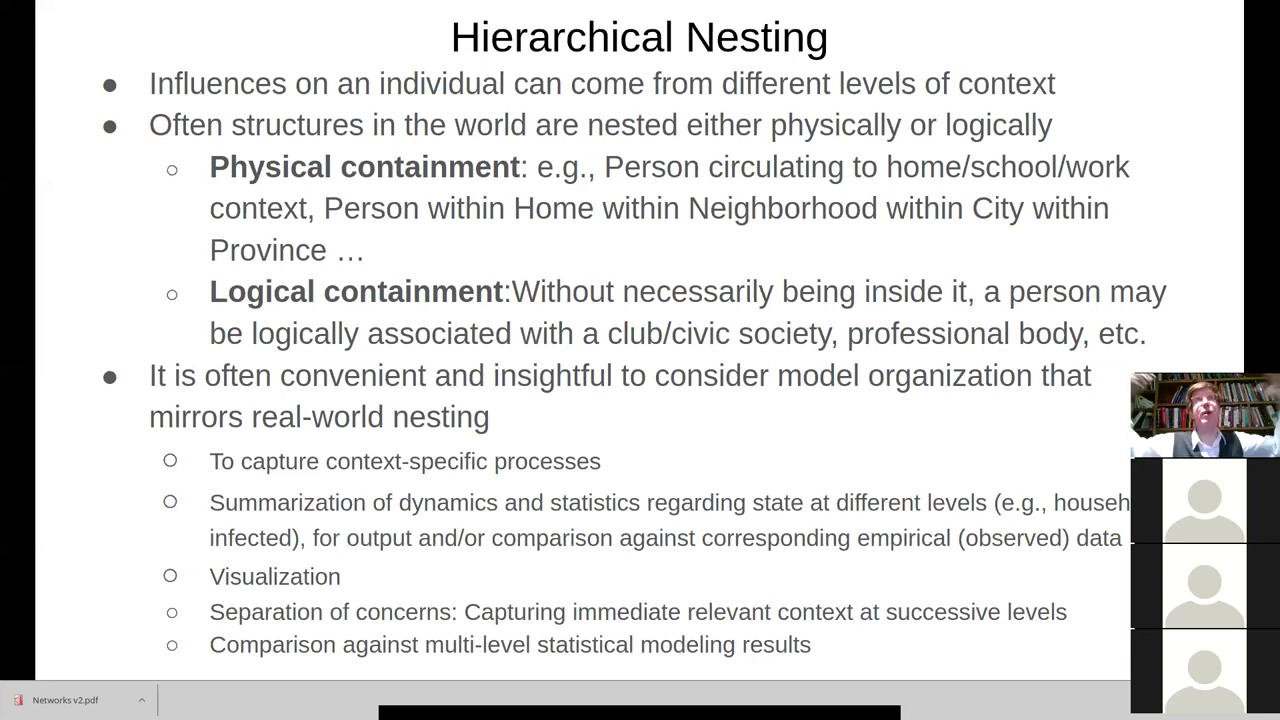
- Cycle through the open windows with Alt+Tab until AnyLogic Professional is in front
{"action": "key", "text": "alt+Tab"}
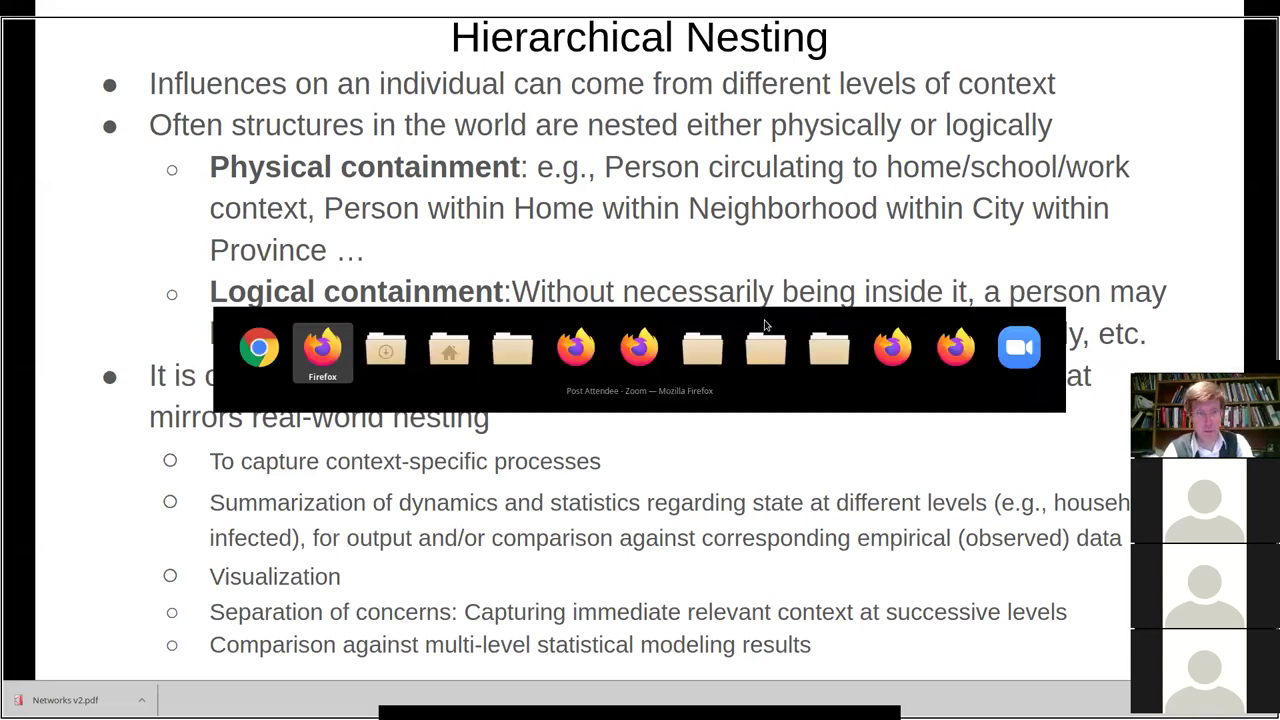
{"action": "key", "text": "Right"}
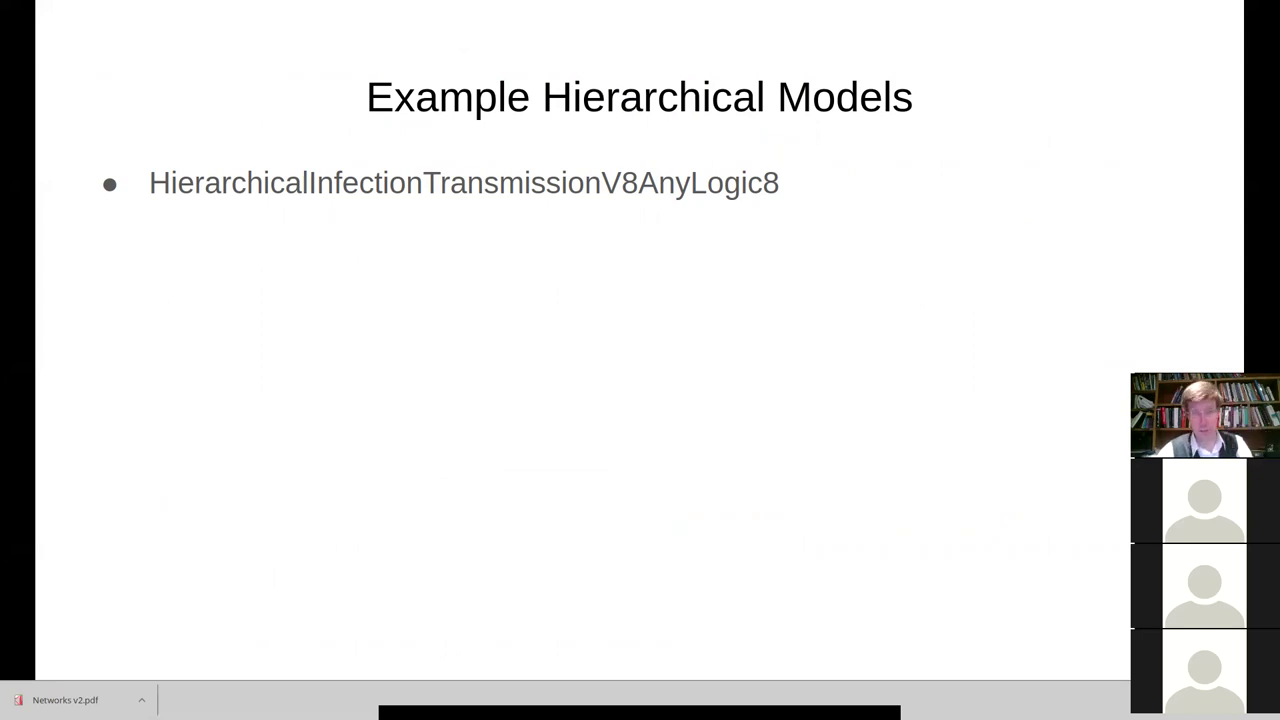
{"action": "key", "text": "alt+Tab"}
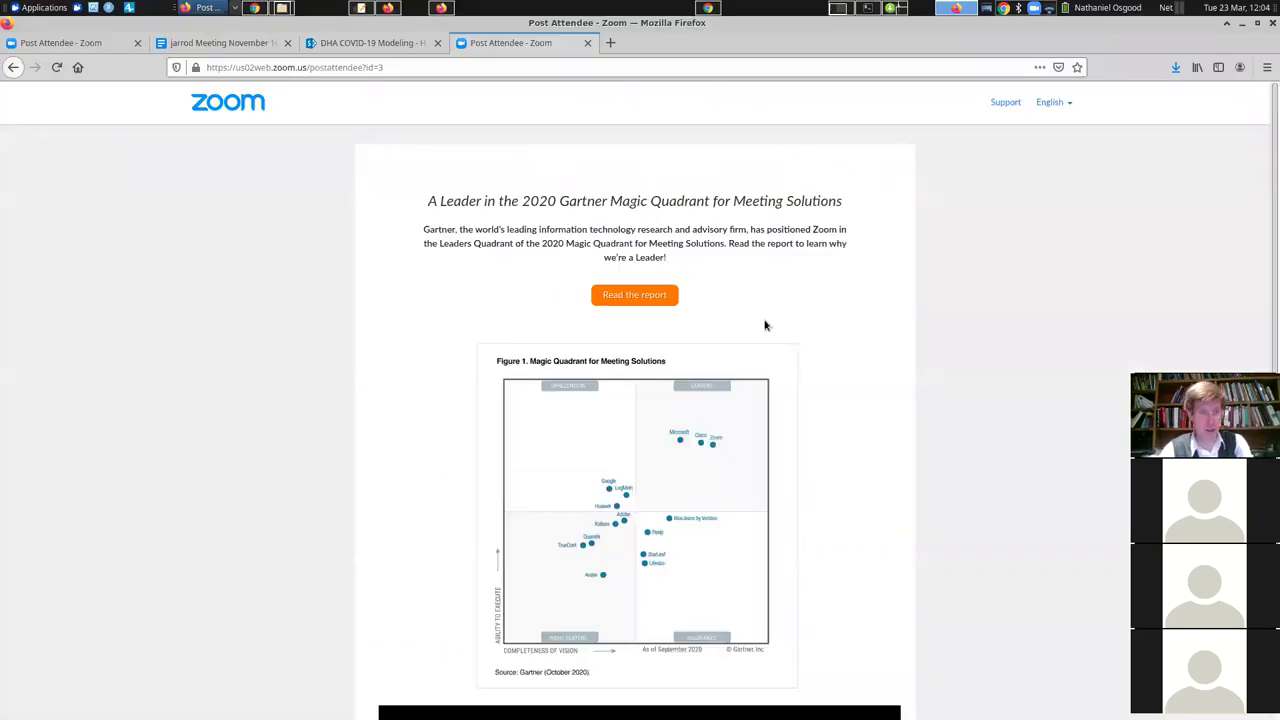
{"action": "key", "text": "alt+Tab"}
{"action": "key", "text": "alt+Tab"}
{"action": "key", "text": "alt+Tab"}
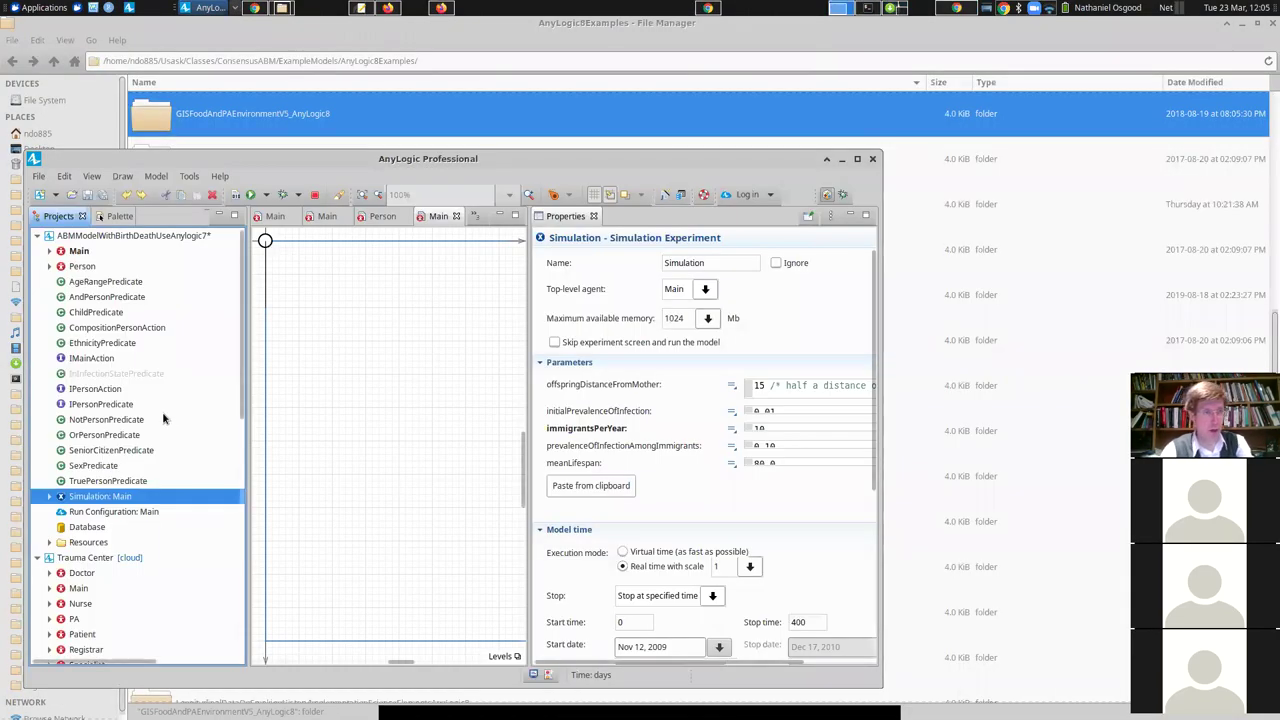
- Collapse the ABMModelWithBirthDeath, Trauma Center and SEIRModelIllustration projects in the Projects tree
{"action": "key", "text": "Delete"}
{"action": "left_click", "coordinate": [36, 236]}
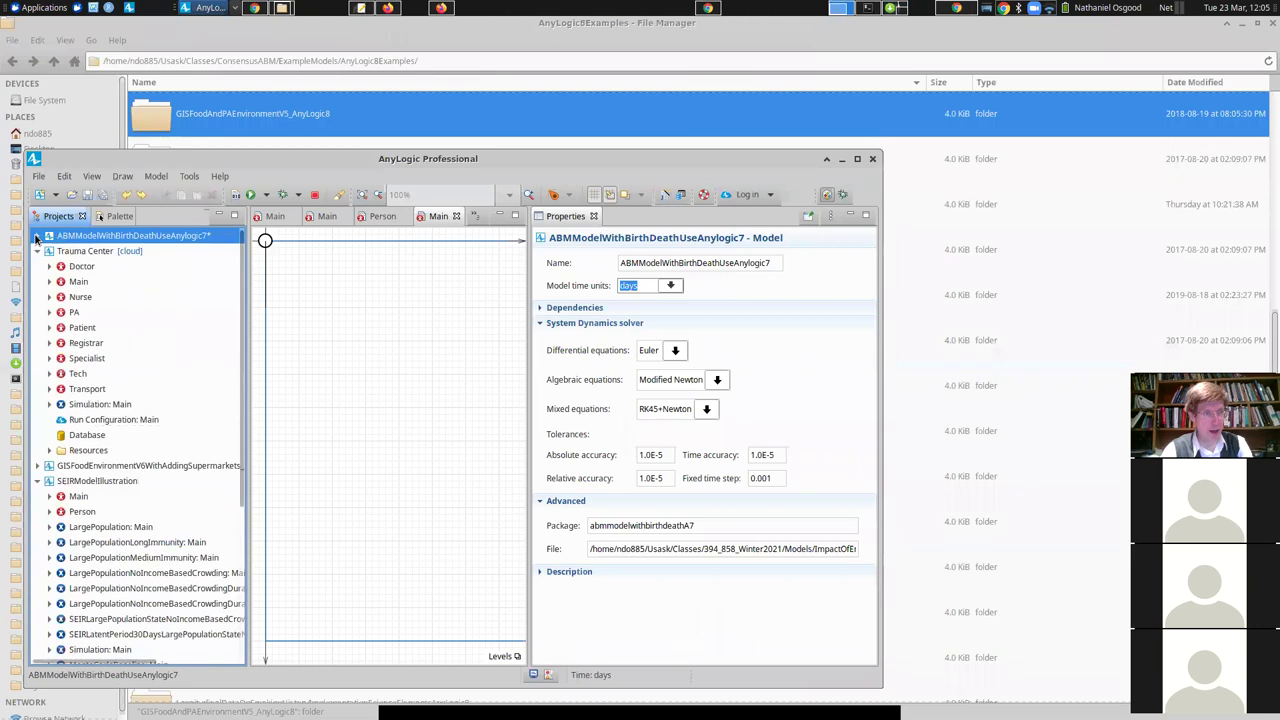
{"action": "left_click", "coordinate": [37, 251]}
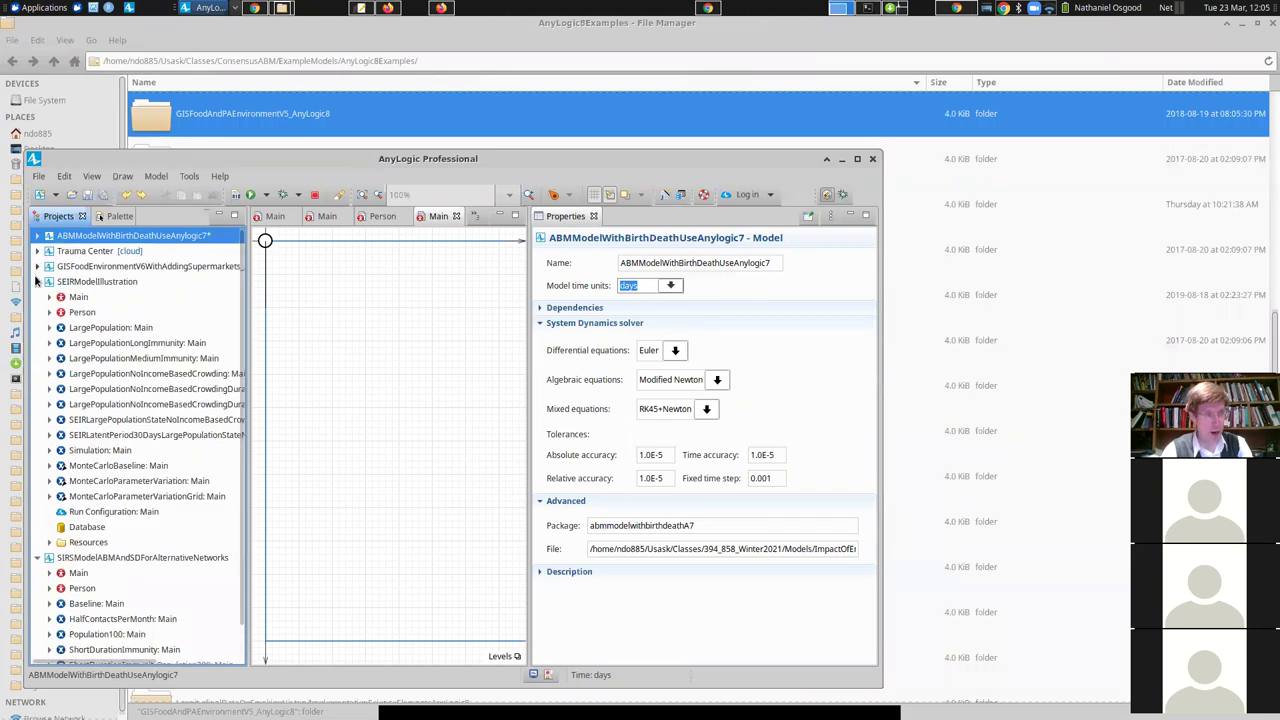
{"action": "left_click", "coordinate": [36, 282]}
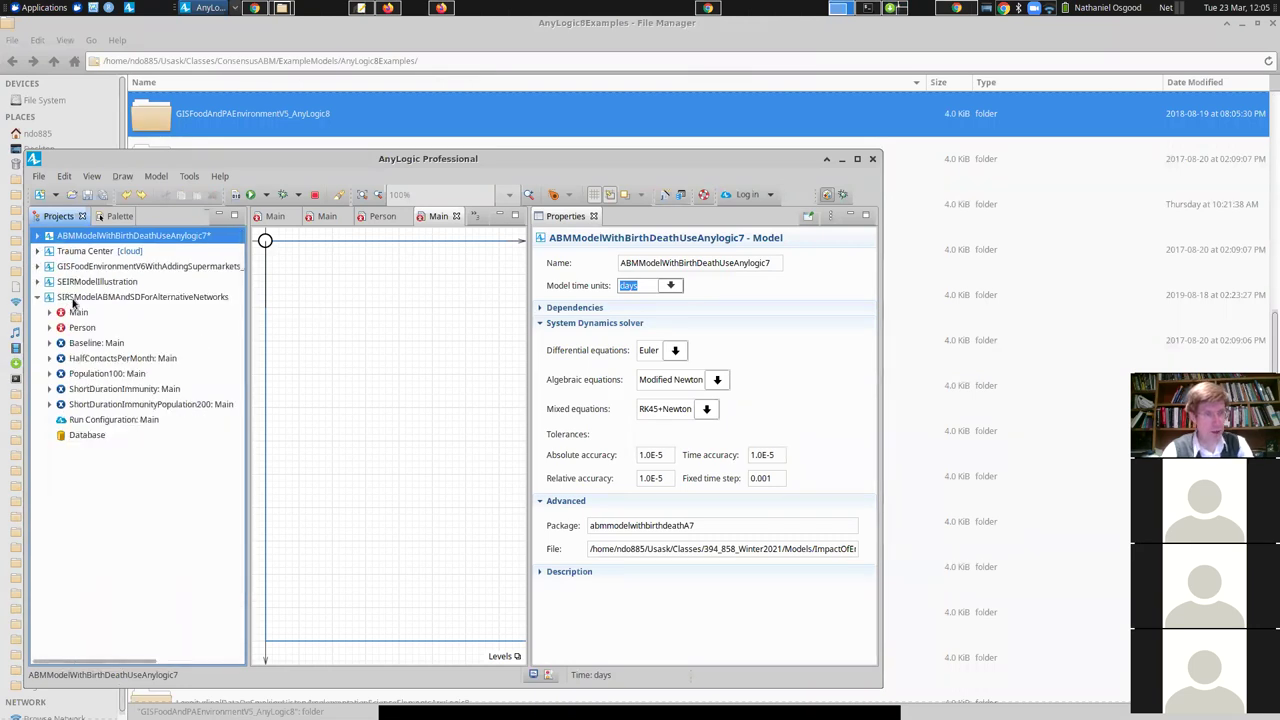
- Open the HierarchicalInfectionTransmissionV8AnyLogic8 model from the ImpactOfEnvironmentAndContext folder
{"action": "key", "text": "ctrl+o"}
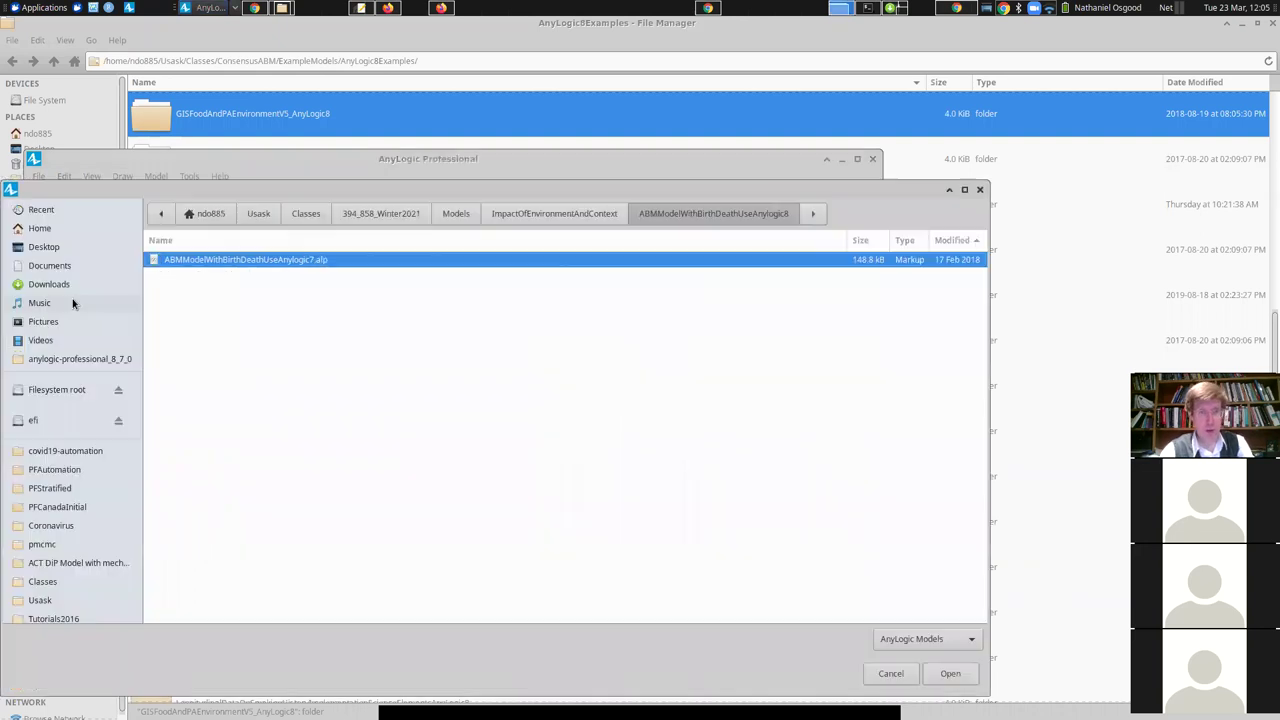
{"action": "left_click", "coordinate": [558, 219]}
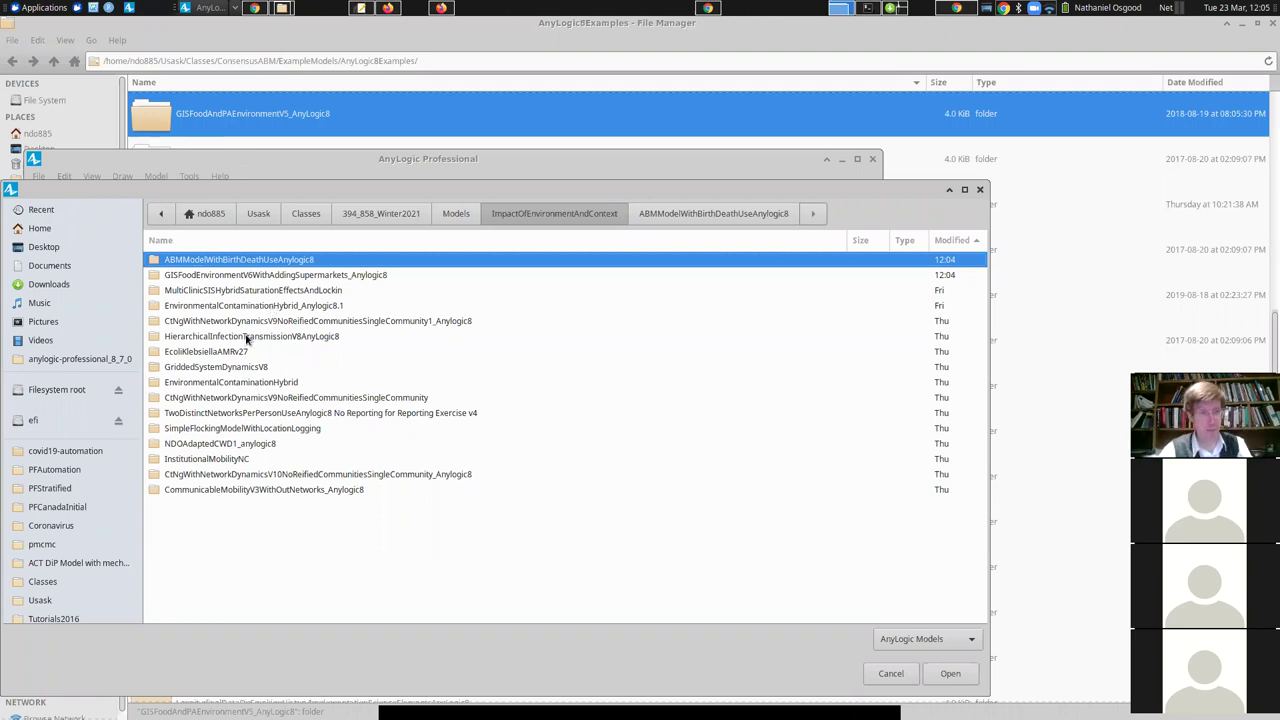
{"action": "double_click", "coordinate": [247, 337]}
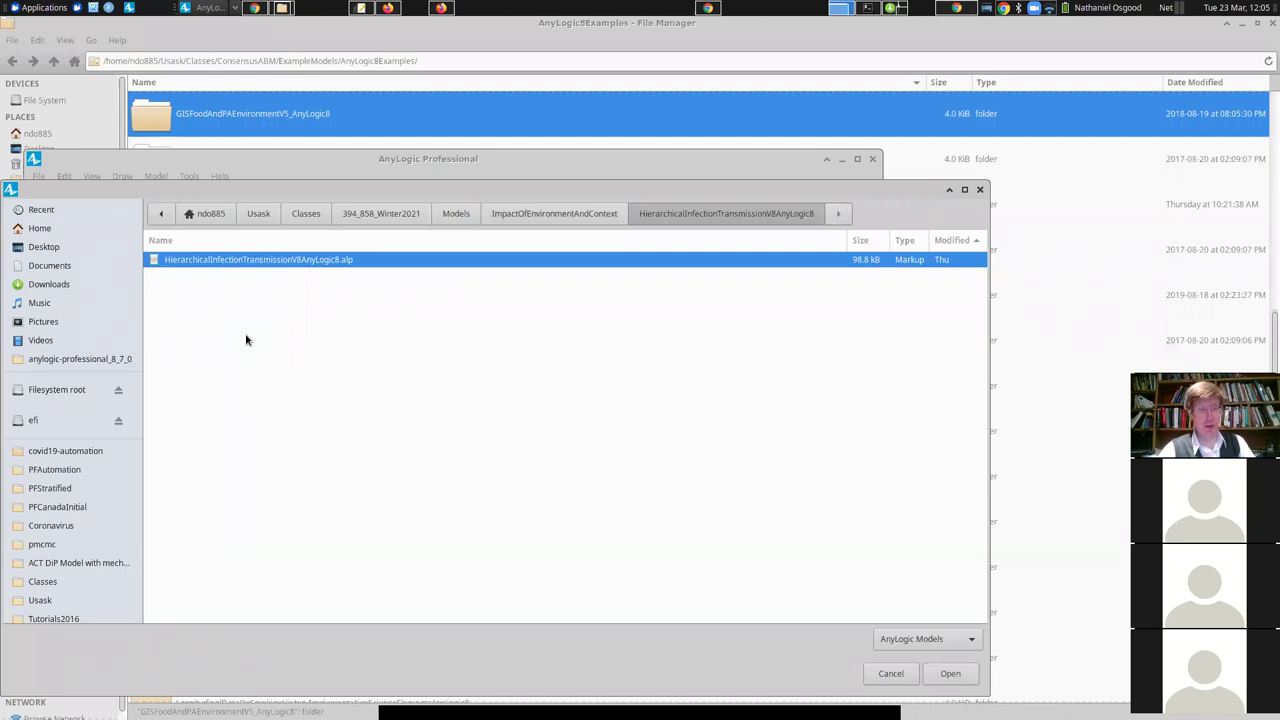
{"action": "key", "text": "Return"}
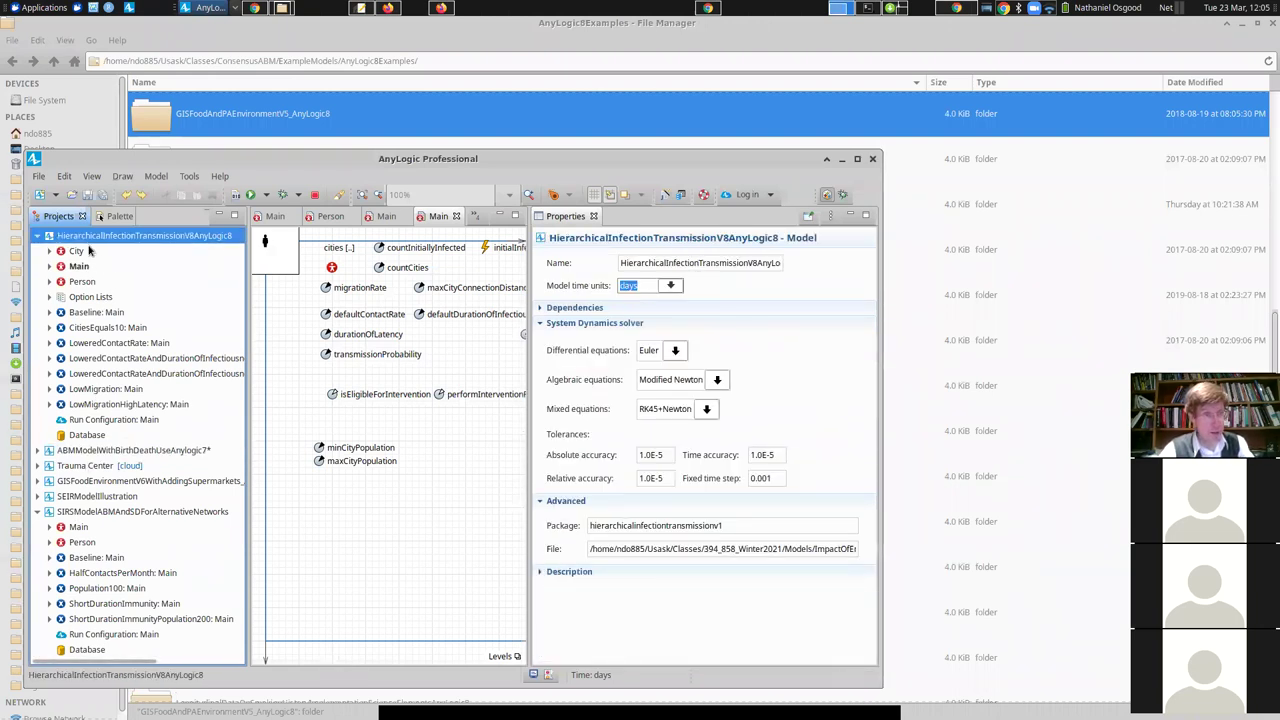
- Maximize the AnyLogic window and open the Person agent's statechart diagram
{"action": "left_click", "coordinate": [72, 281]}
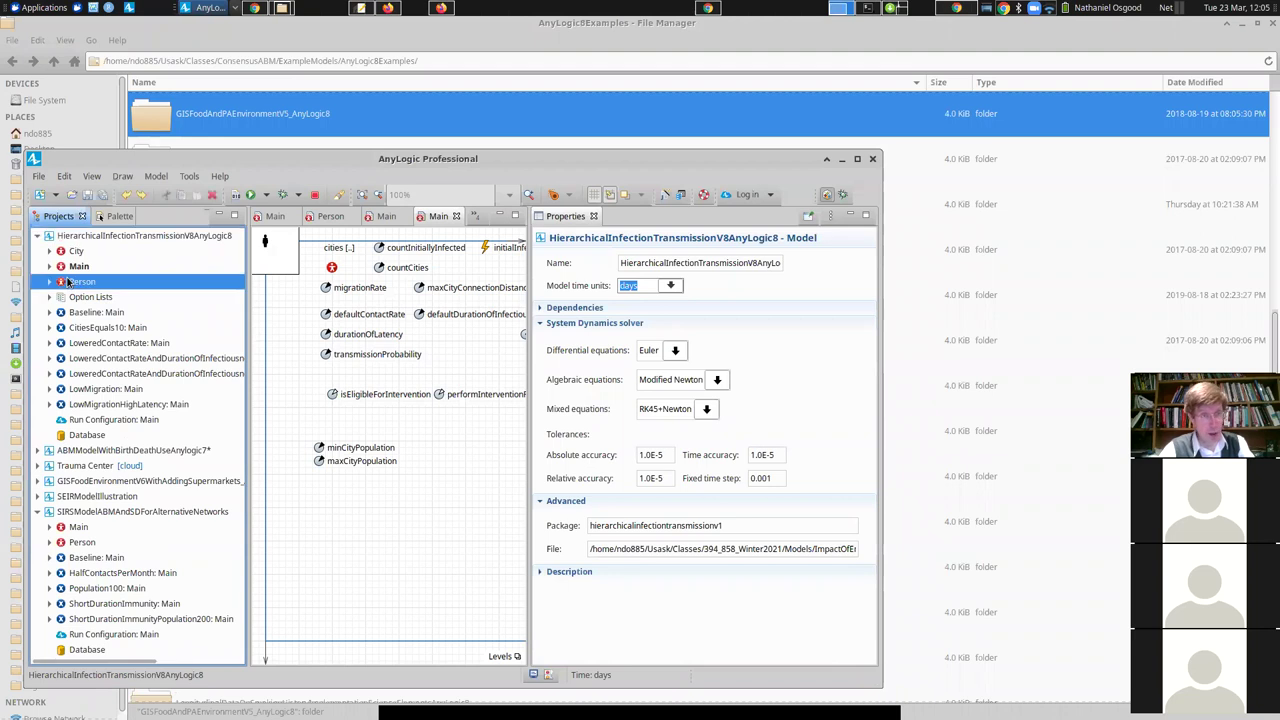
{"action": "double_click", "coordinate": [430, 158]}
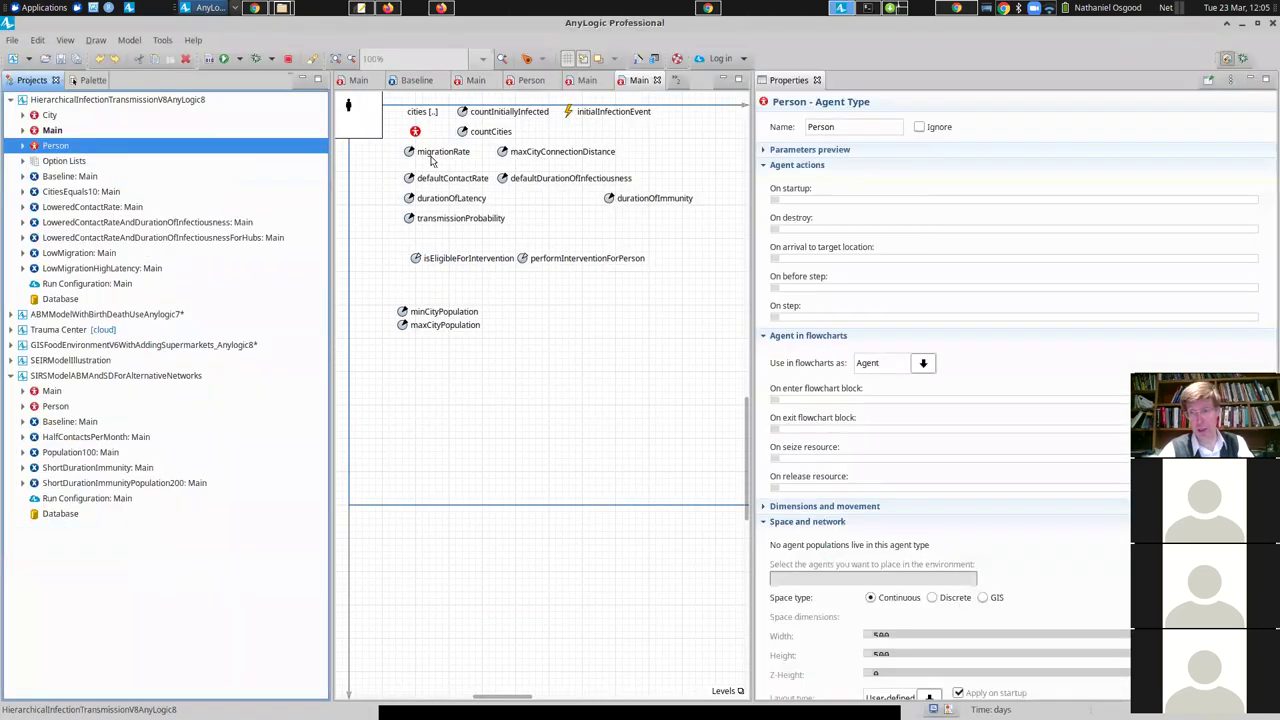
{"action": "left_click", "coordinate": [432, 162]}
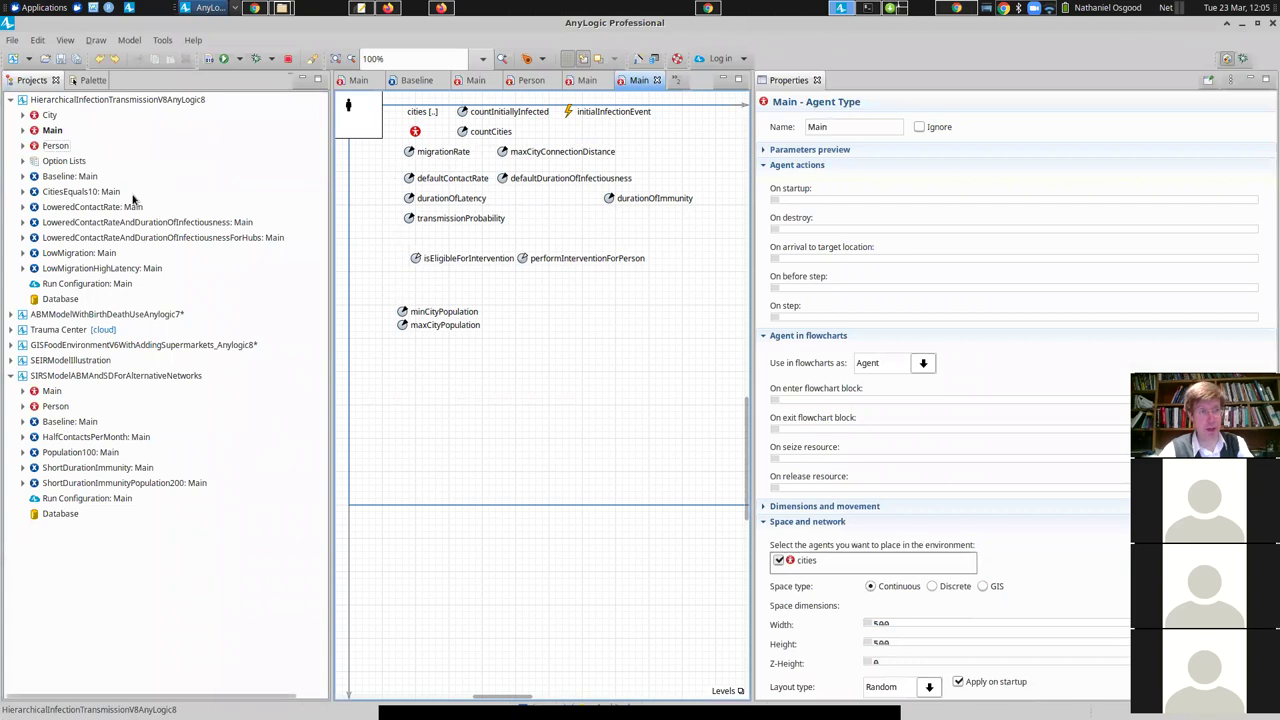
{"action": "left_click", "coordinate": [55, 146]}
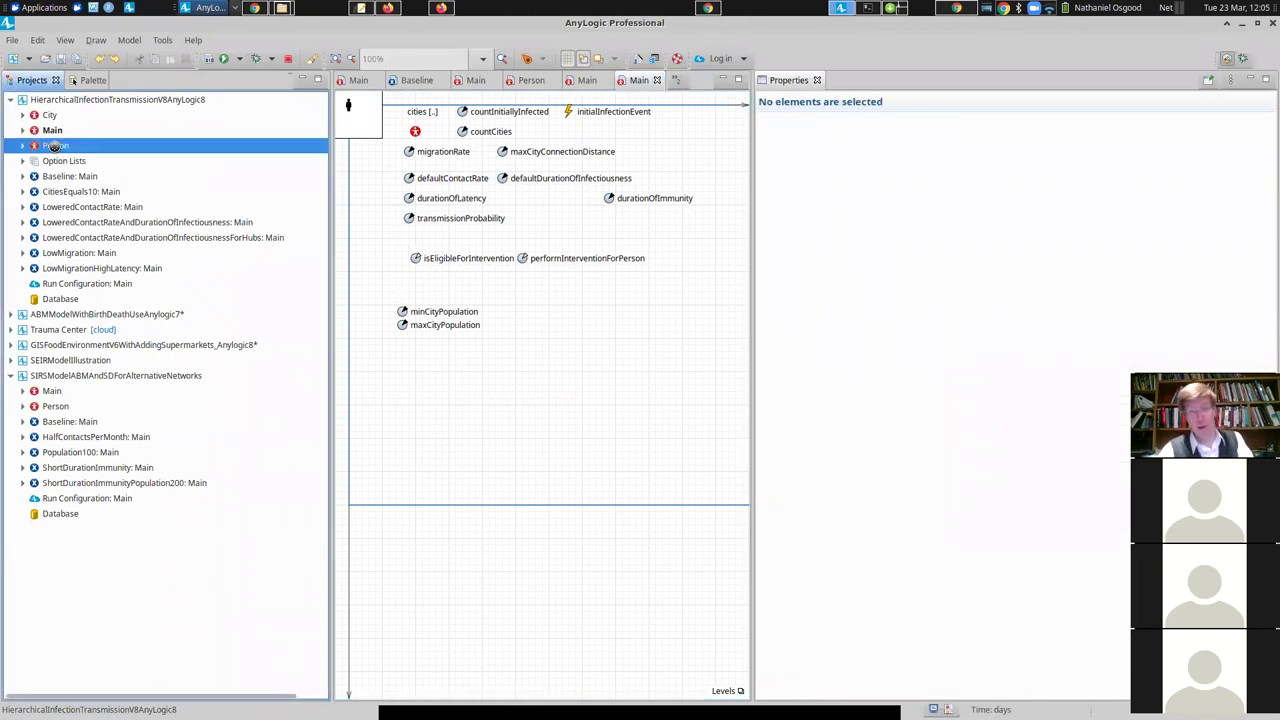
{"action": "double_click", "coordinate": [55, 146]}
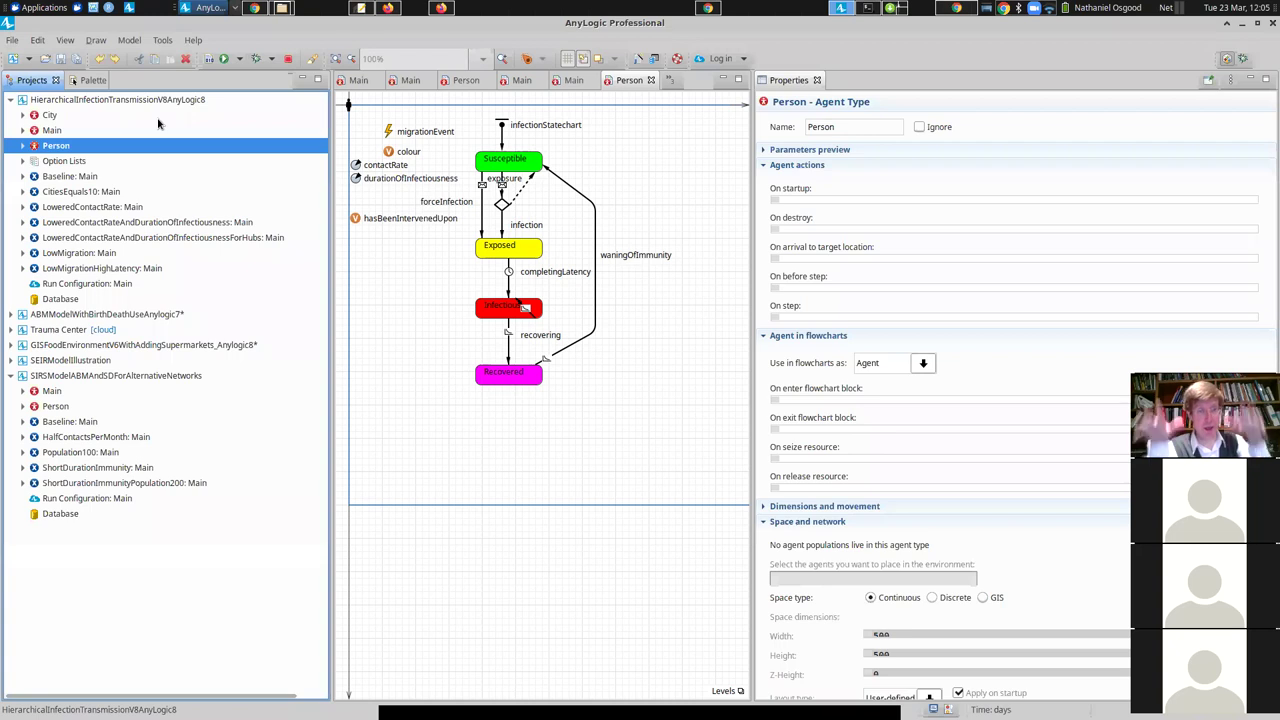
- Open the City agent's diagram and scroll up to its population and connections
{"action": "left_click", "coordinate": [49, 116]}
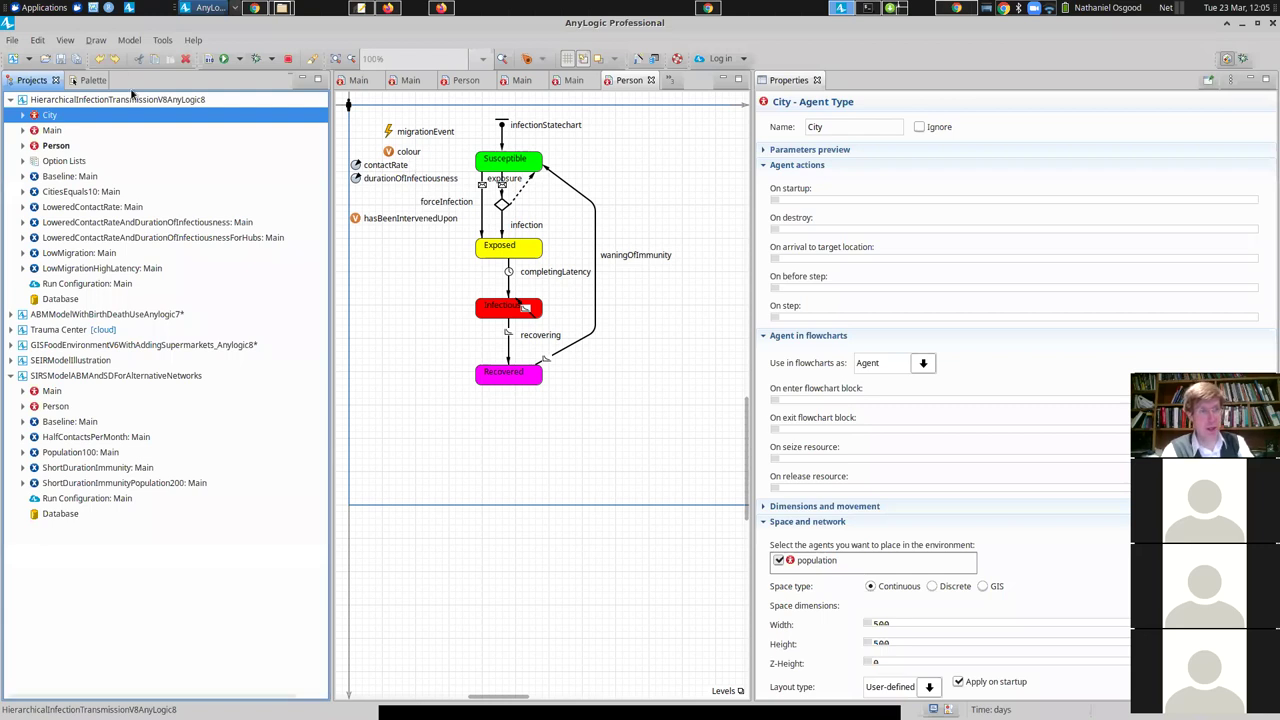
{"action": "double_click", "coordinate": [143, 119]}
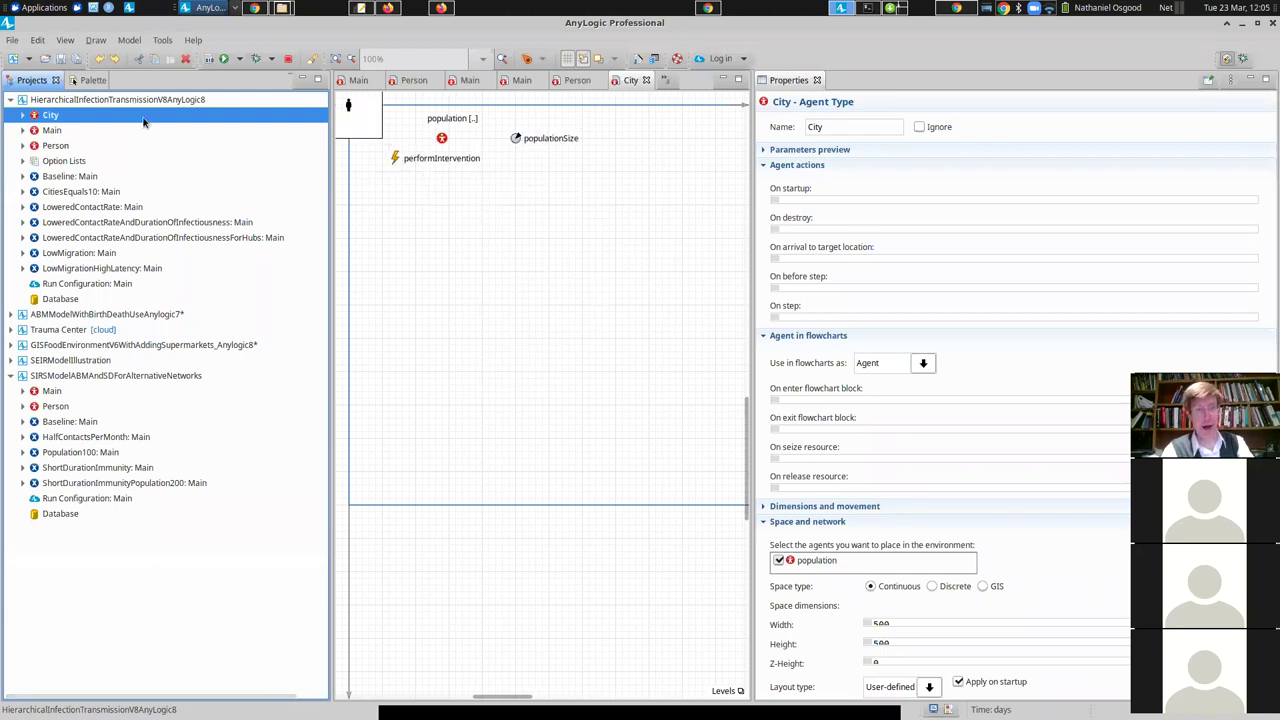
{"action": "scroll", "coordinate": [340, 150], "scroll_direction": "up", "scroll_amount": 3}
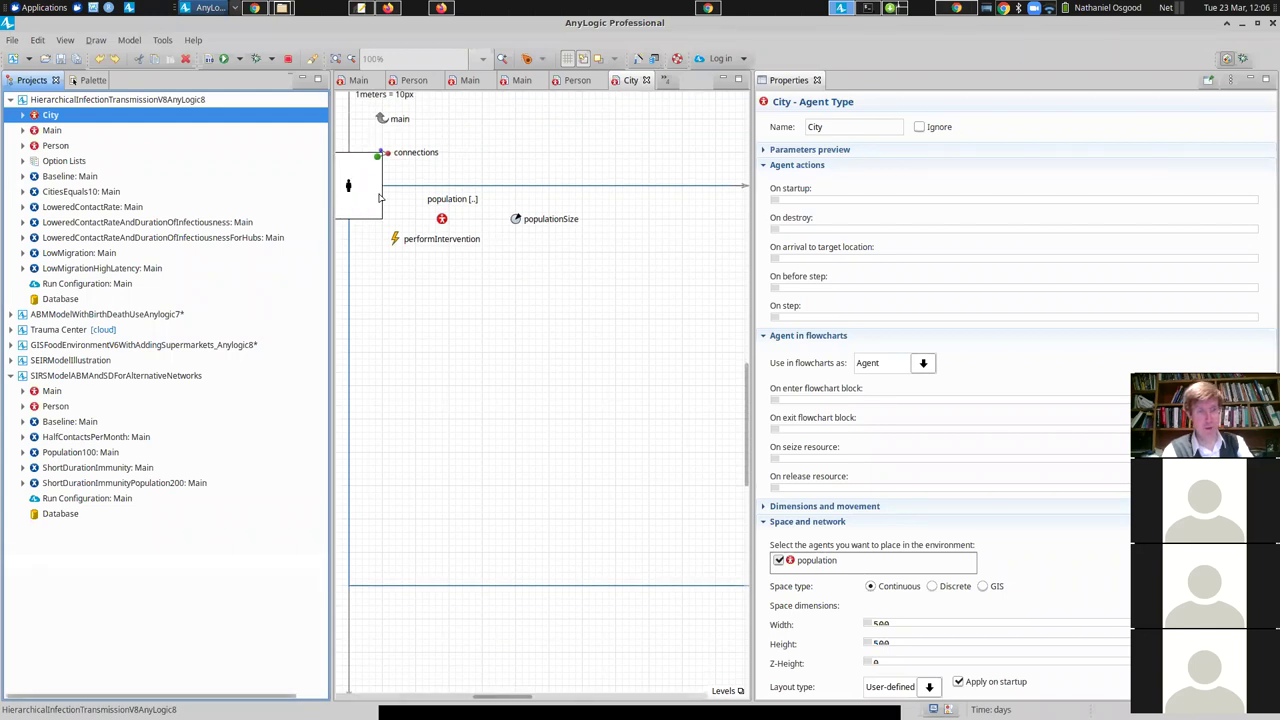
{"action": "left_click", "coordinate": [45, 148]}
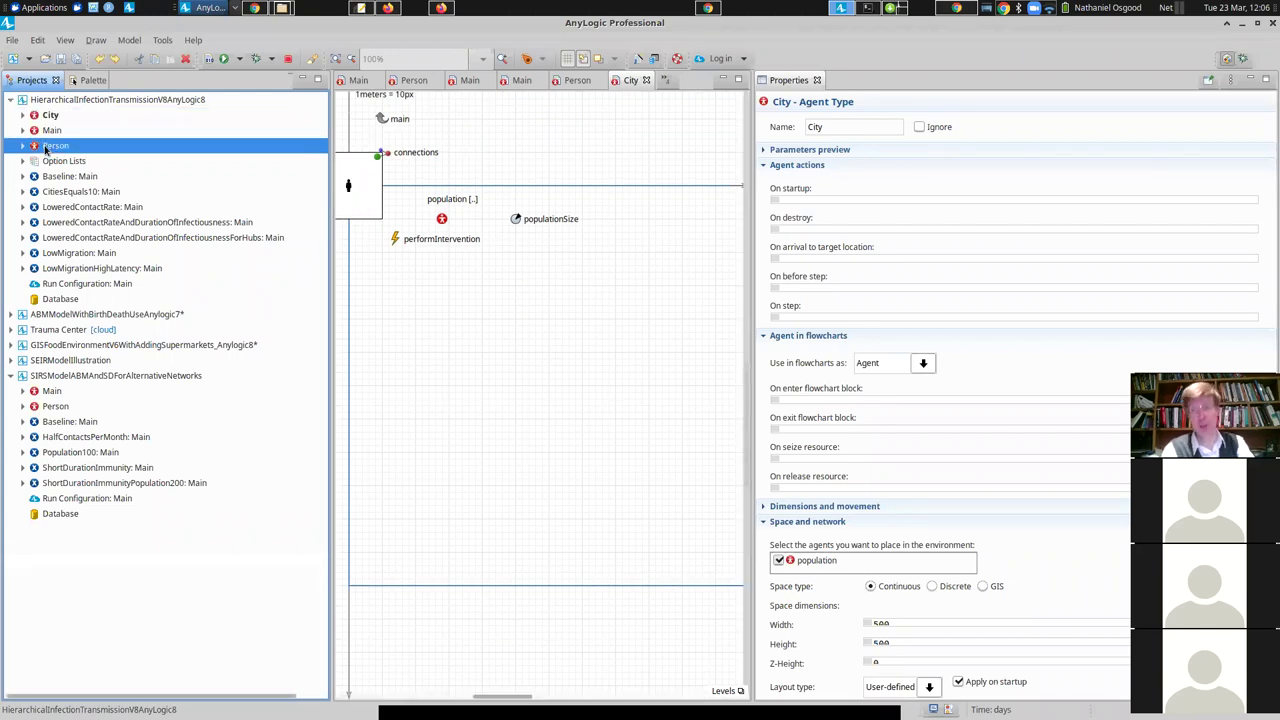
- Return to the Person statechart and select waningOfImmunity, with rate 1.0 / main.durationOfImmunity per day
{"action": "double_click", "coordinate": [45, 148]}
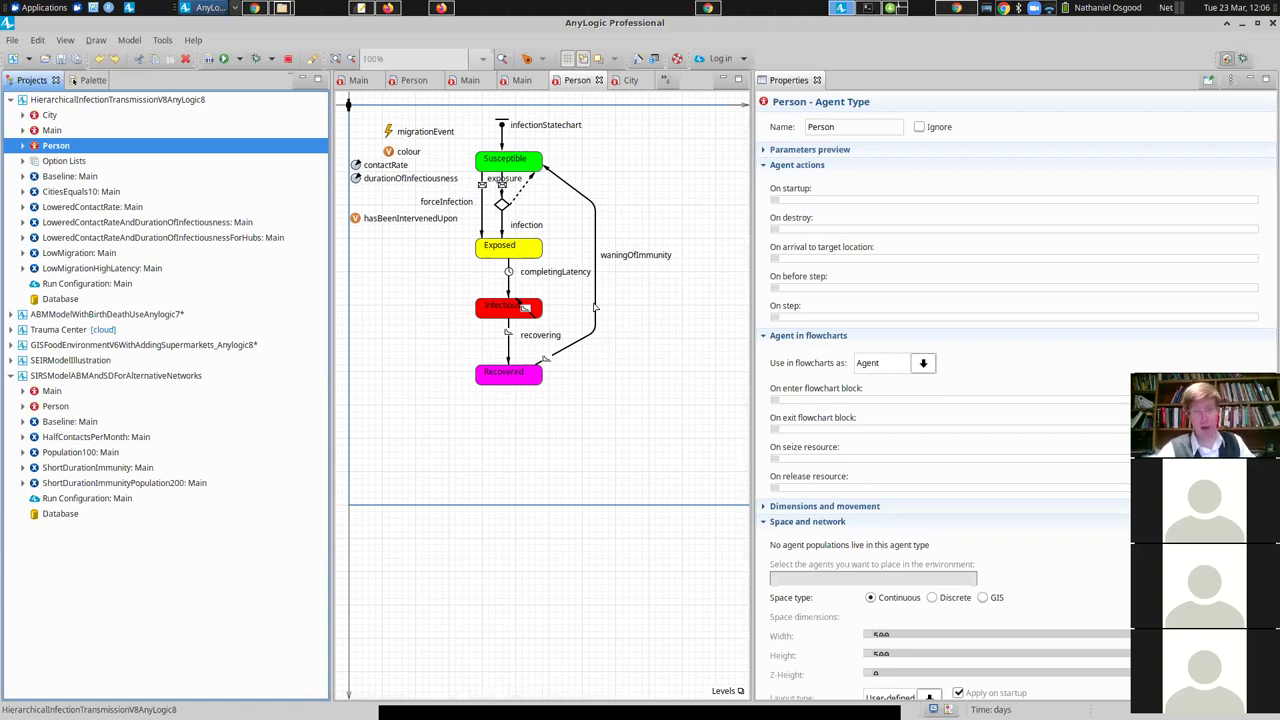
{"action": "left_click", "coordinate": [595, 308]}
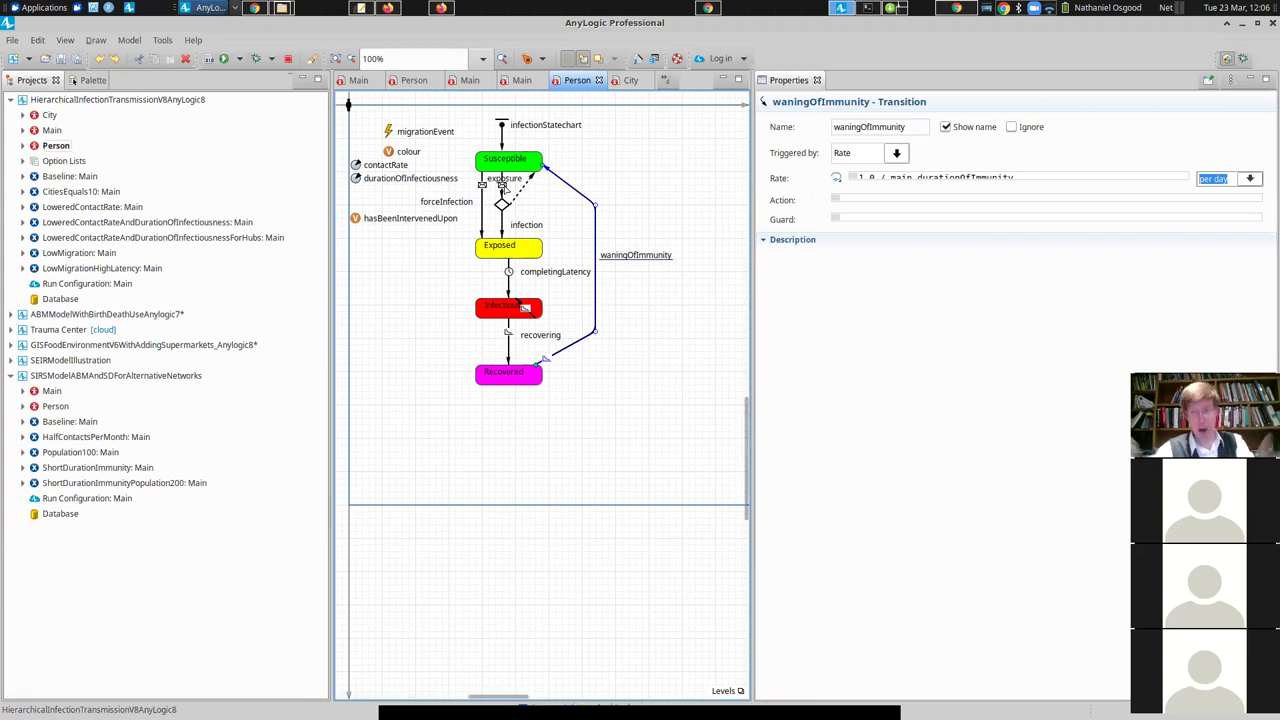
- Review the Person statechart's exposure, infection condition, branch, Susceptible and forceInfection settings
{"action": "left_click", "coordinate": [503, 186]}
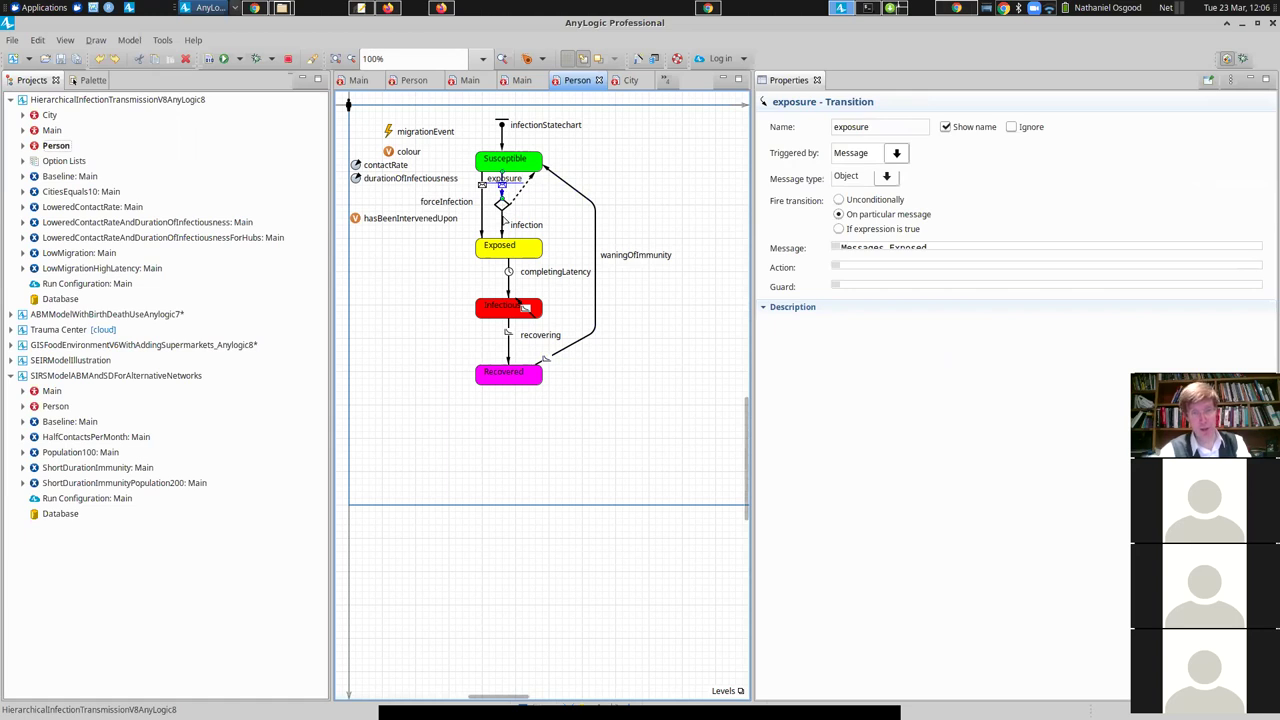
{"action": "left_click", "coordinate": [506, 222]}
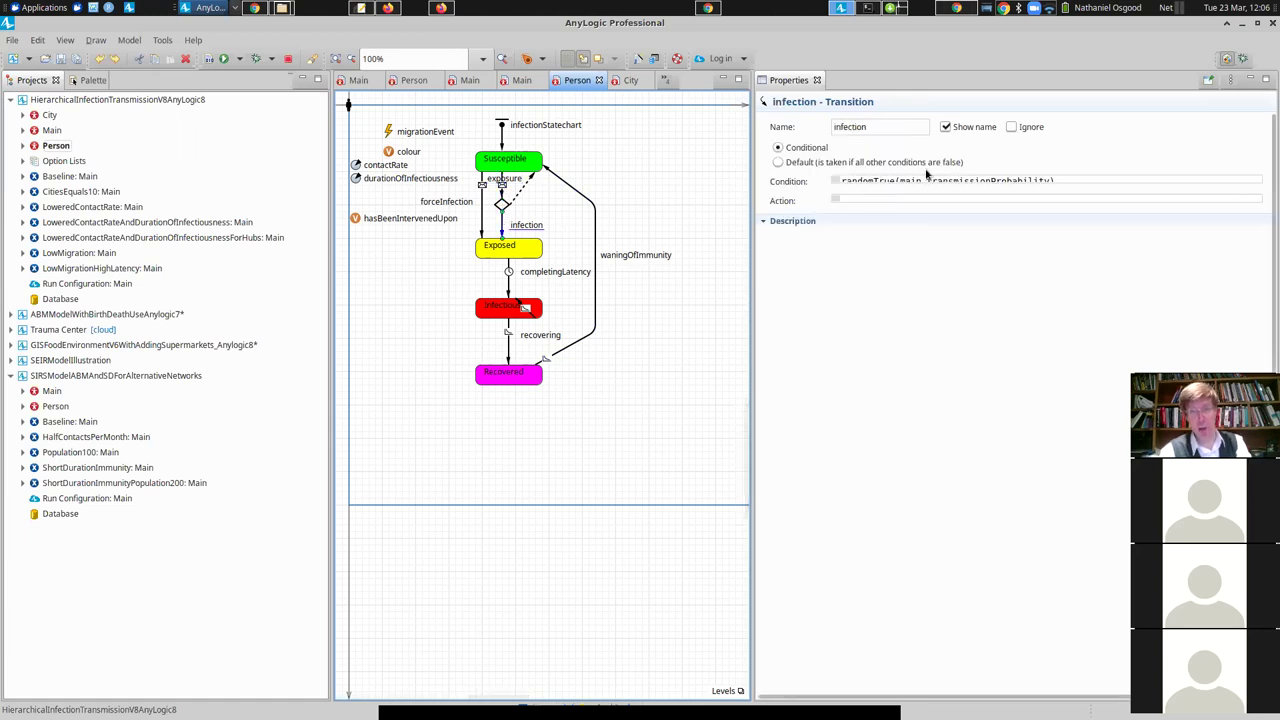
{"action": "left_click", "coordinate": [935, 181]}
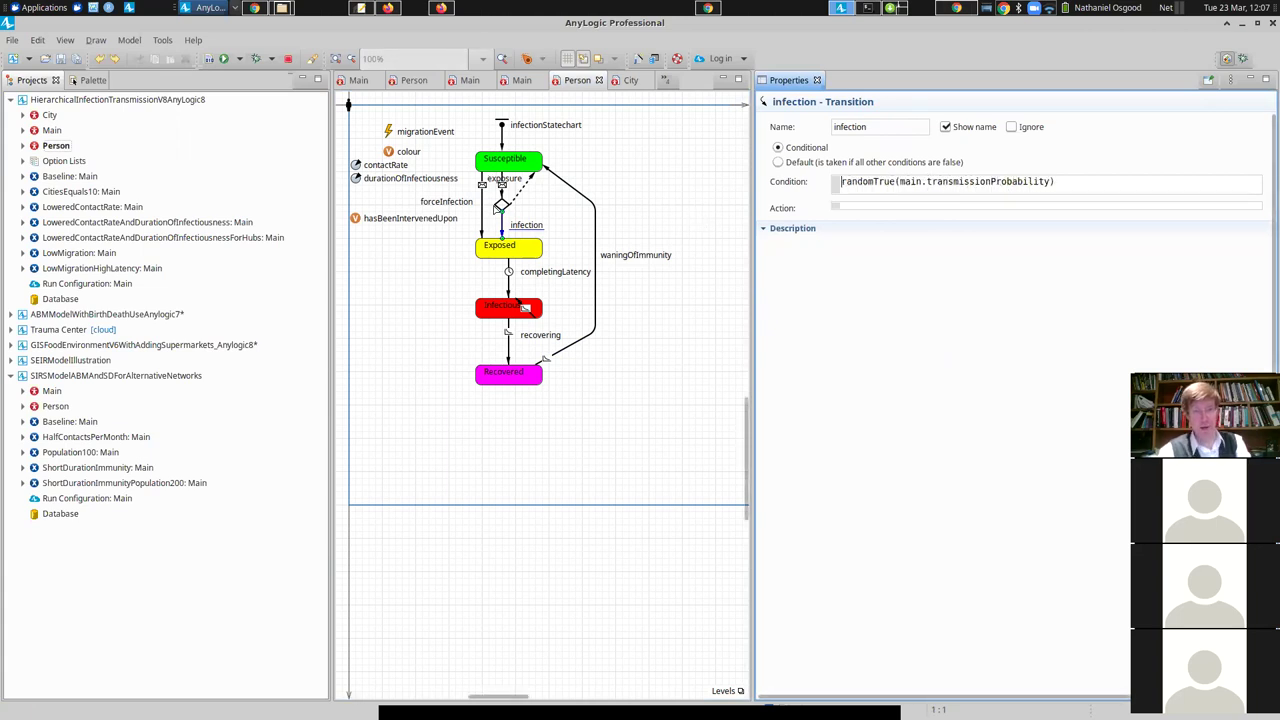
{"action": "left_click", "coordinate": [498, 207]}
{"action": "left_click", "coordinate": [500, 206]}
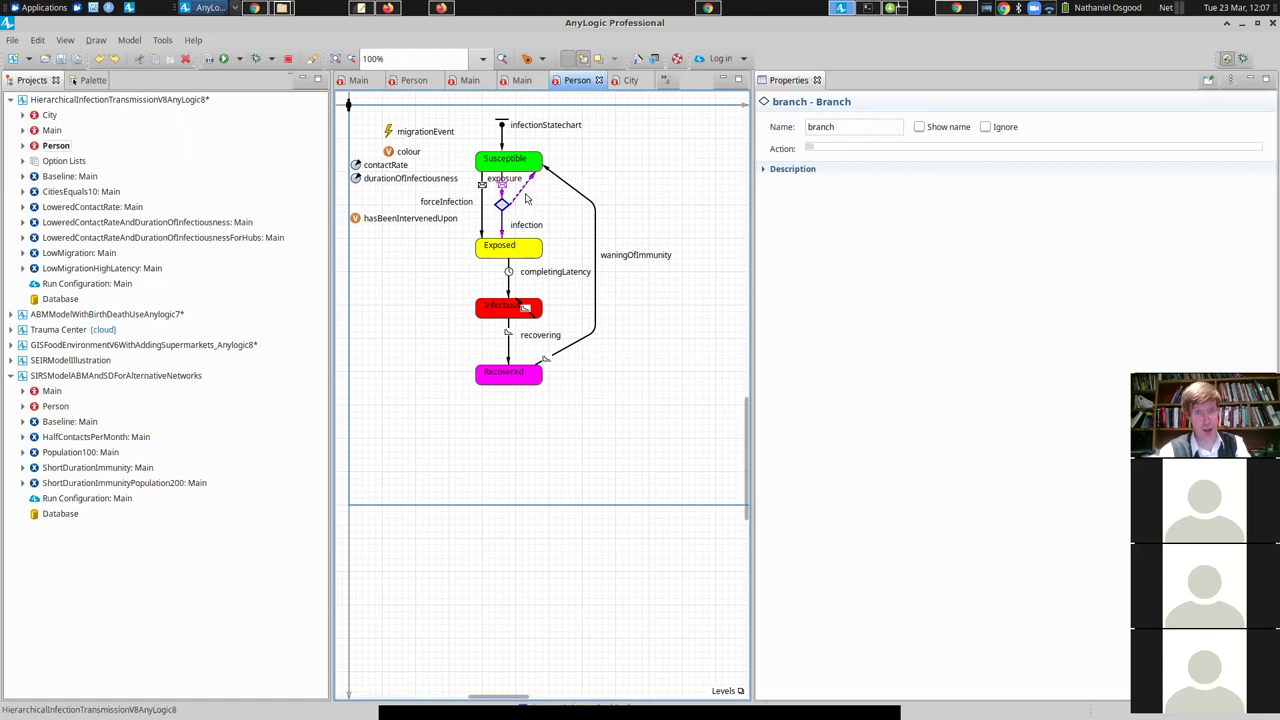
{"action": "left_click", "coordinate": [522, 185]}
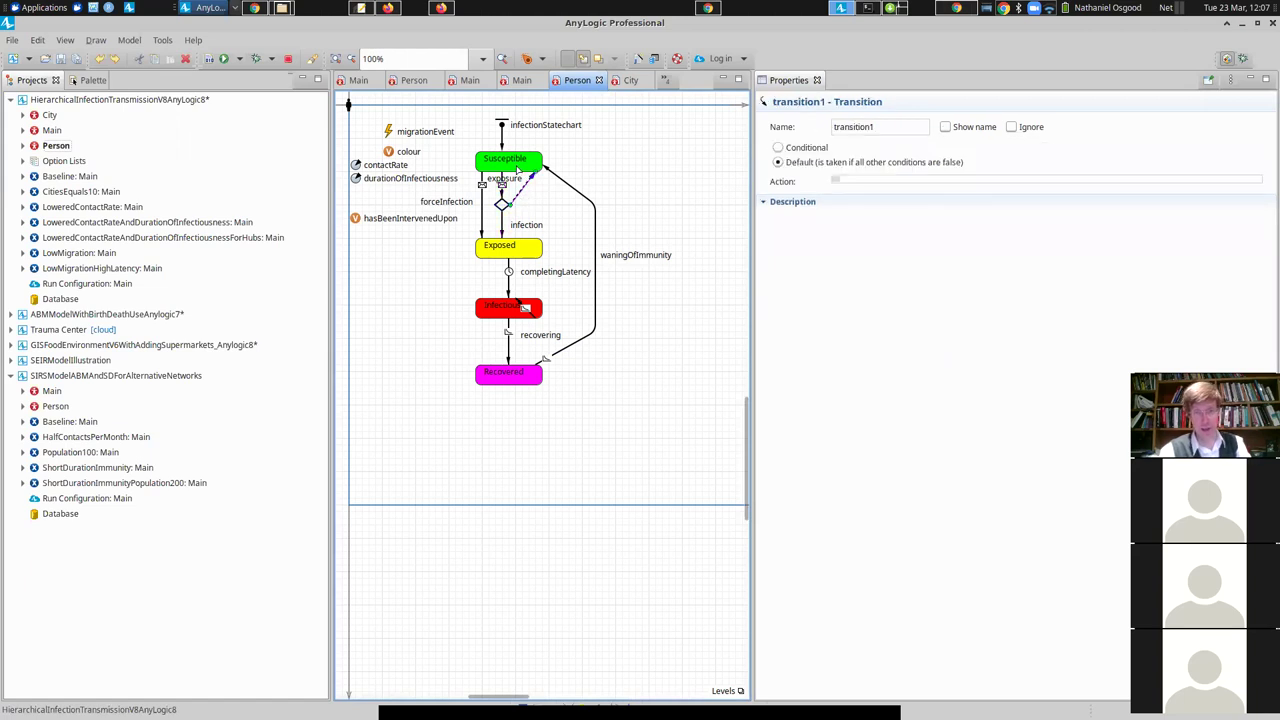
{"action": "left_click", "coordinate": [519, 166]}
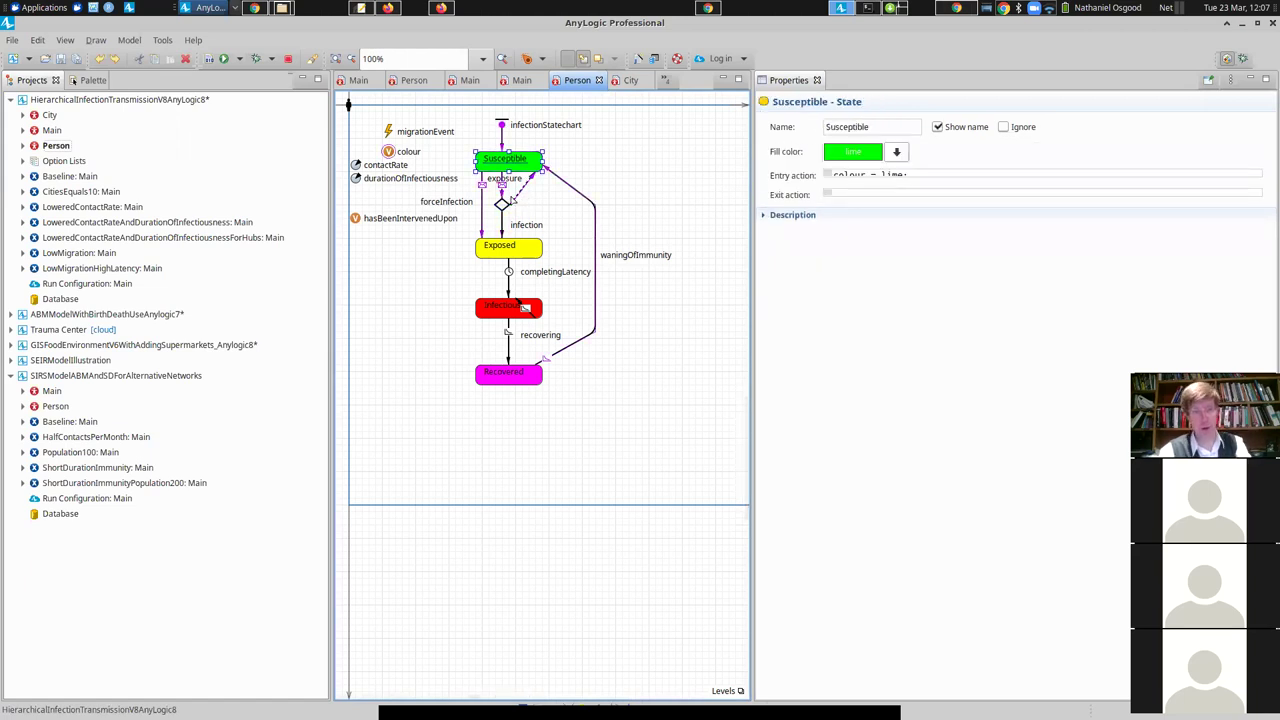
{"action": "left_click", "coordinate": [483, 229]}
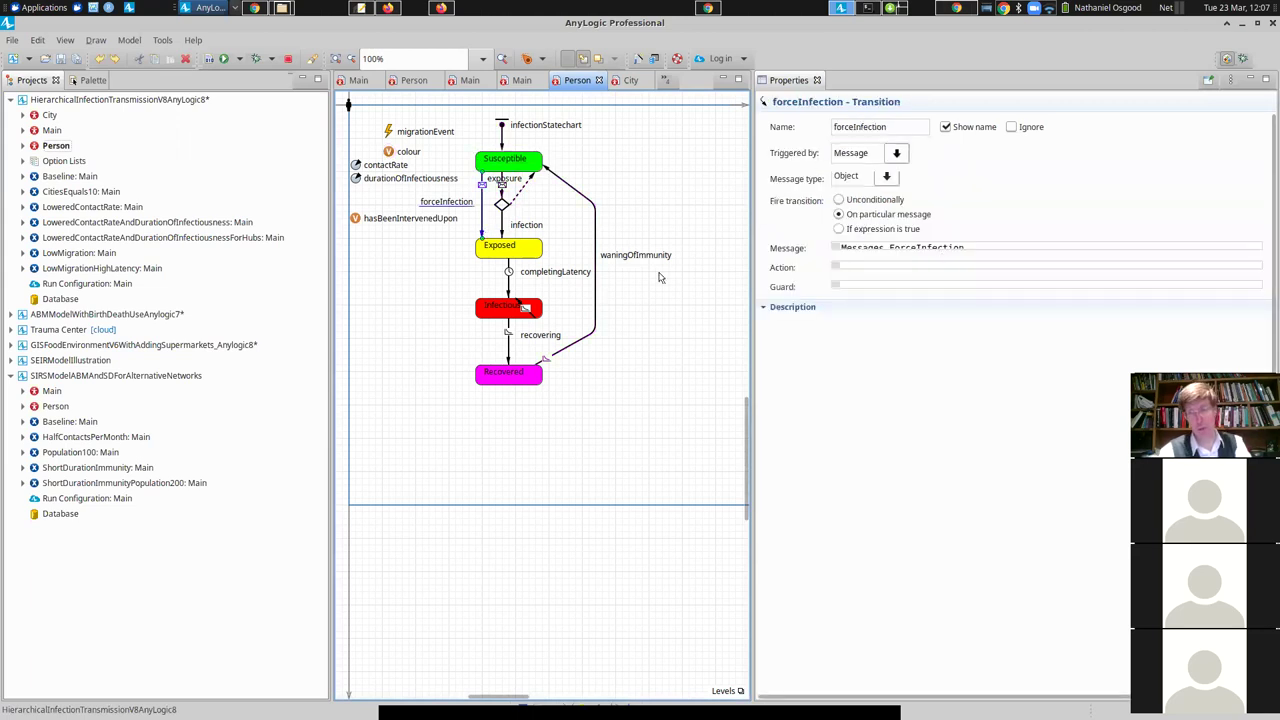
- Run the Baseline: Main experiment from its right-click menu in the Projects tree
{"action": "left_click", "coordinate": [52, 180]}
{"action": "right_click", "coordinate": [52, 180]}
{"action": "left_click", "coordinate": [80, 375]}
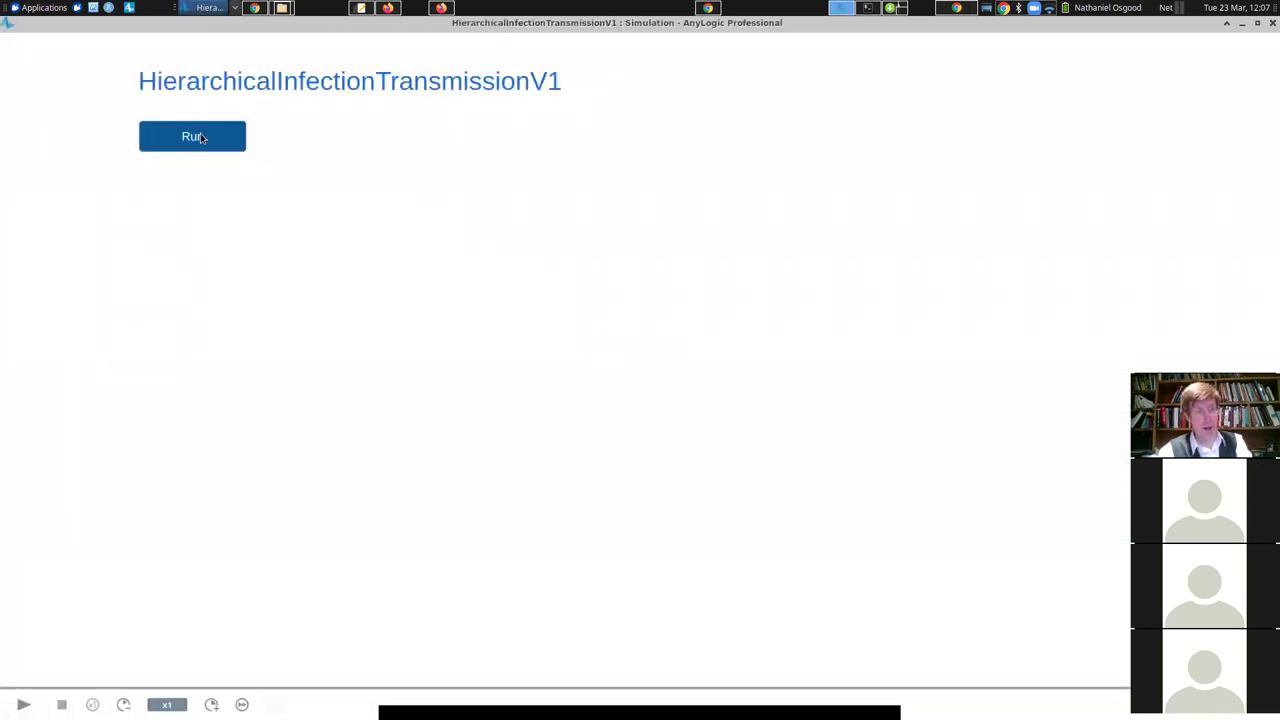
- Run the five-city Baseline simulation, pan to watch infection spread, then return to the editor
{"action": "left_click", "coordinate": [200, 136]}
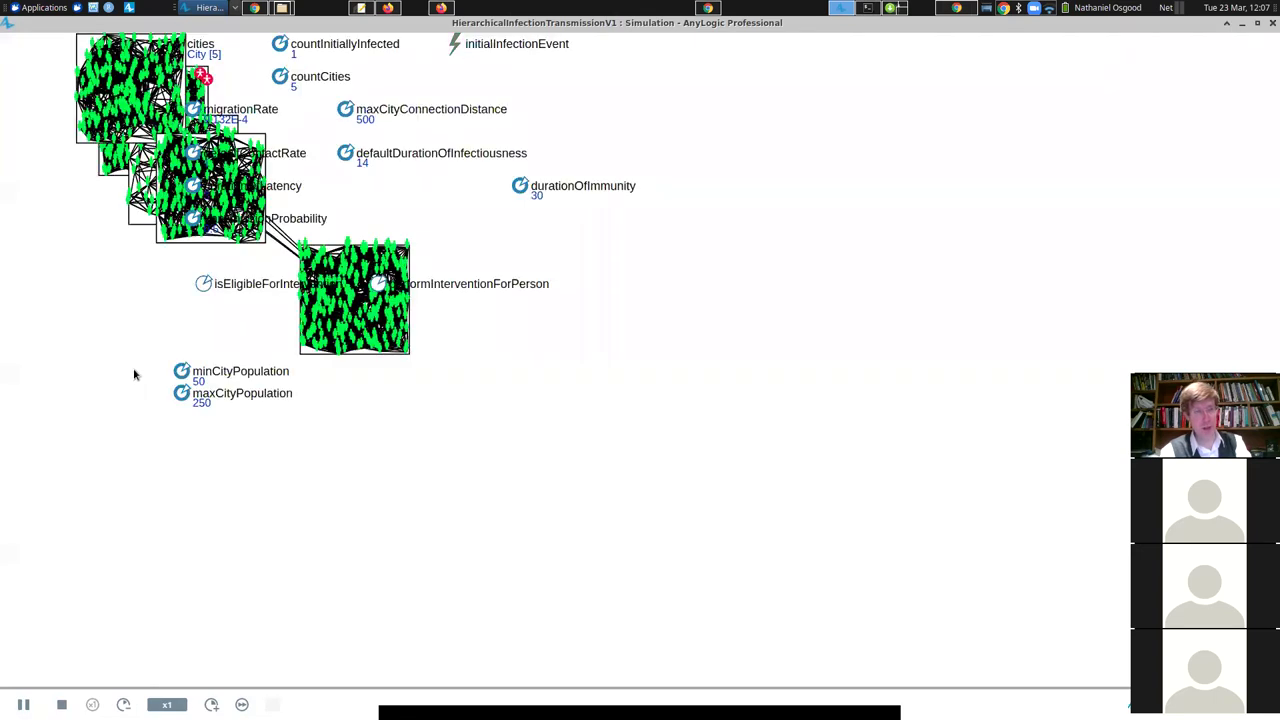
{"action": "left_click_drag", "start_coordinate": [140, 351], "coordinate": [183, 506]}
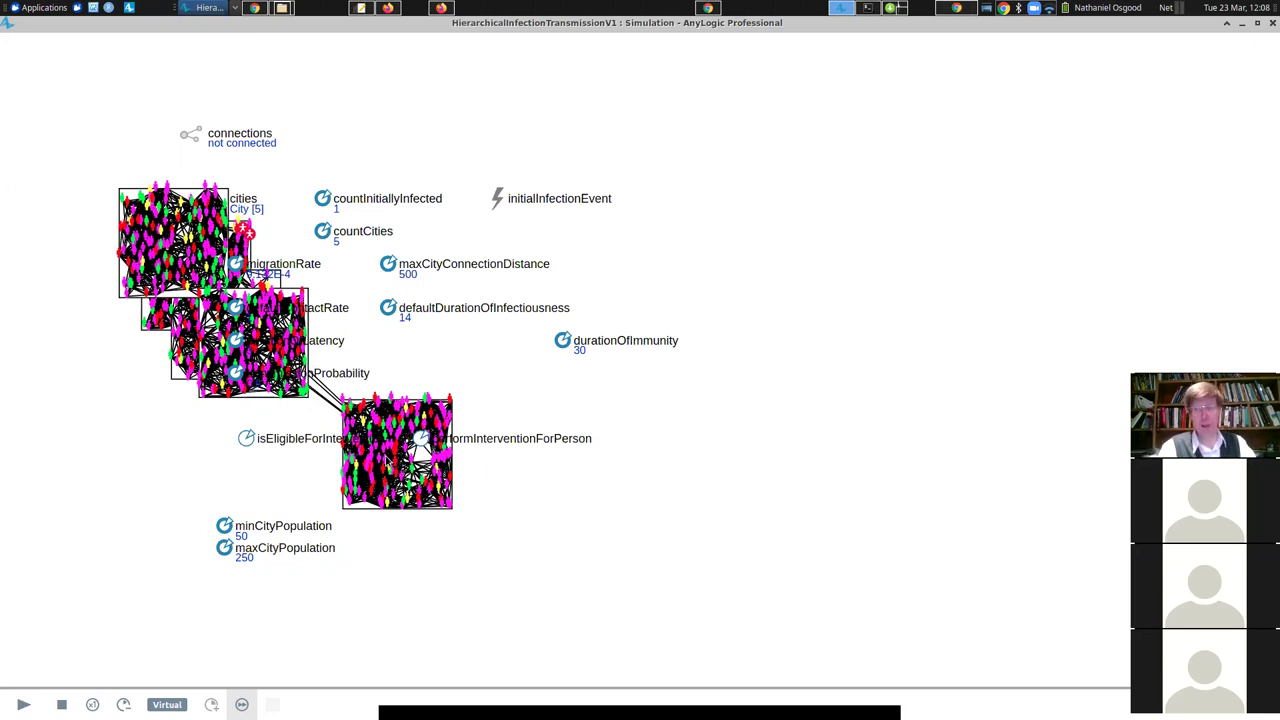
{"action": "key", "text": "alt+Tab"}
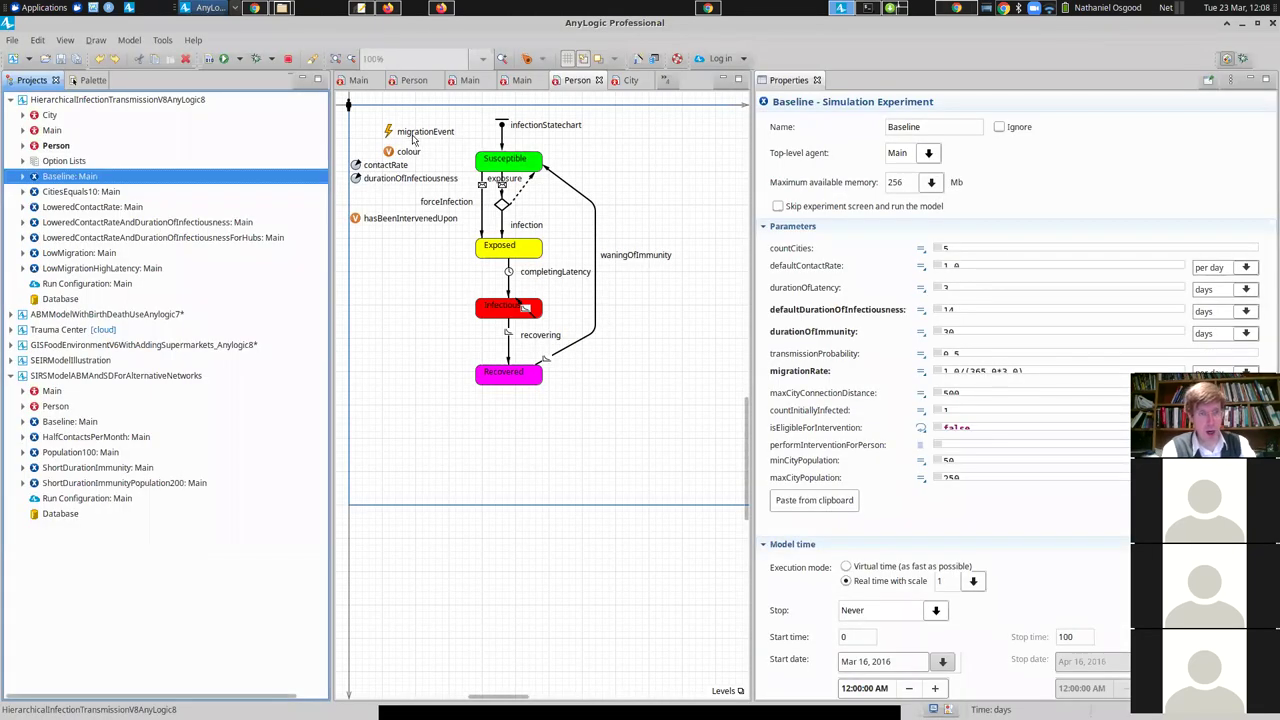
- Open the City diagram and inspect its population of Person agents
{"action": "left_click", "coordinate": [45, 116]}
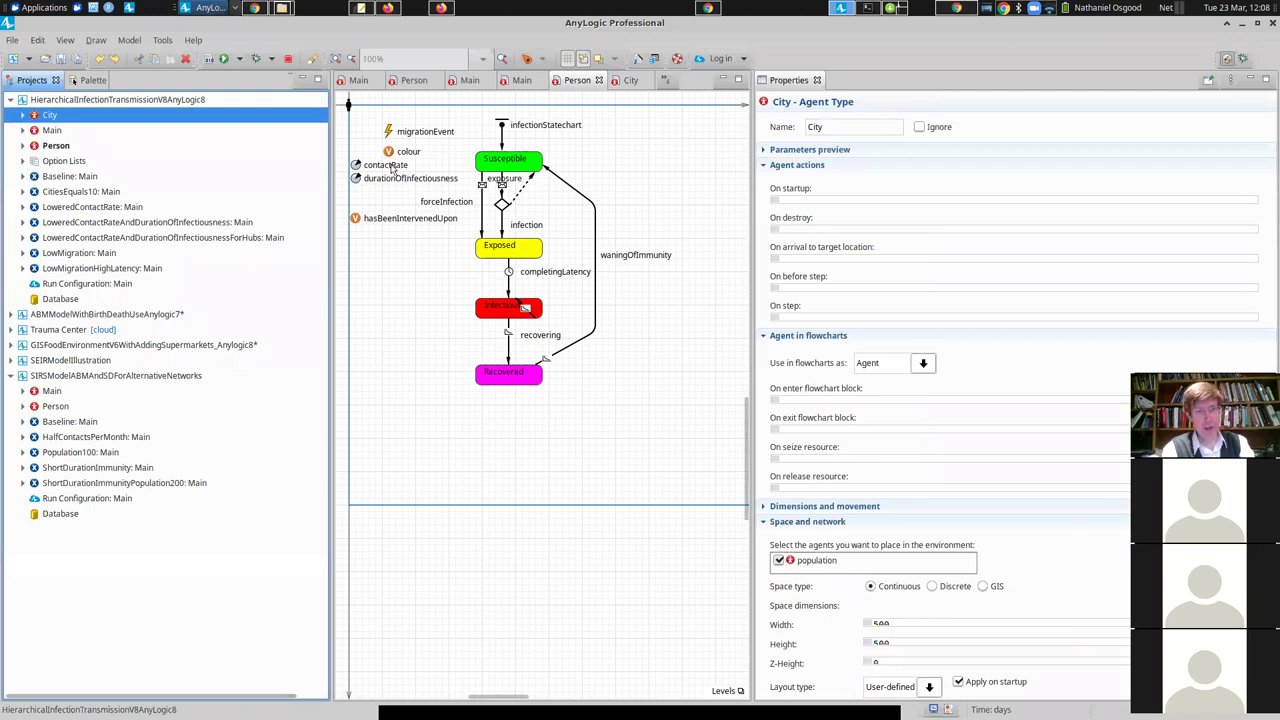
{"action": "double_click", "coordinate": [220, 115]}
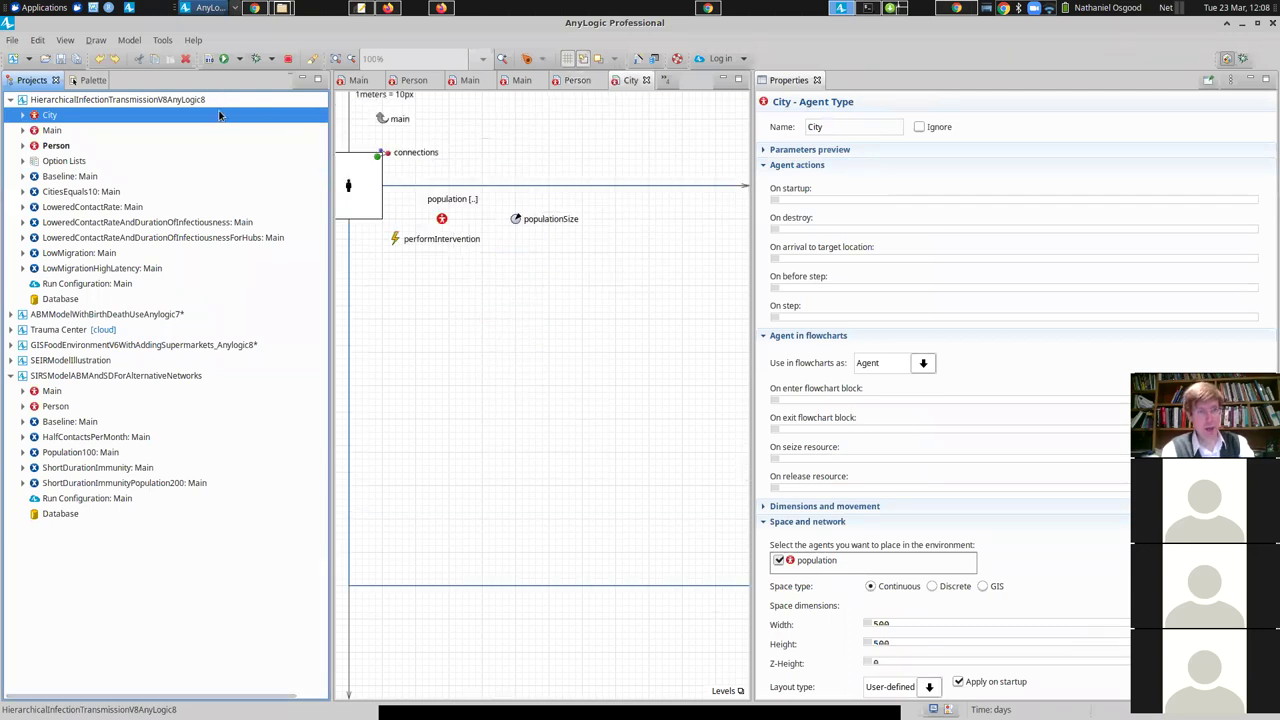
{"action": "left_click", "coordinate": [442, 220]}
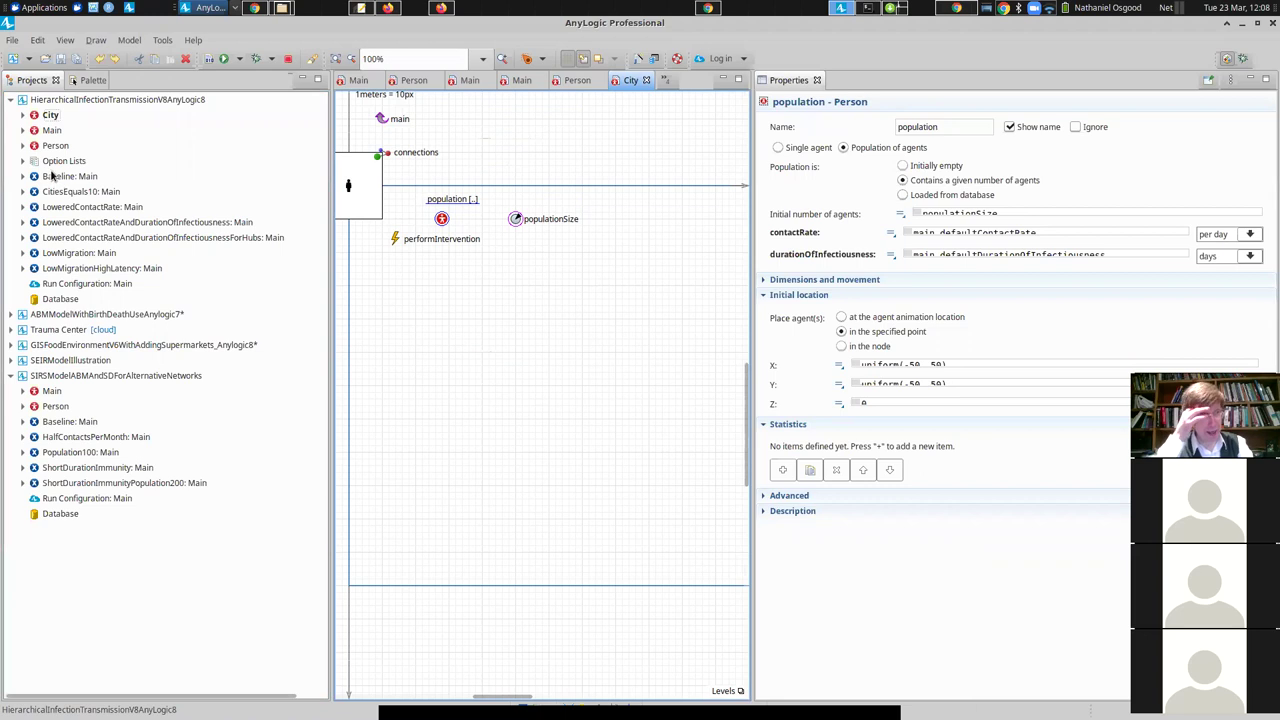
- Open Main, then Person, and show the properties of Person's city link to City
{"action": "double_click", "coordinate": [52, 130]}
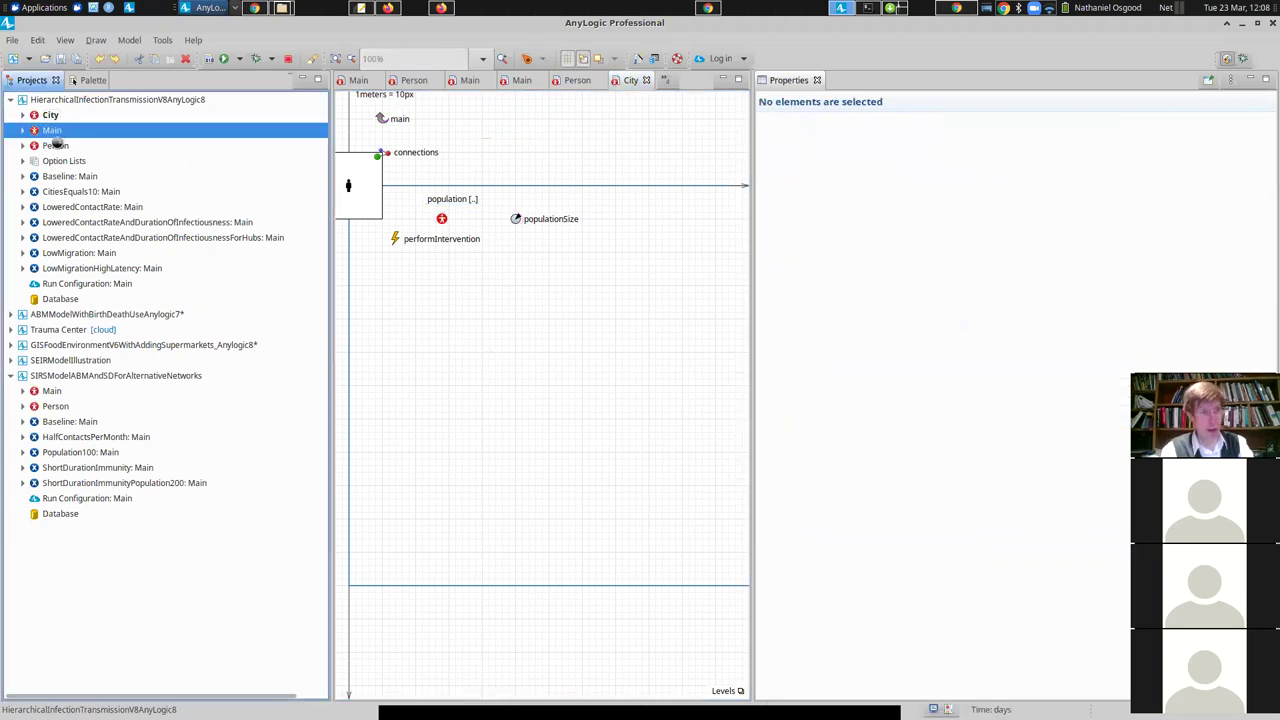
{"action": "left_click", "coordinate": [56, 146]}
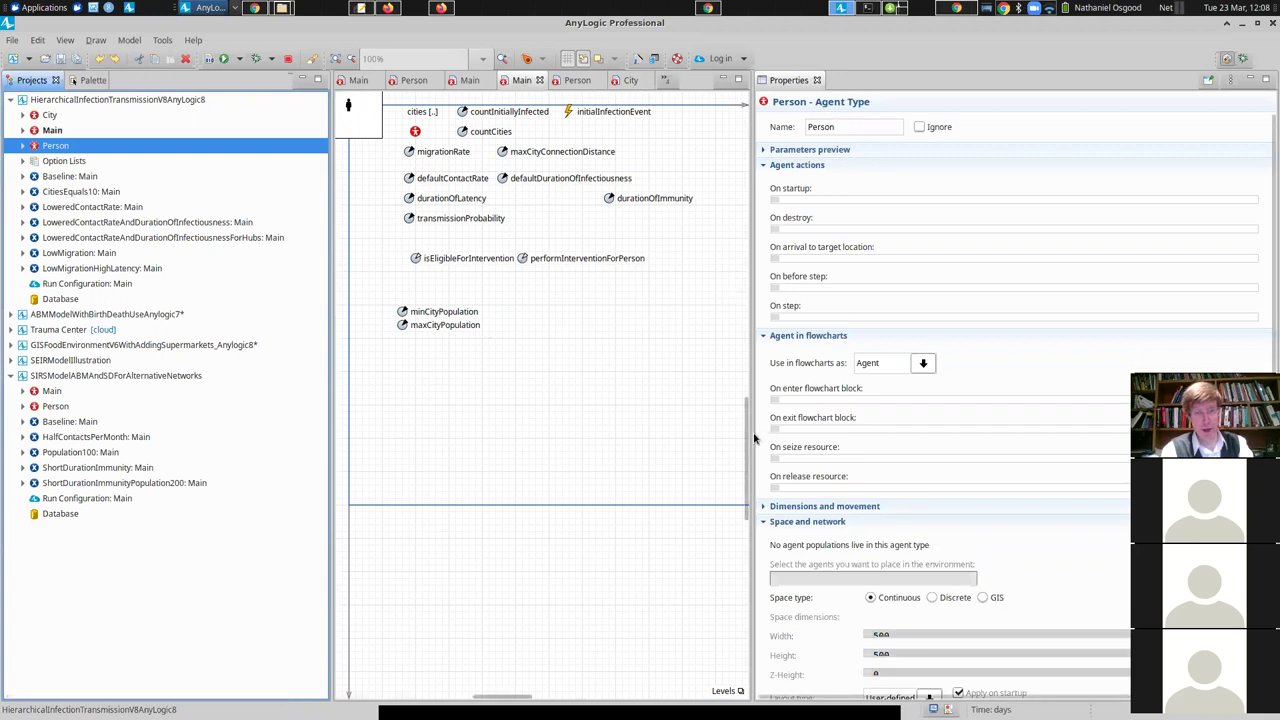
{"action": "scroll", "coordinate": [749, 400], "scroll_direction": "up", "scroll_amount": 3}
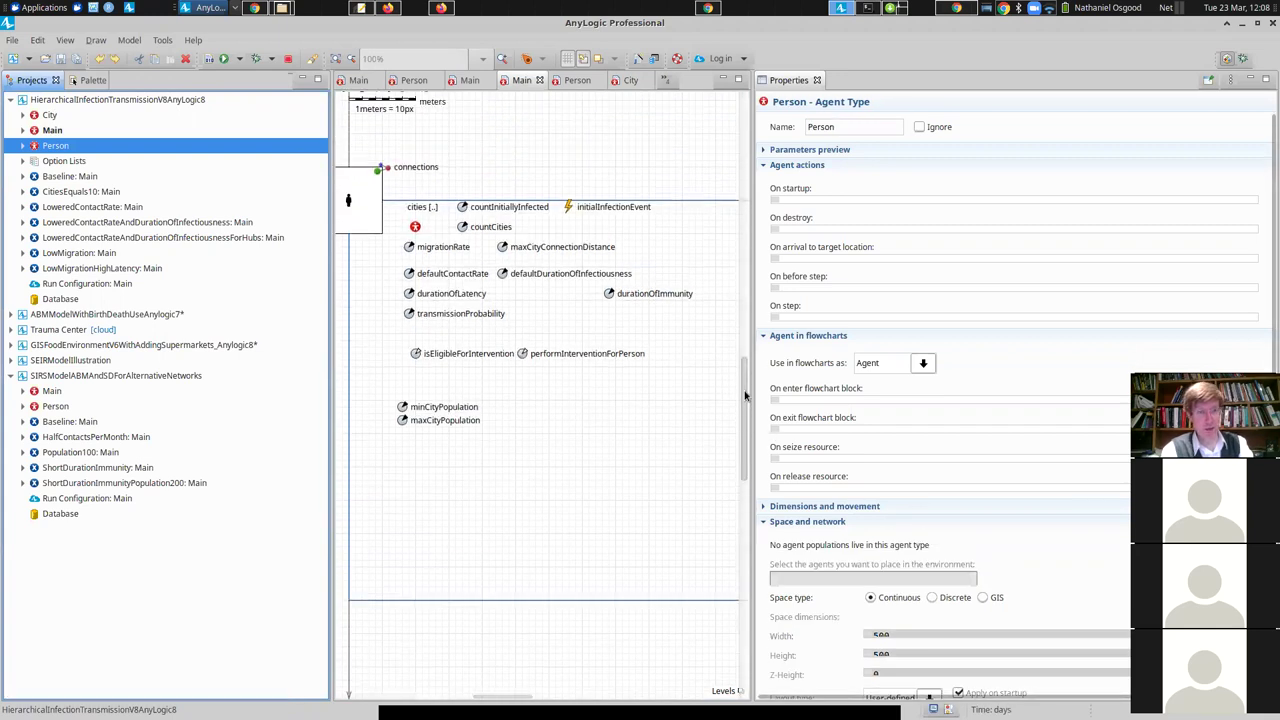
{"action": "double_click", "coordinate": [40, 150]}
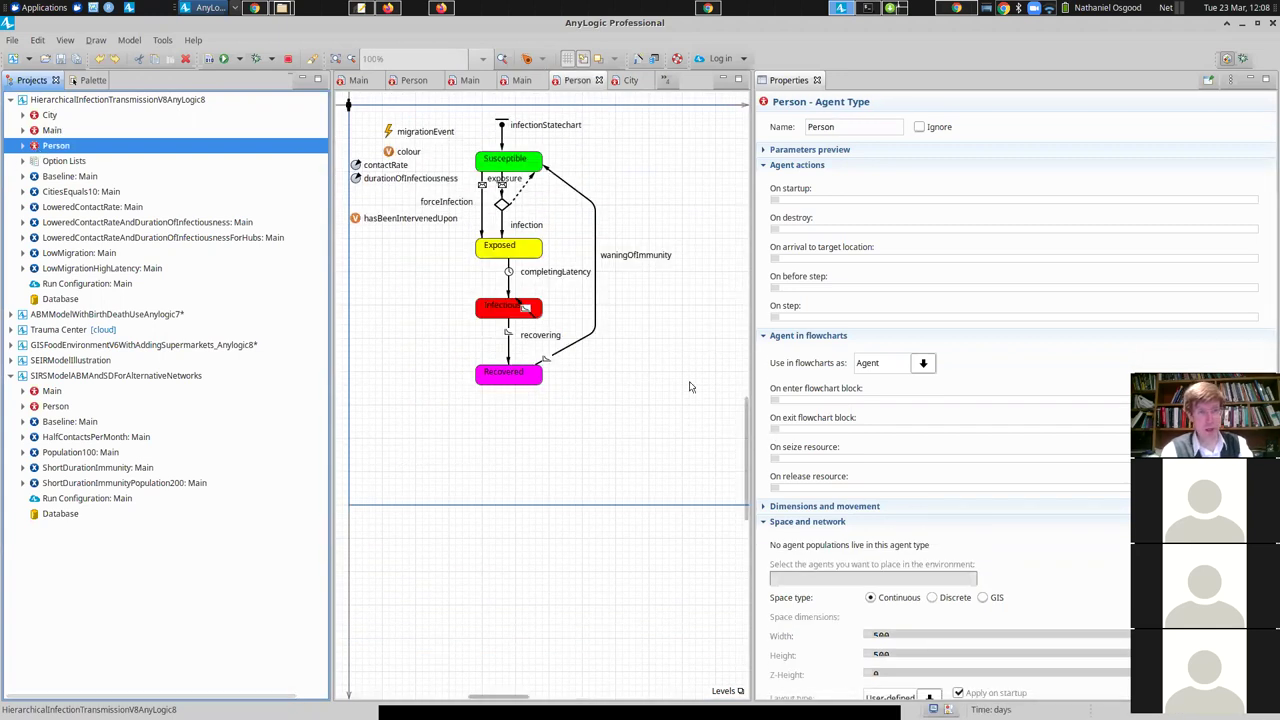
{"action": "scroll", "coordinate": [745, 472], "scroll_direction": "up", "scroll_amount": 3}
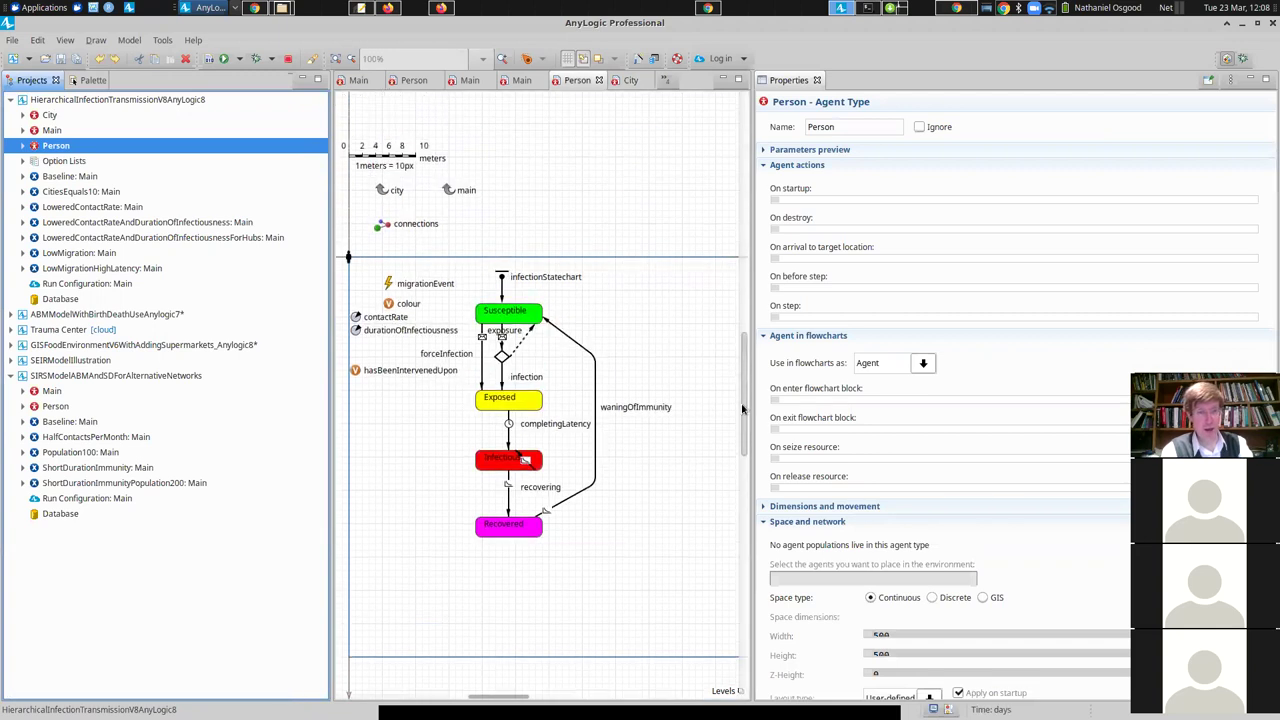
{"action": "left_click", "coordinate": [396, 194]}
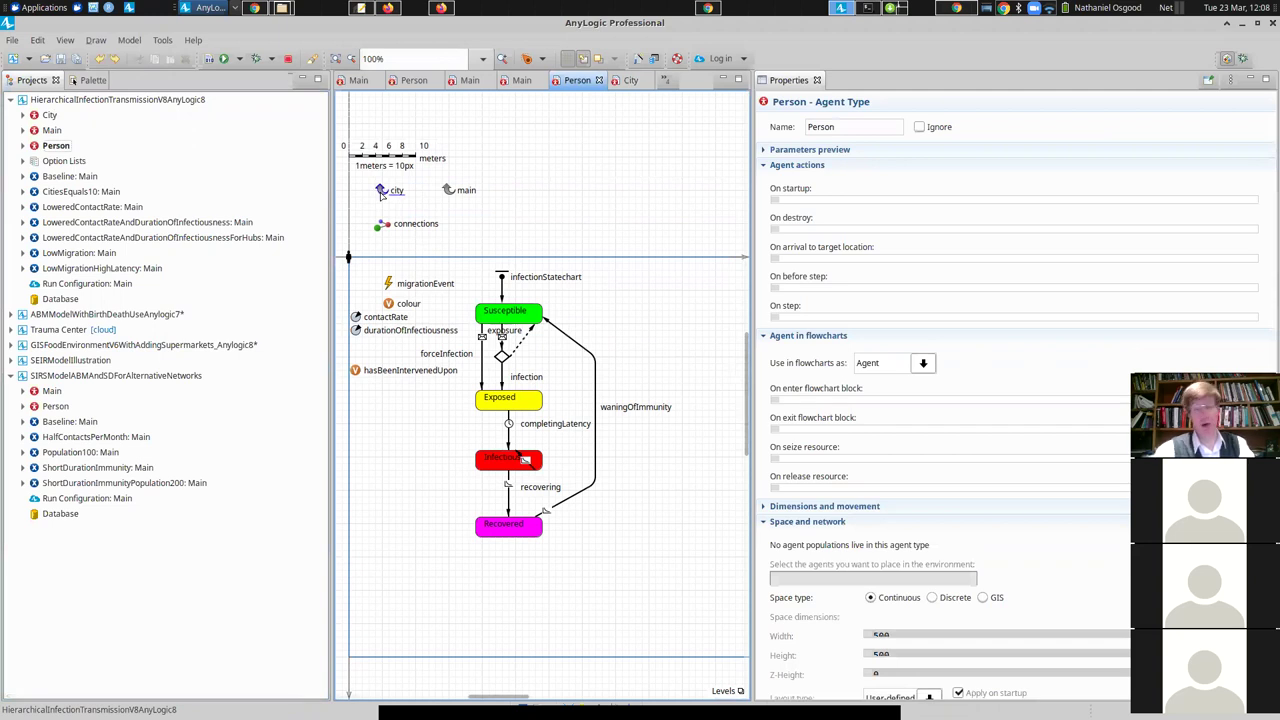
{"action": "left_click", "coordinate": [381, 194]}
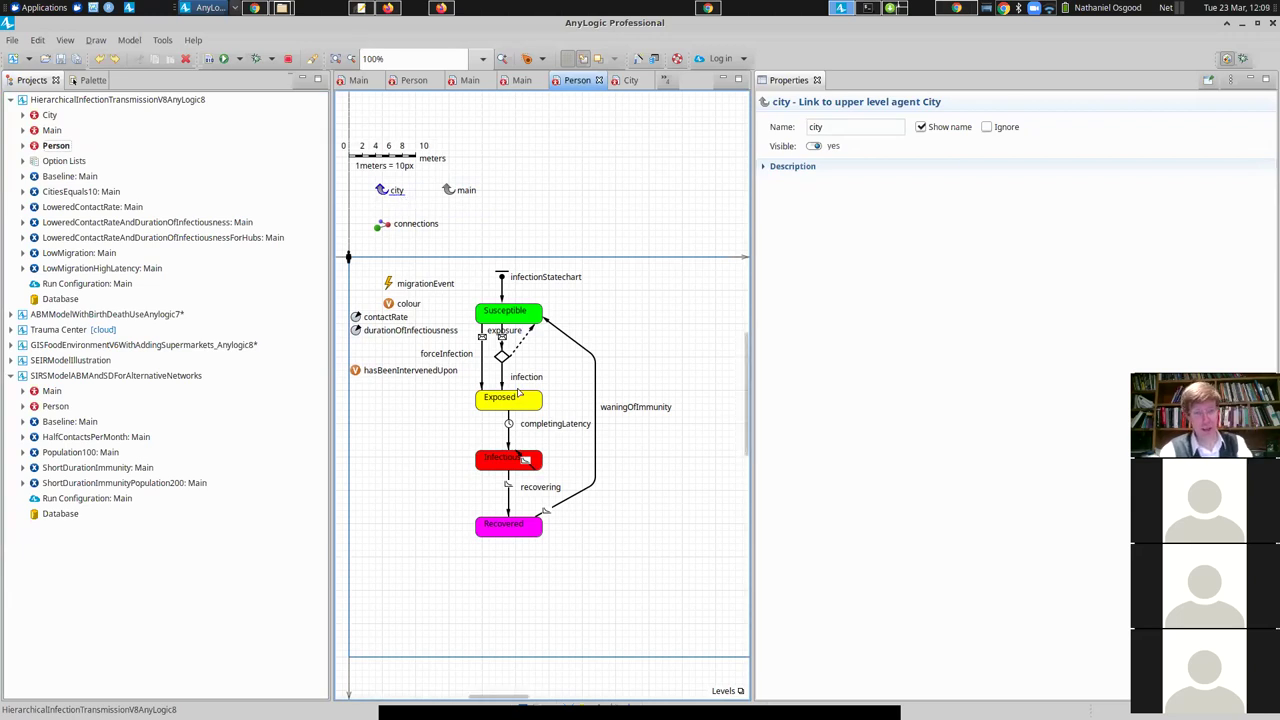
- Review migrationEvent's rate and random-connected-city Action code, then select Infectious's contact transition
{"action": "left_click", "coordinate": [390, 284]}
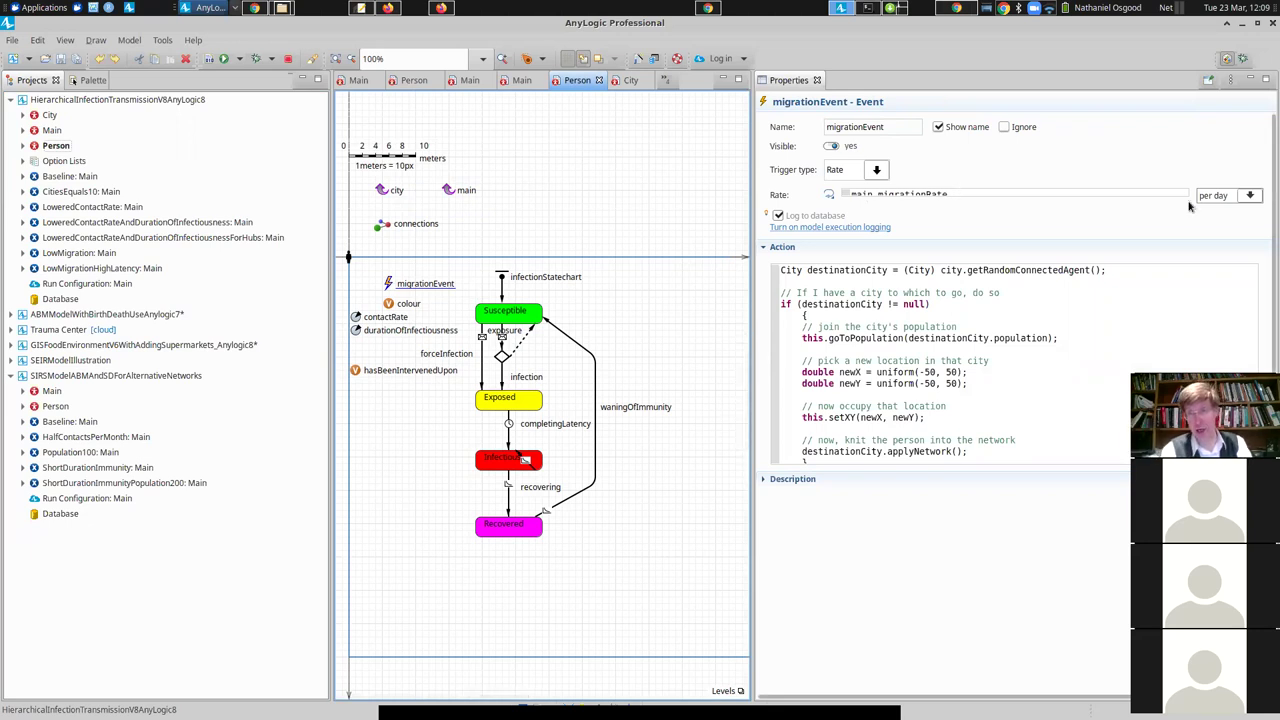
{"action": "left_click", "coordinate": [1136, 193]}
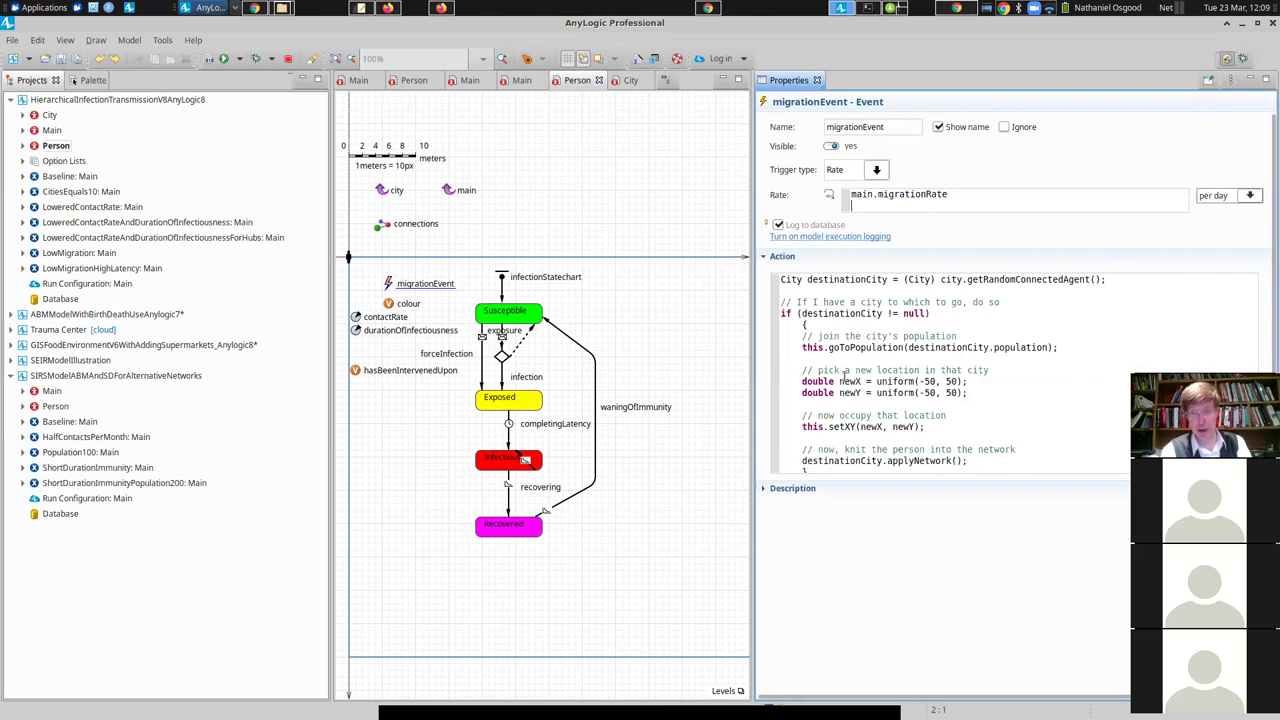
{"action": "left_click", "coordinate": [863, 344]}
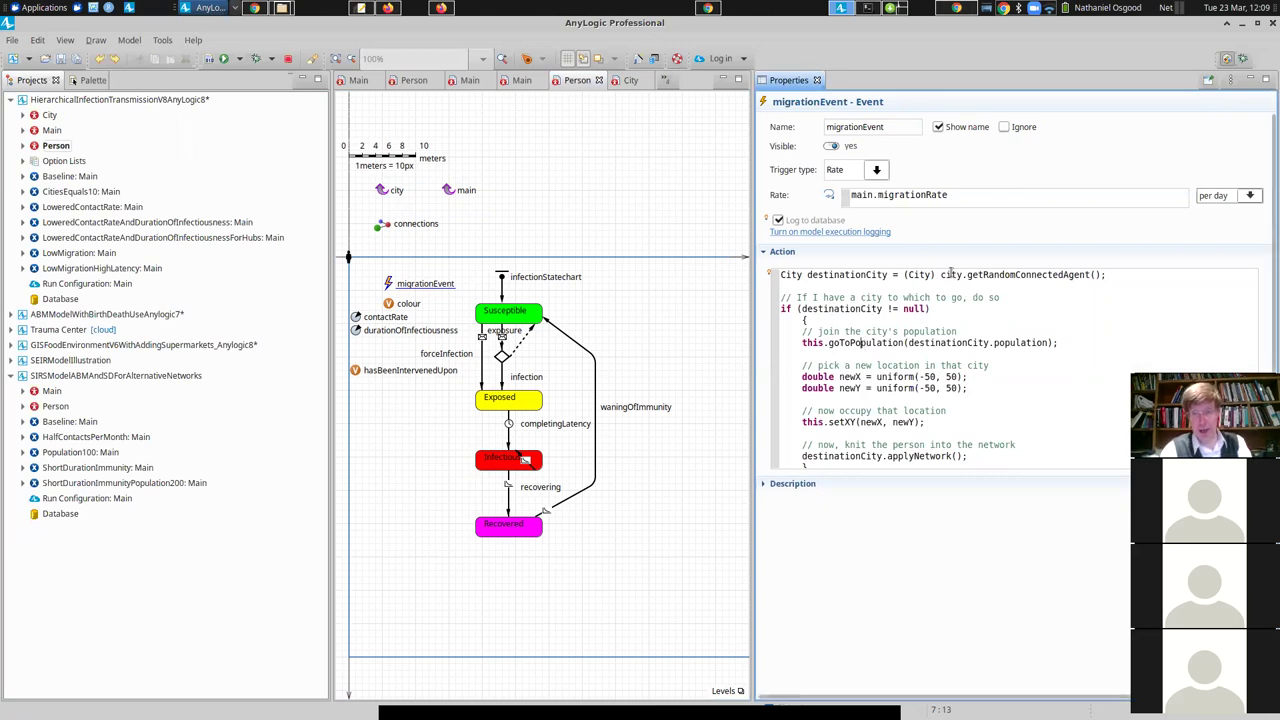
{"action": "left_click_drag", "start_coordinate": [936, 274], "coordinate": [1120, 275]}
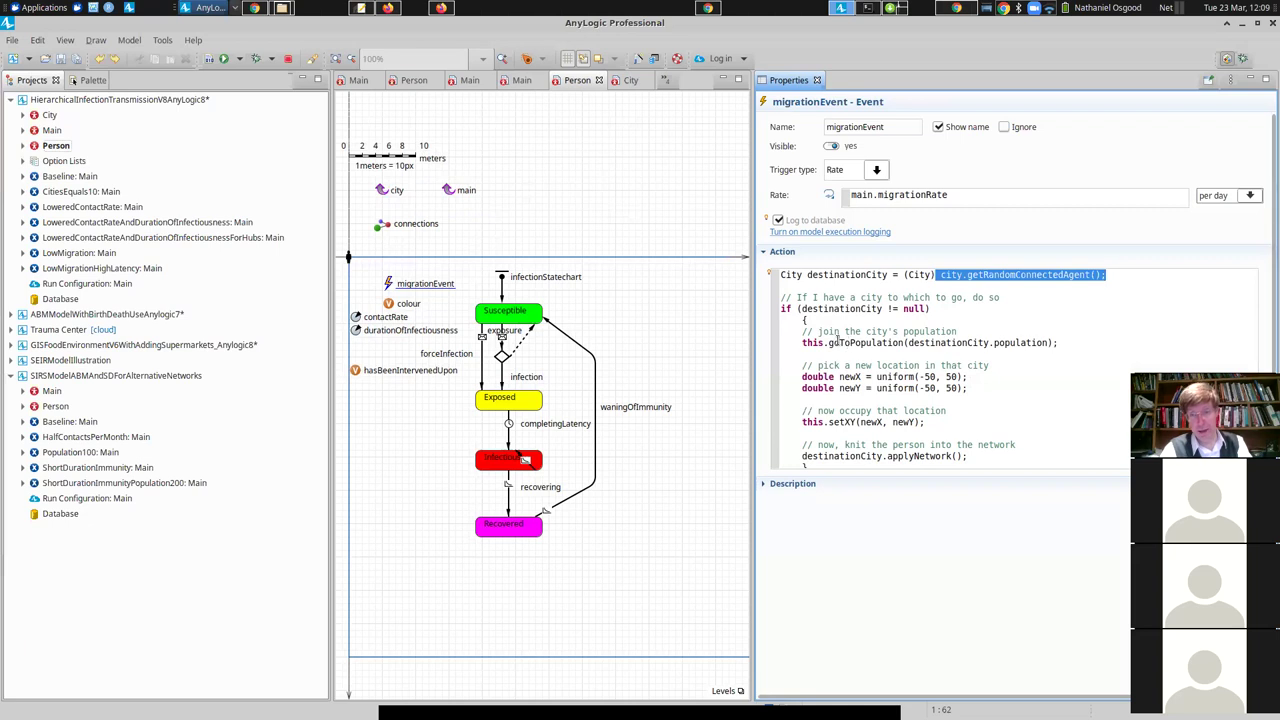
{"action": "double_click", "coordinate": [943, 343]}
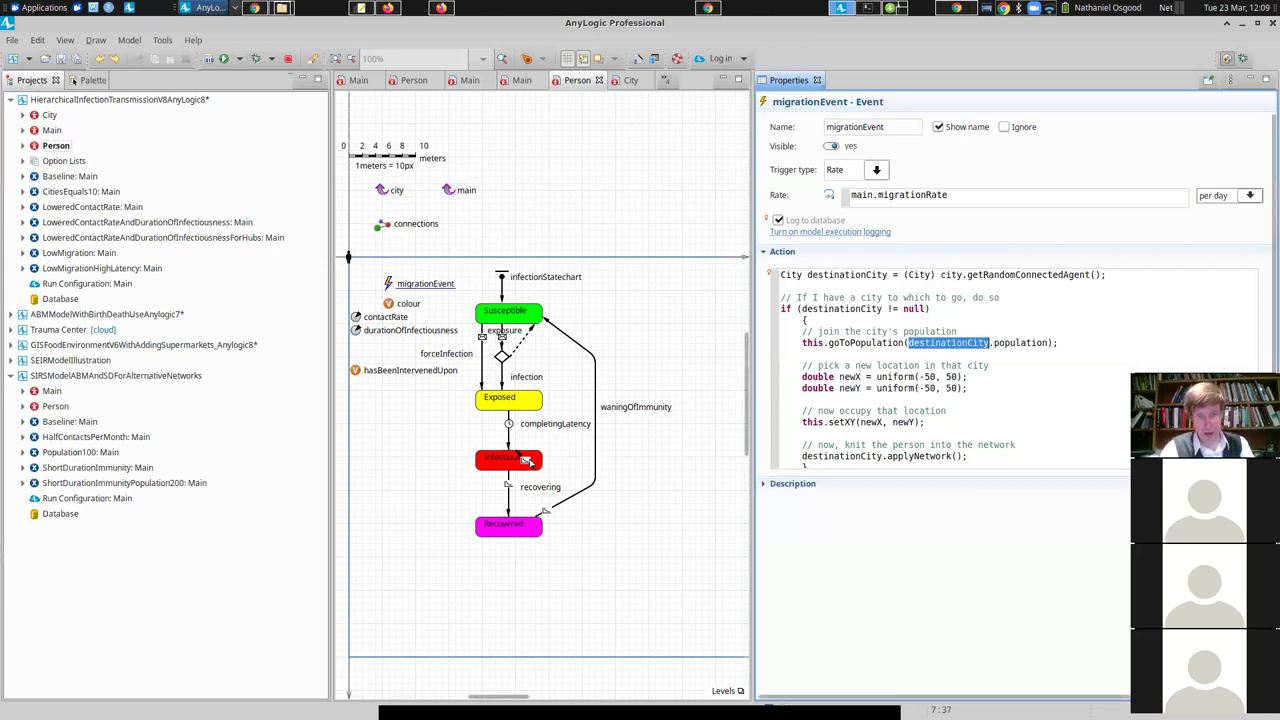
{"action": "left_click", "coordinate": [526, 461]}
{"action": "left_click", "coordinate": [526, 461]}
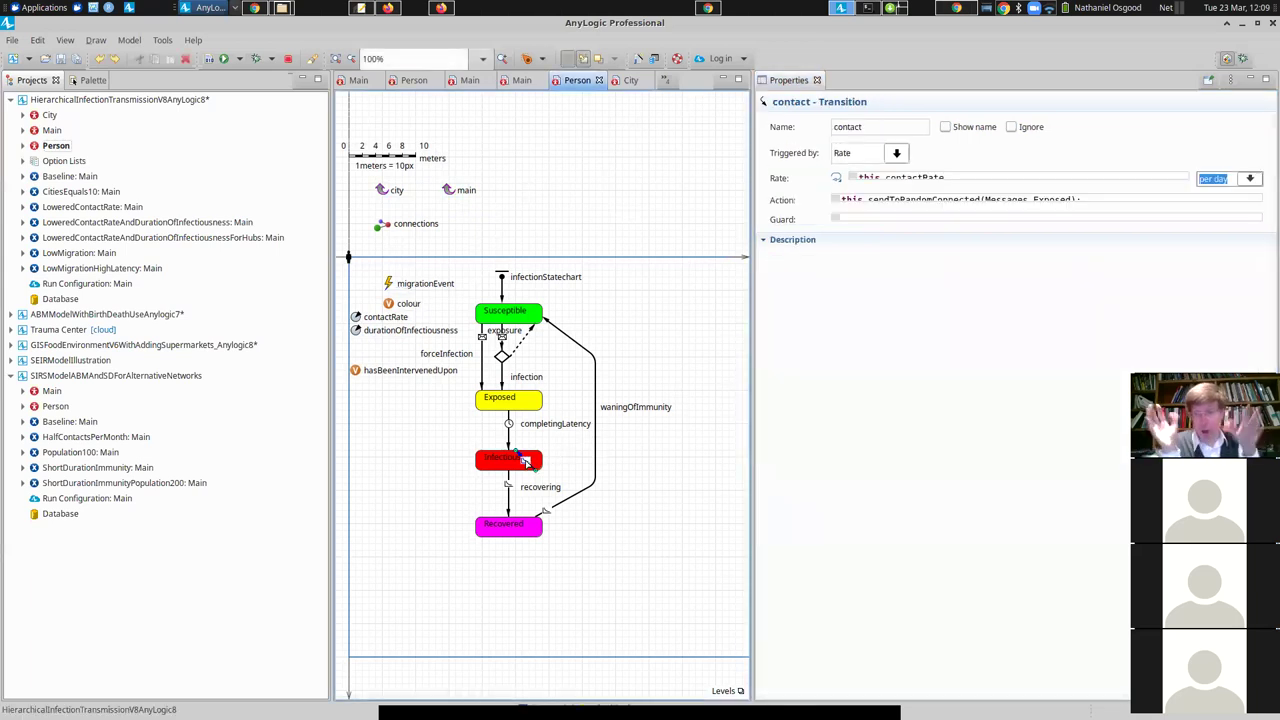
- Show migrationEvent's properties again: main.migrationRate per day and its city-migration Action code
{"action": "left_click", "coordinate": [388, 285]}
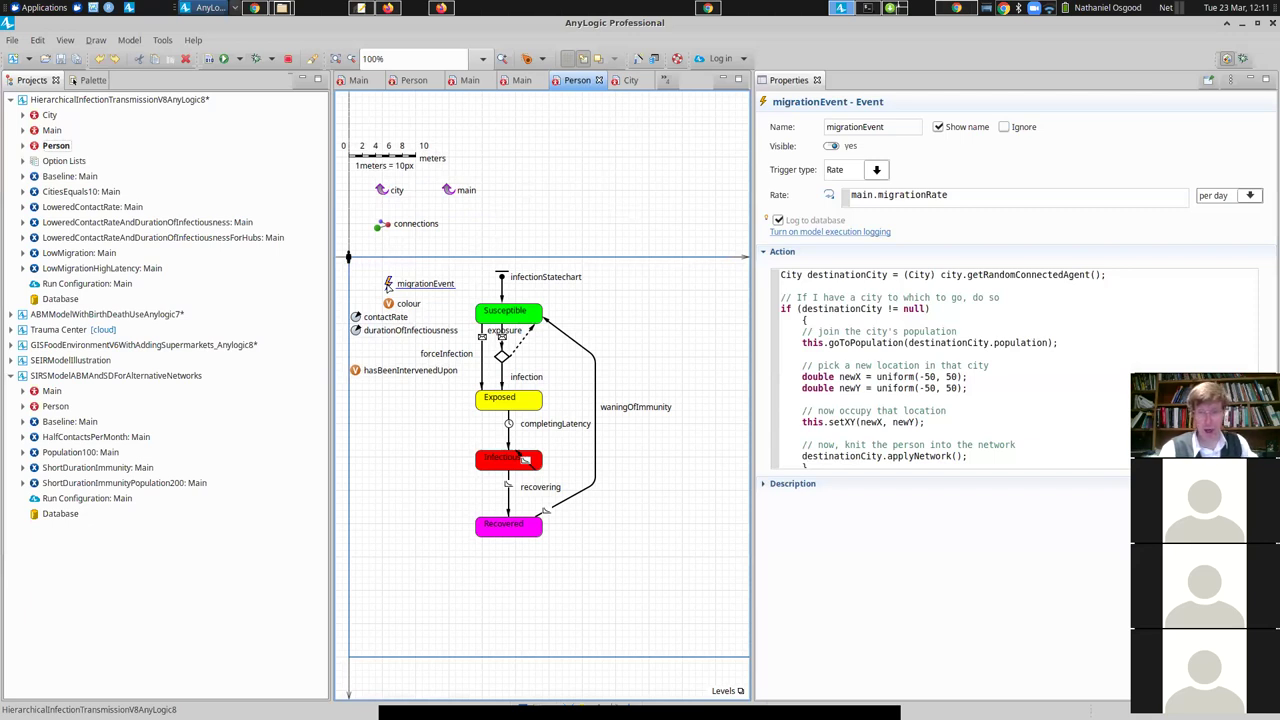
- Highlight goToPopulation in the migration Action code, then bring the simulation window to the front
{"action": "left_click", "coordinate": [868, 342]}
{"action": "double_click", "coordinate": [868, 342]}
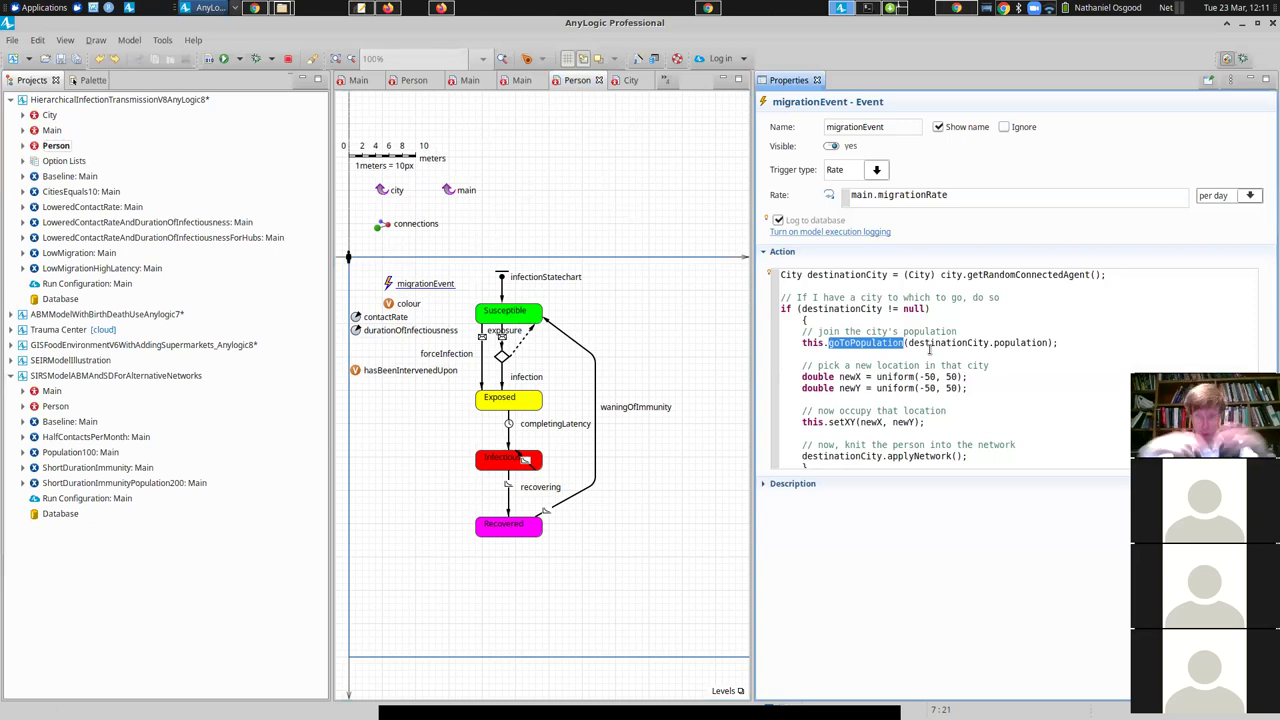
{"action": "key", "text": "alt+Tab"}
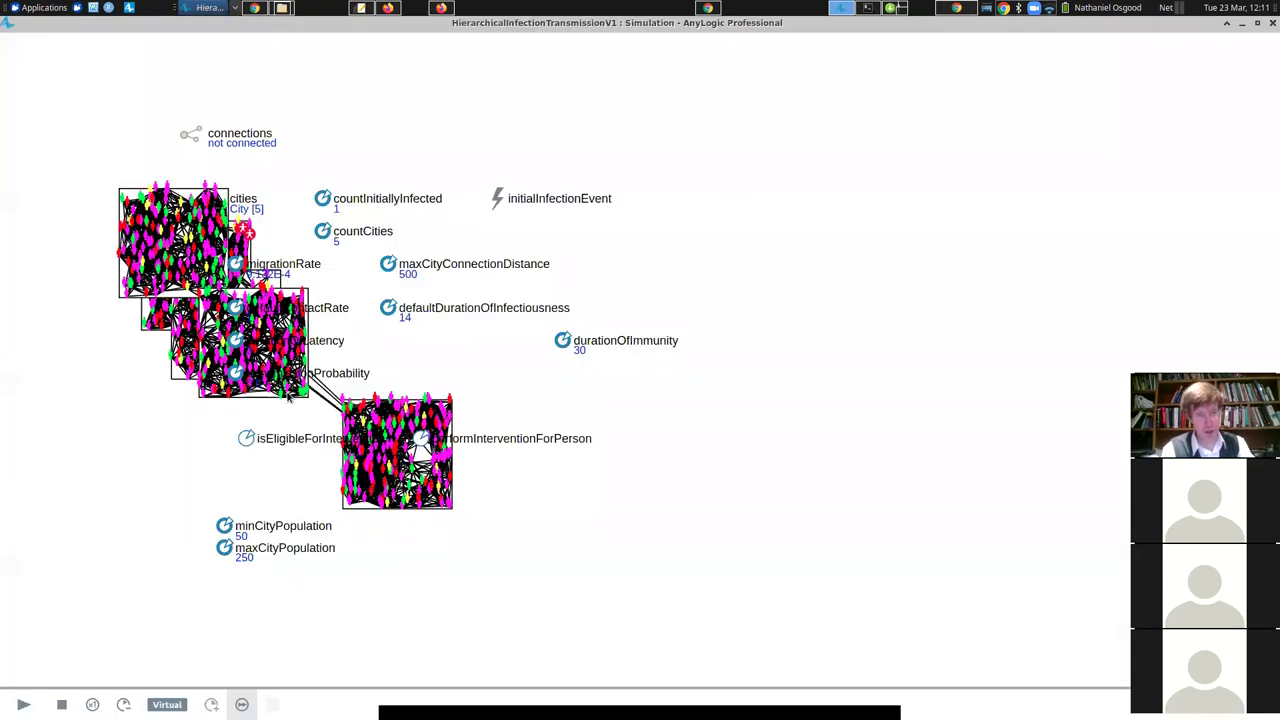
- Stop the simulation, start a fresh run, and stop it again
{"action": "left_click", "coordinate": [61, 704]}
{"action": "left_click", "coordinate": [205, 131]}
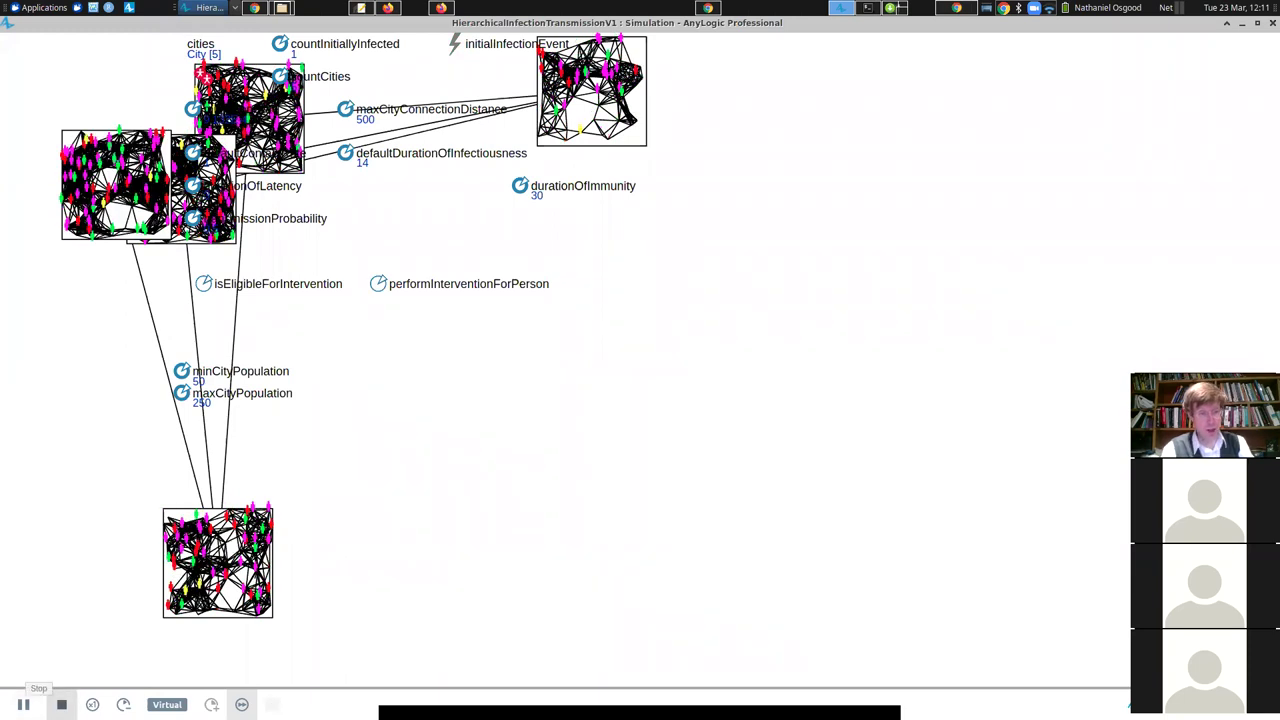
{"action": "left_click", "coordinate": [61, 704]}
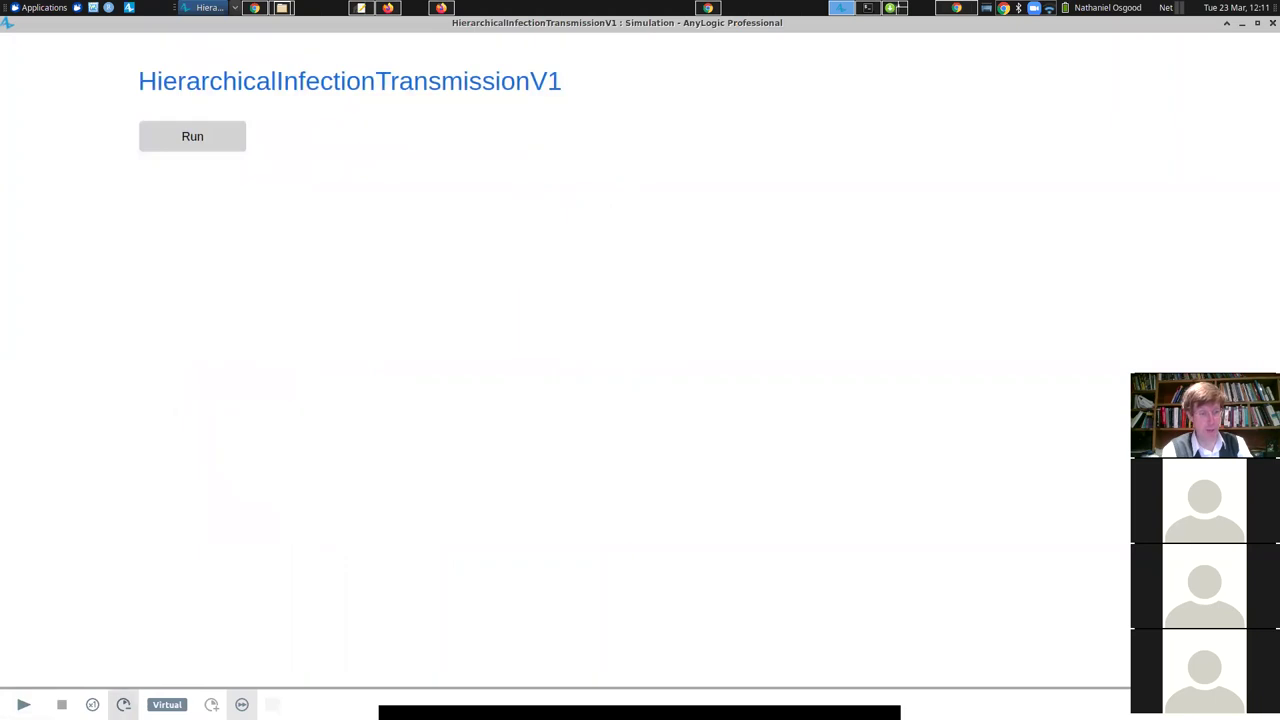
- Switch to real-time speed at x5, pause the run, and return to the model editor
{"action": "left_click", "coordinate": [241, 704]}
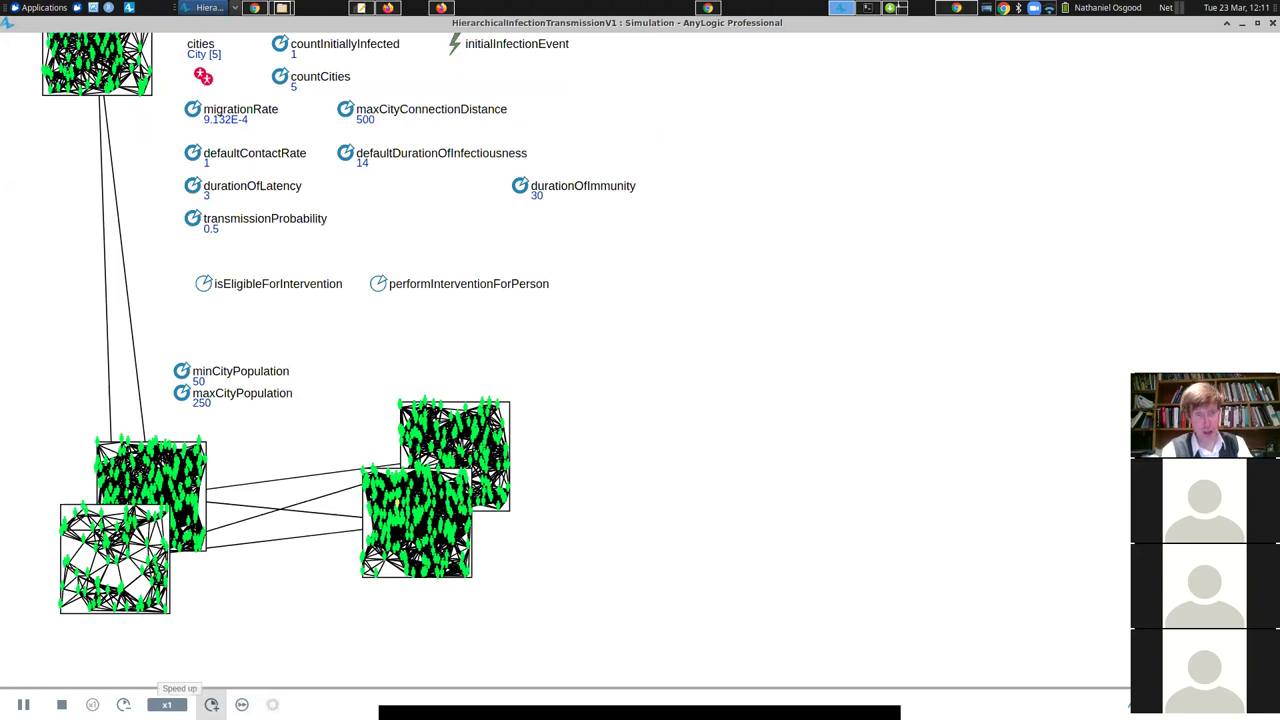
{"action": "left_click", "coordinate": [211, 704]}
{"action": "left_click", "coordinate": [211, 704]}
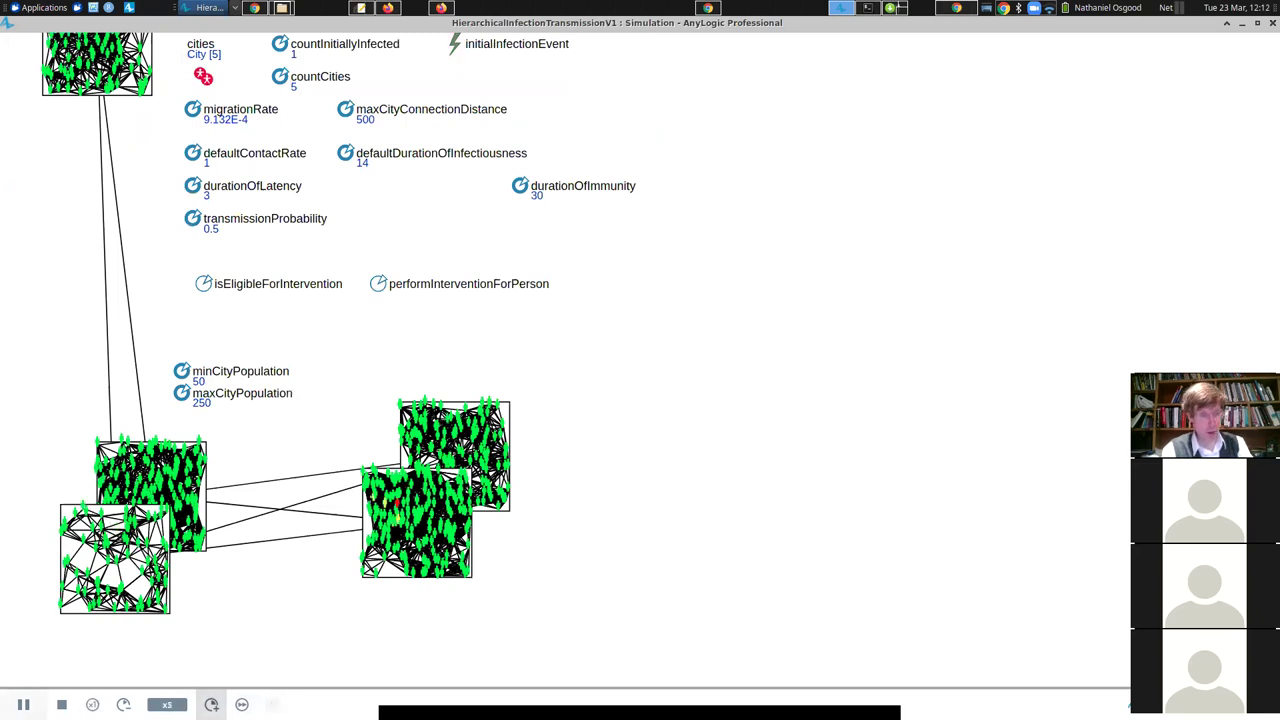
{"action": "left_click", "coordinate": [23, 704]}
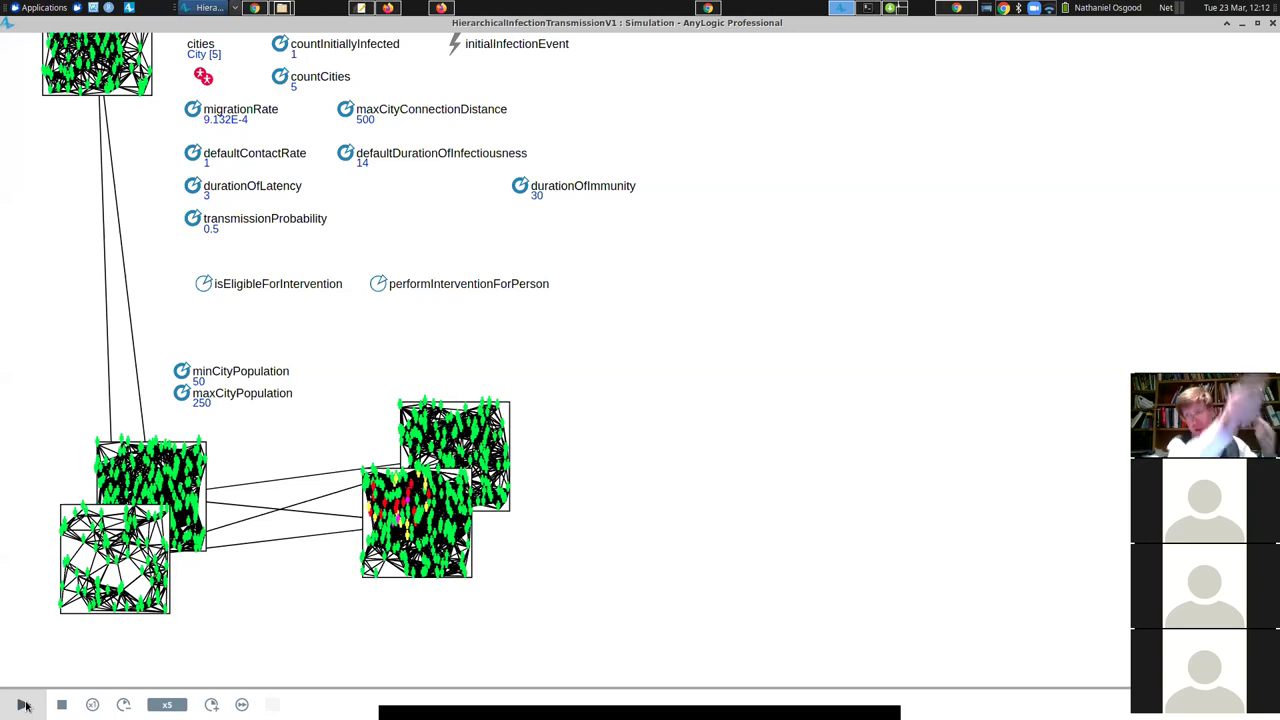
{"action": "key", "text": "alt+Tab"}
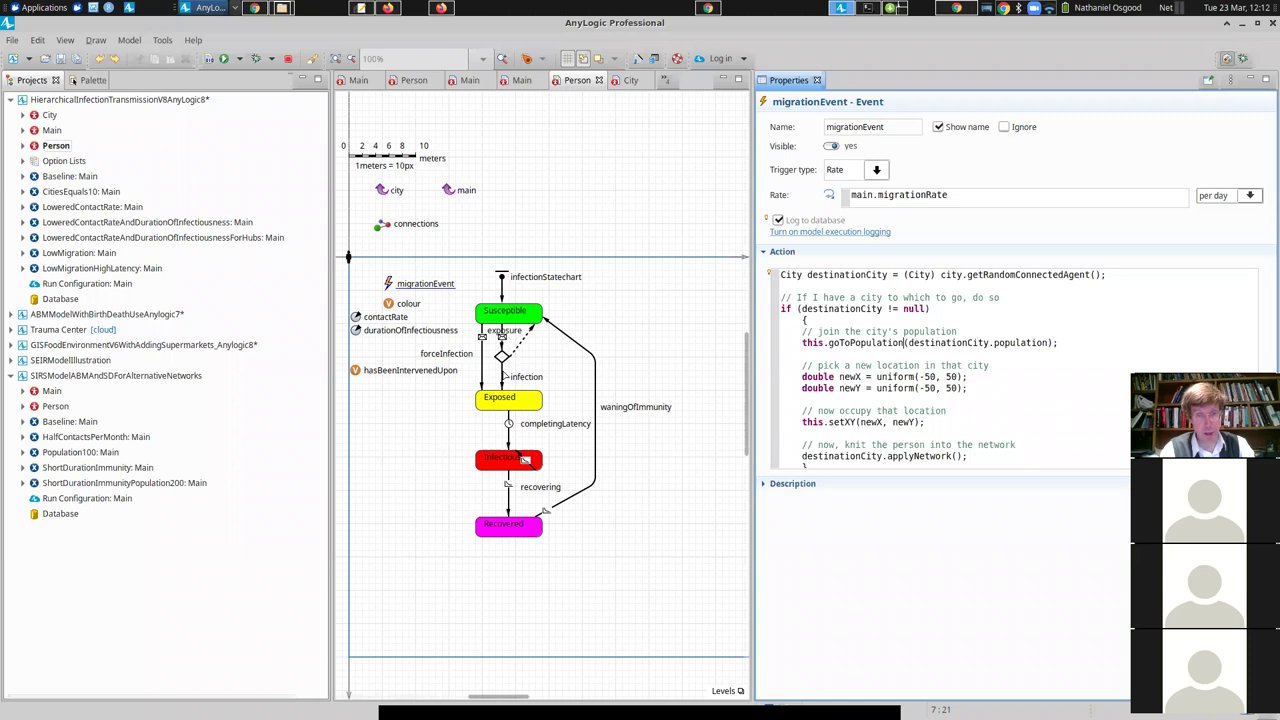
- Check the infection transition's condition, glance at the simulation, then open Baseline: Main's settings
{"action": "left_click", "coordinate": [504, 380]}
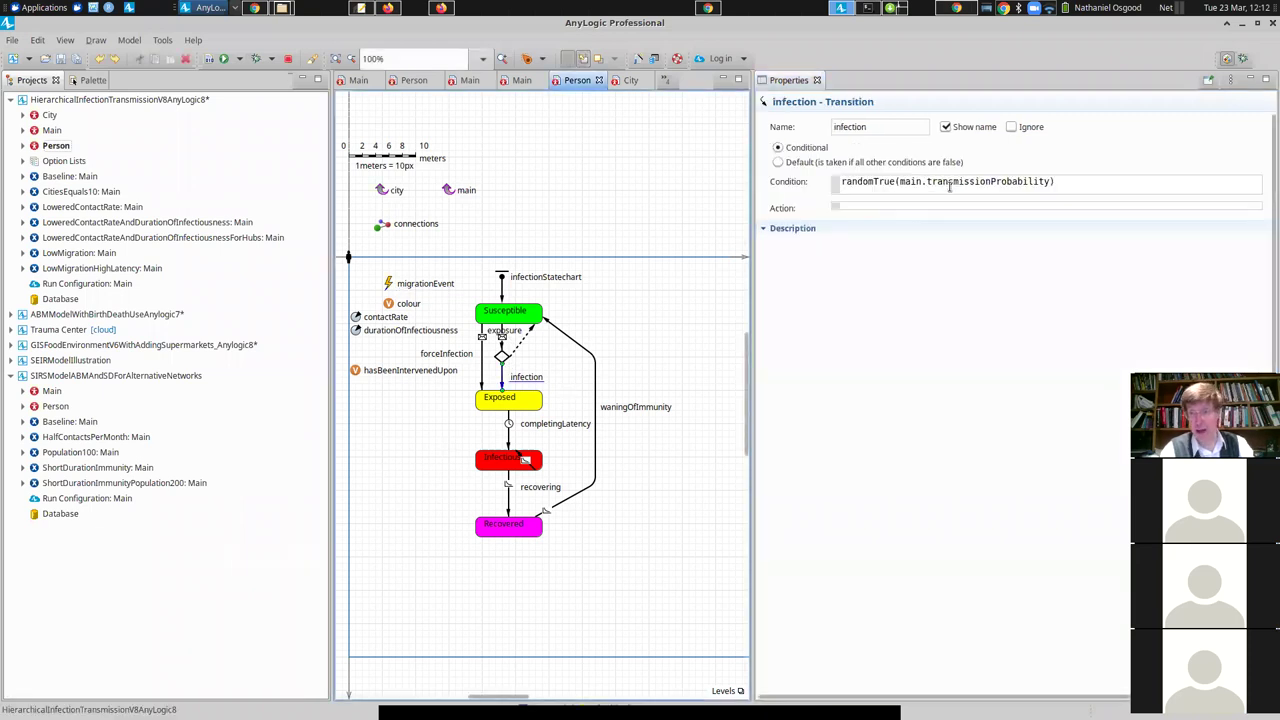
{"action": "key", "text": "alt+Tab"}
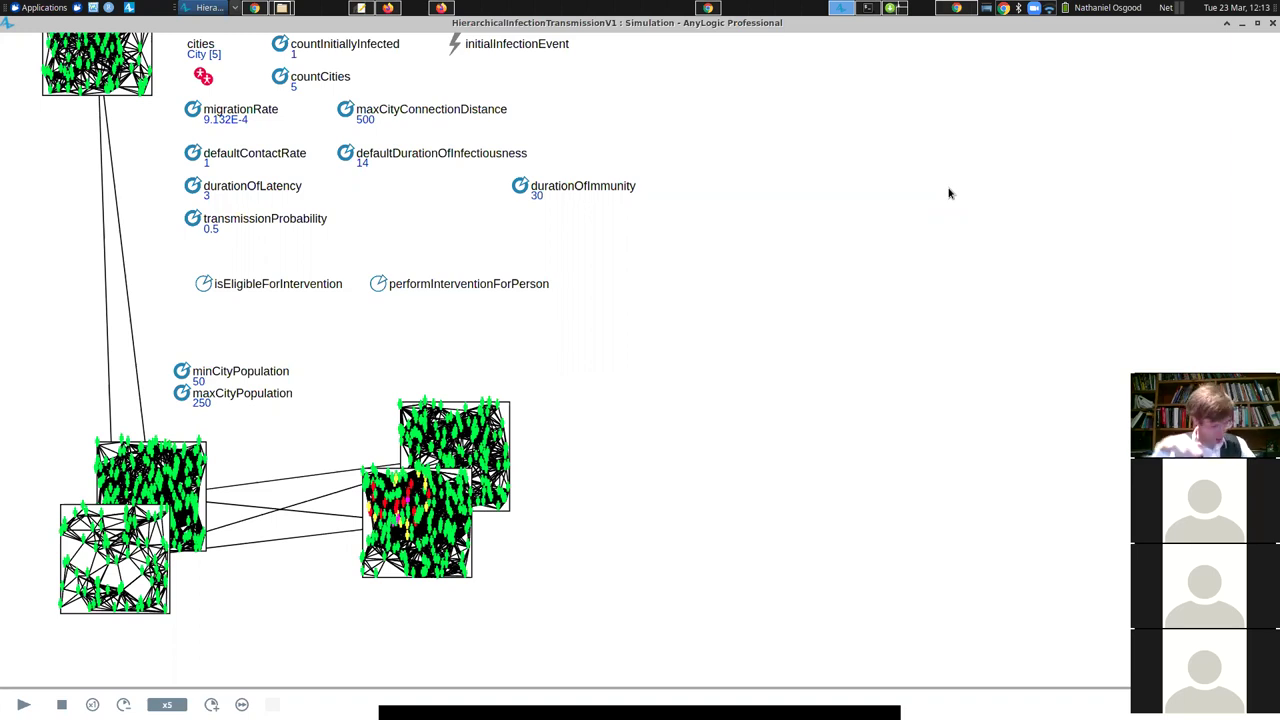
{"action": "key", "text": "alt+Tab"}
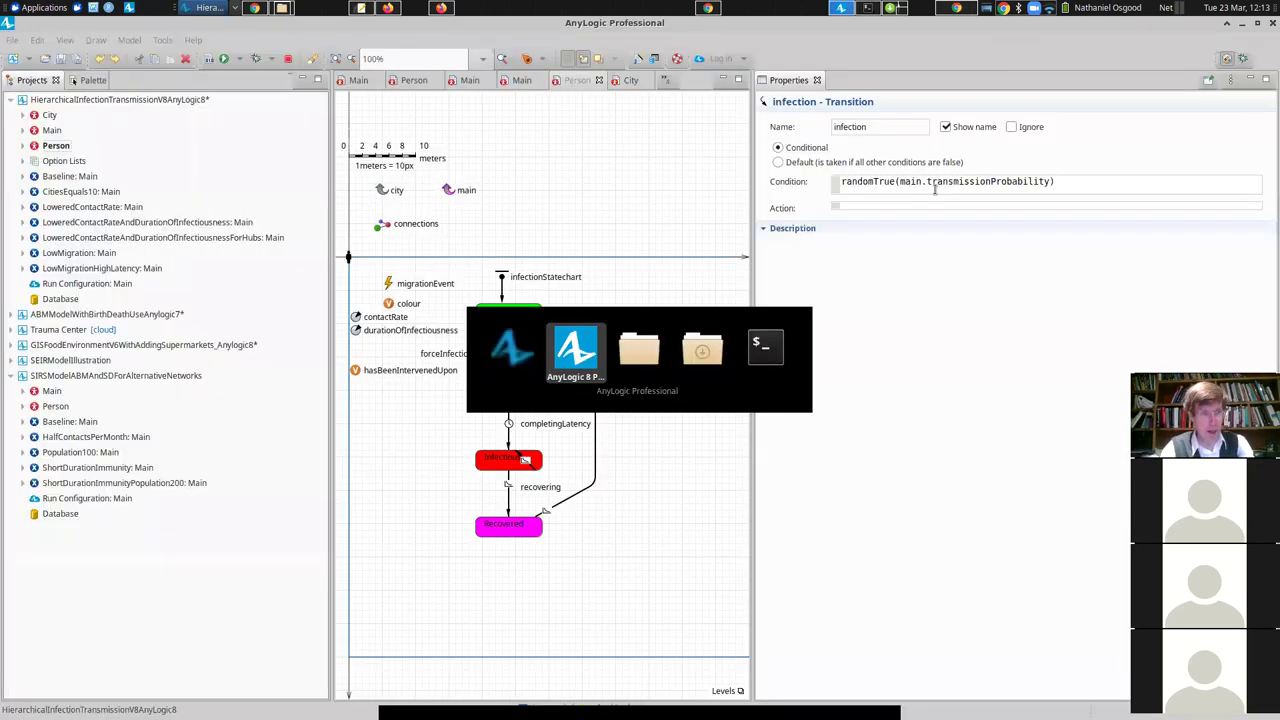
{"action": "double_click", "coordinate": [58, 178]}
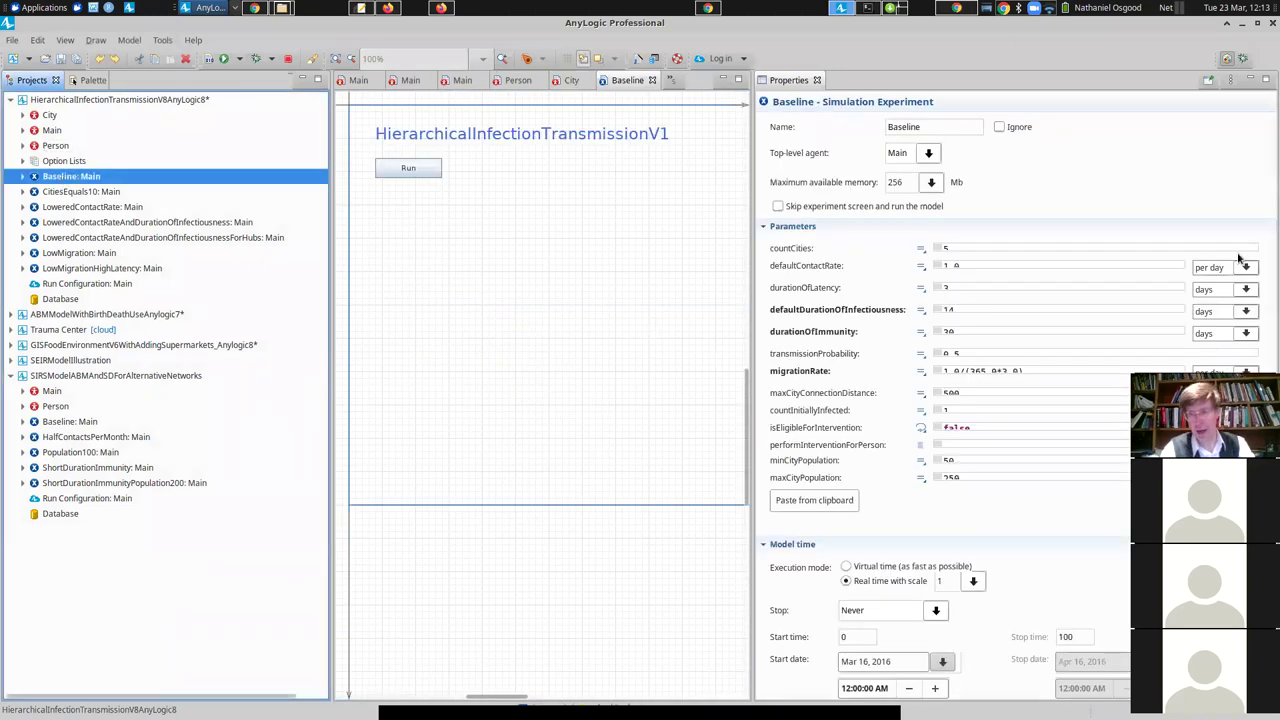
- Scroll the Baseline parameters, then bring the x5 running simulation back in front
{"action": "scroll", "coordinate": [1270, 220], "scroll_direction": "down", "scroll_amount": 5}
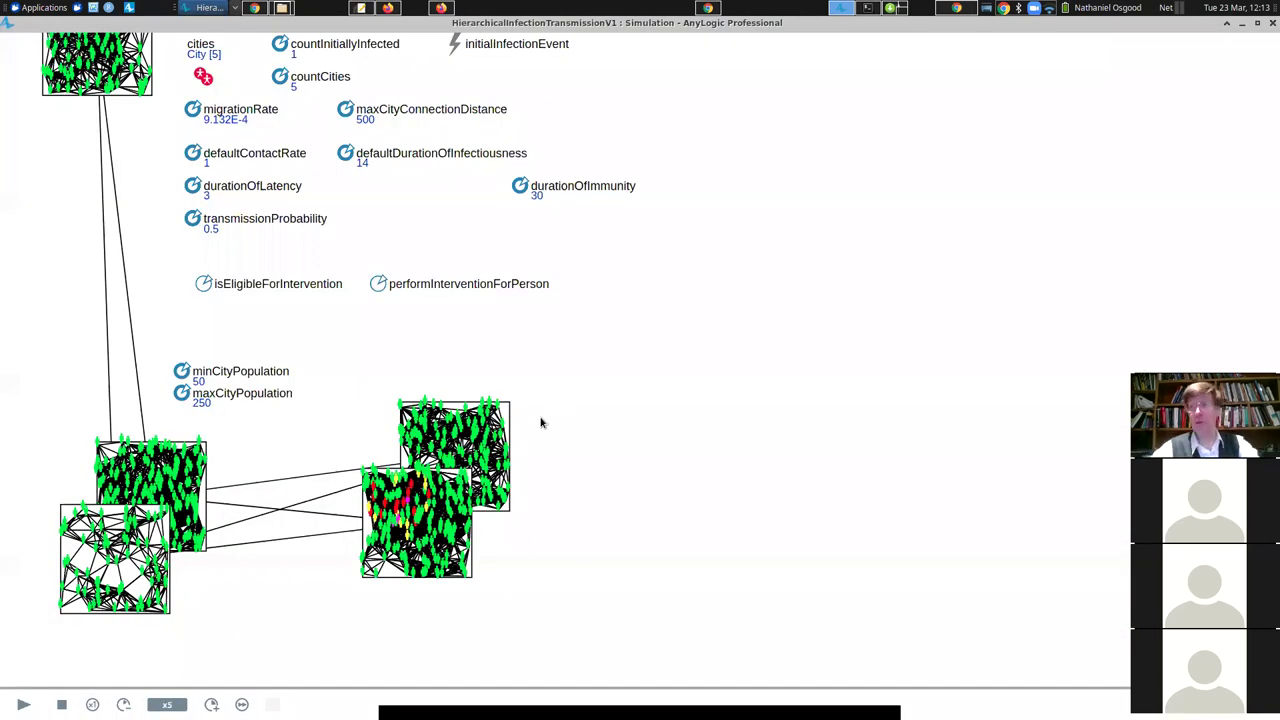
{"action": "key", "text": "alt+Tab"}
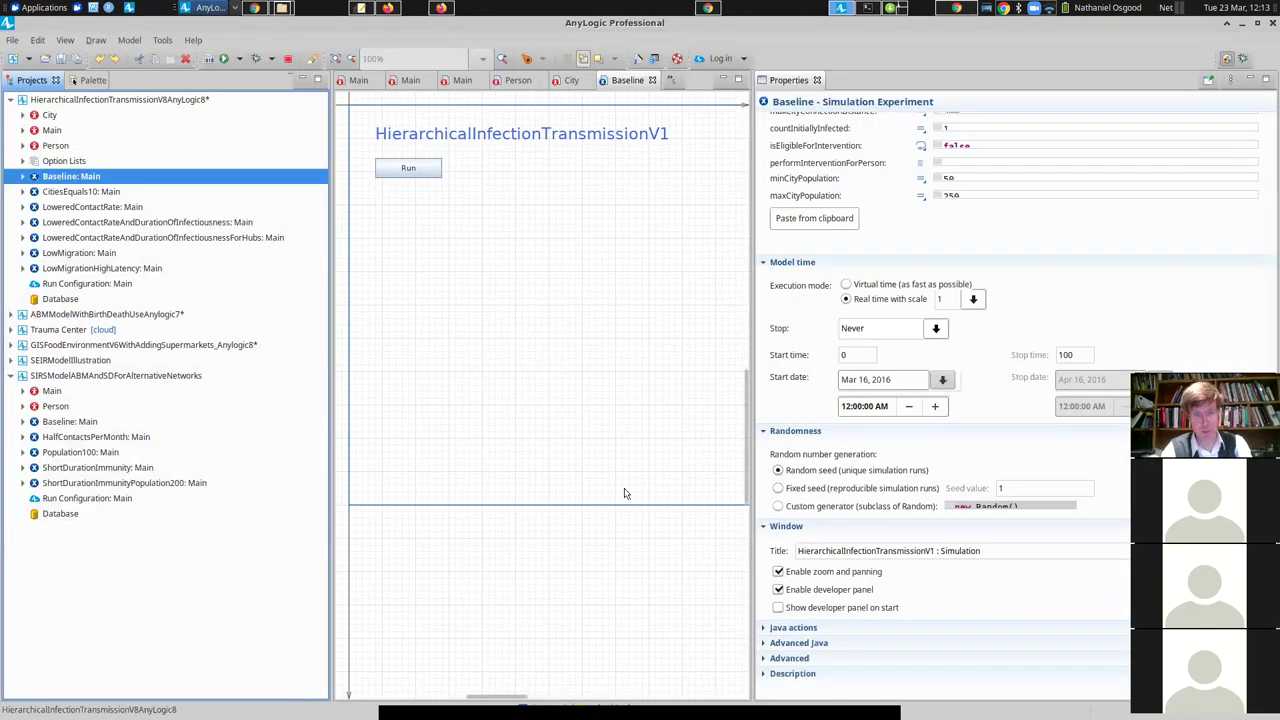
{"action": "key", "text": "alt+Tab"}
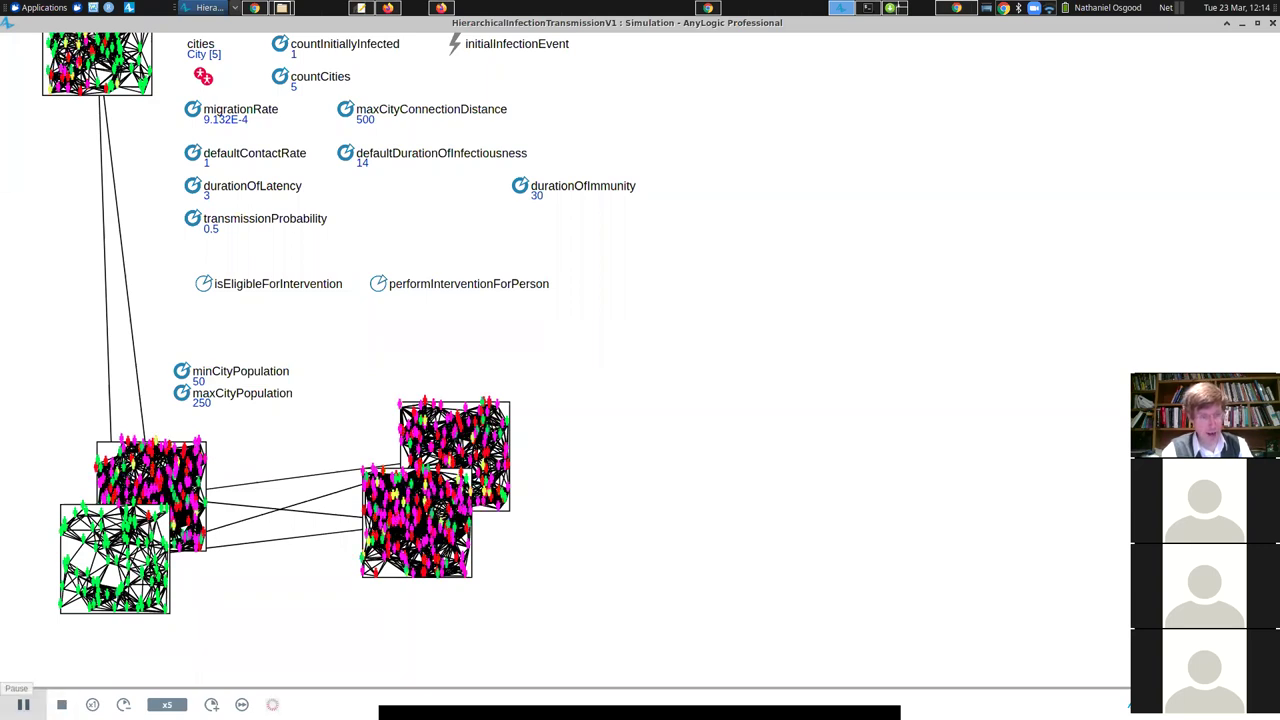
- Run the simulation at x10 until every city is infected, then close it and return to the Baseline experiment
{"action": "left_click", "coordinate": [23, 704]}
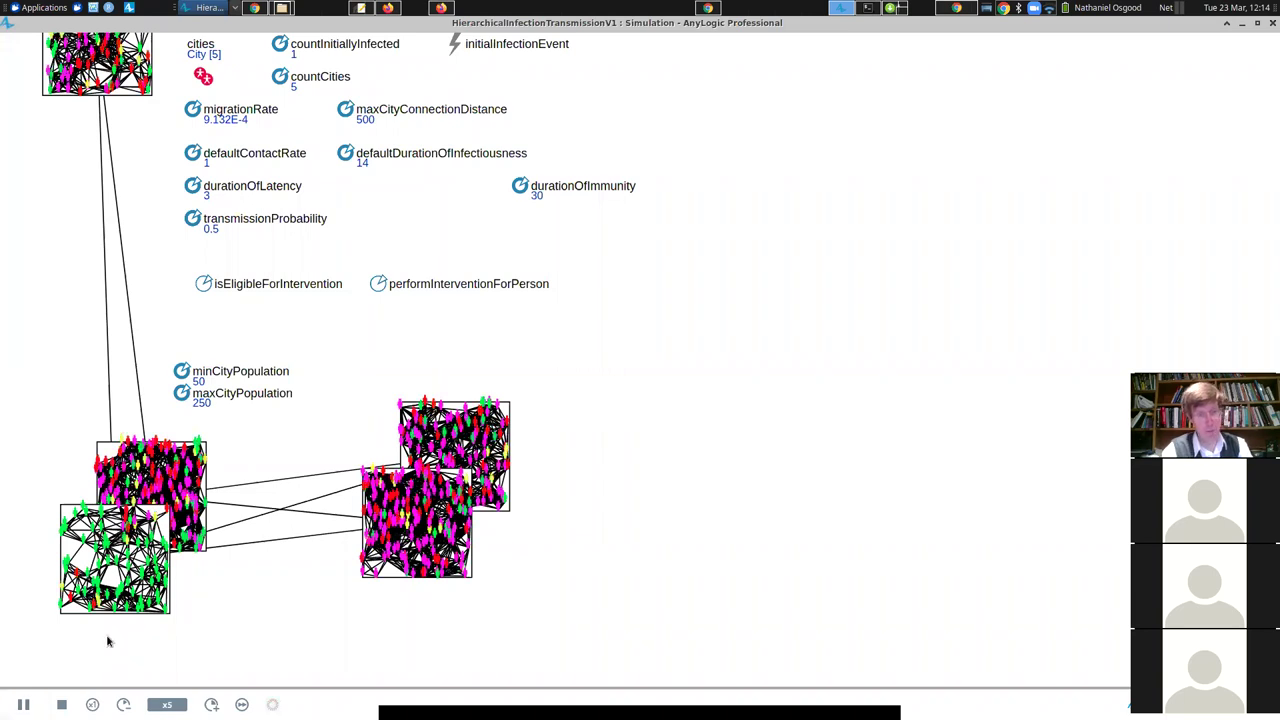
{"action": "left_click", "coordinate": [211, 704]}
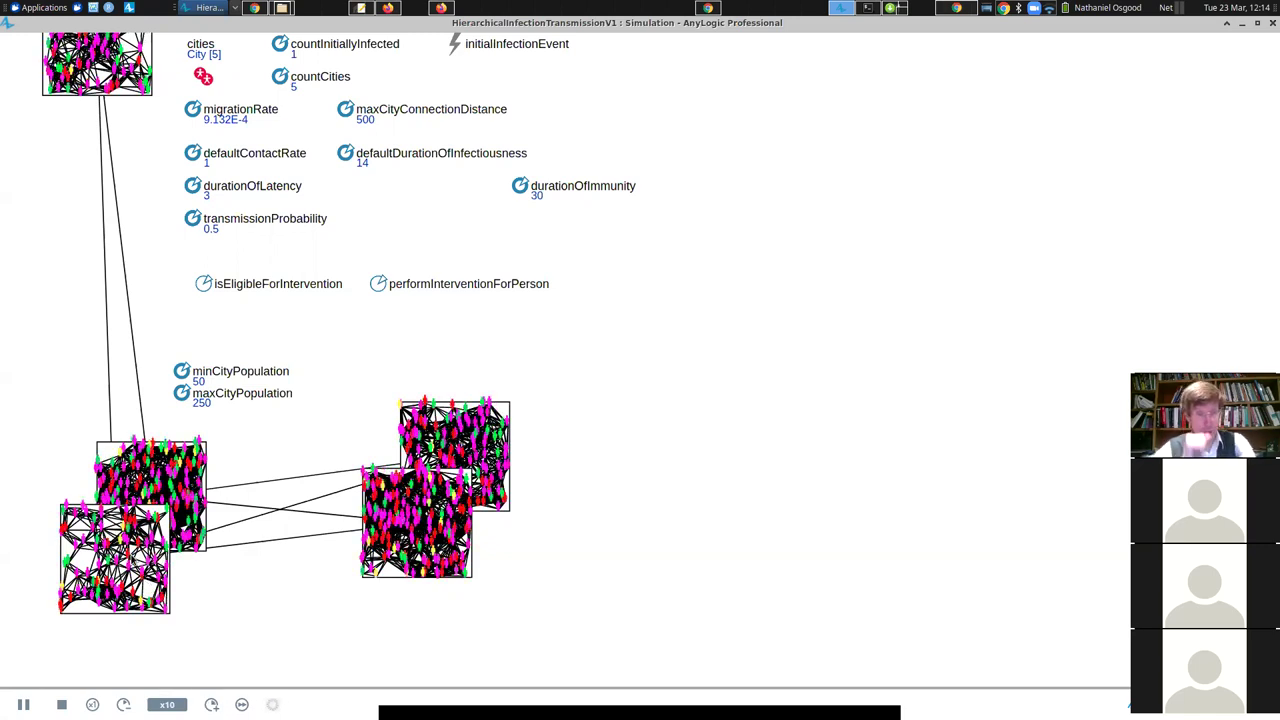
{"action": "key", "text": "alt+F3"}
{"action": "key", "text": "Escape"}
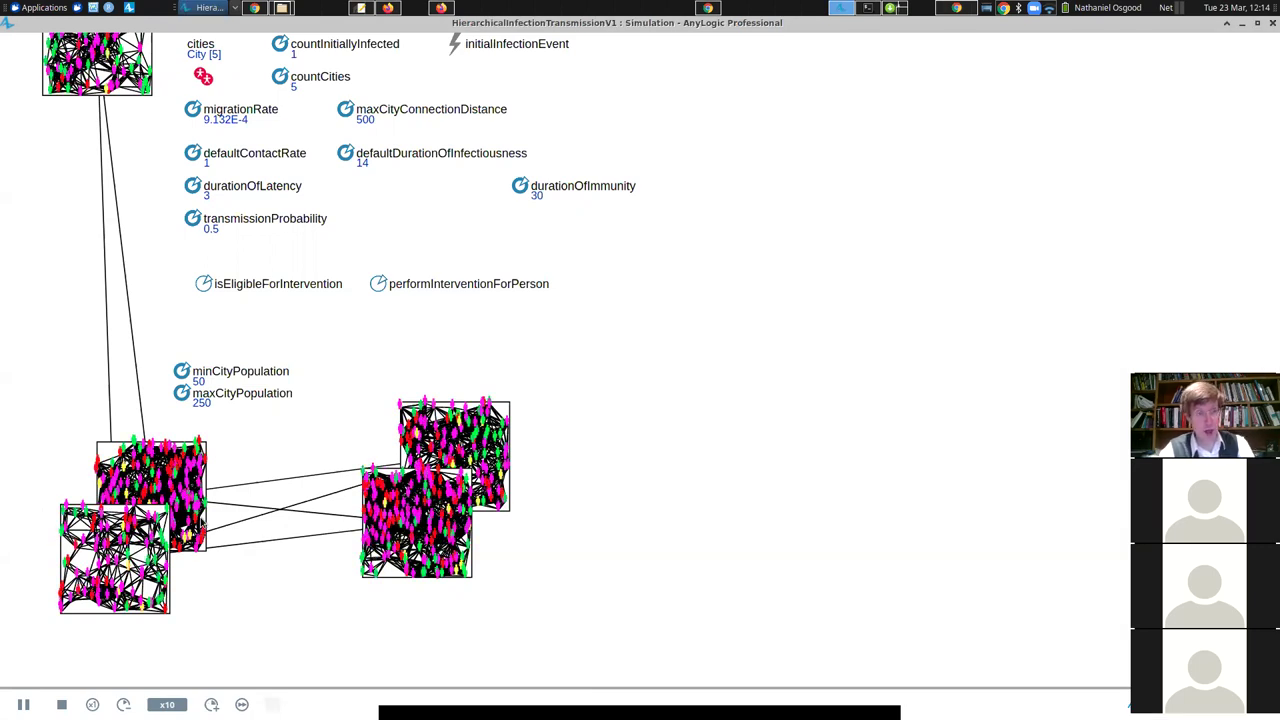
{"action": "key", "text": "alt+F4"}
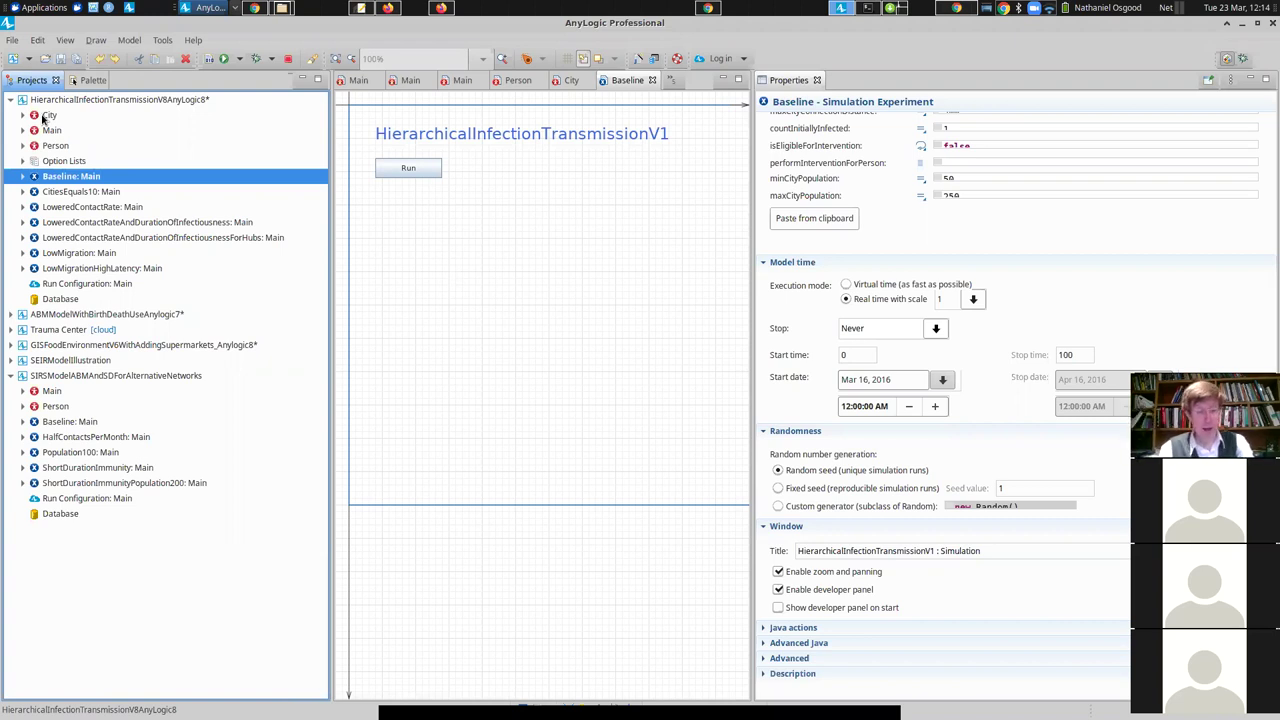
{"action": "key", "text": "alt+Tab"}
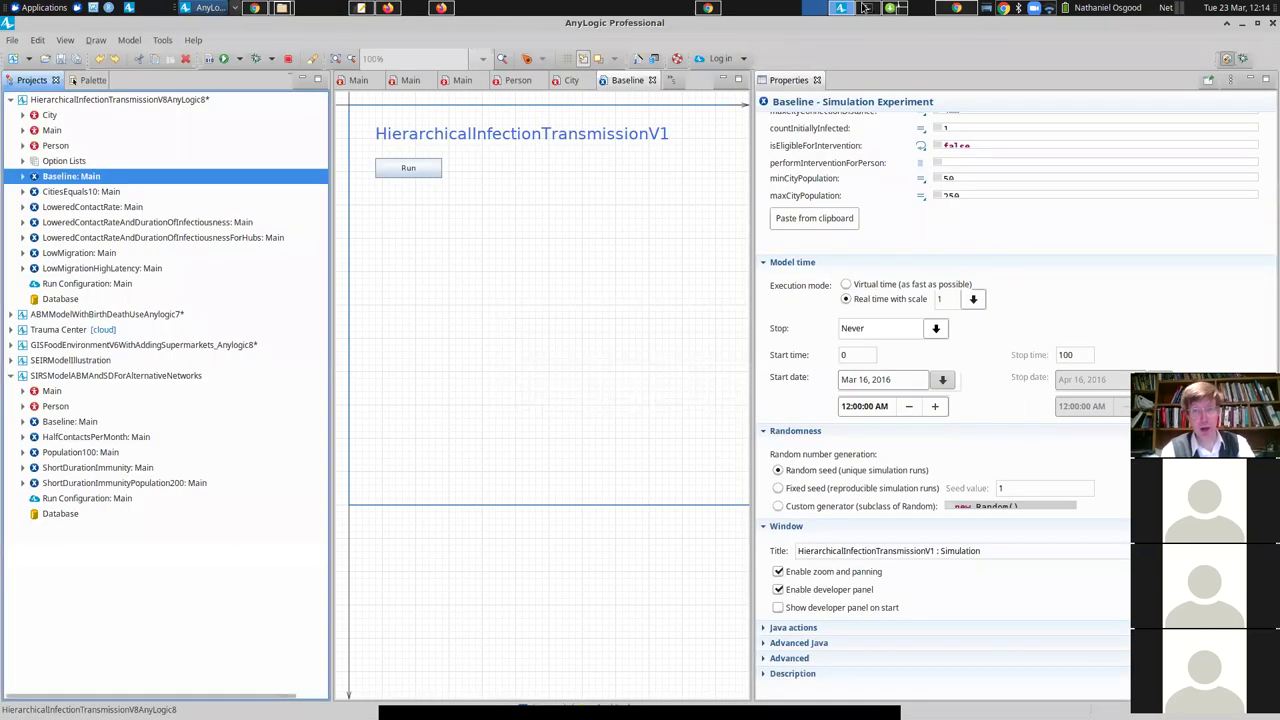
{"action": "left_click", "coordinate": [943, 8]}
{"action": "key", "text": "Left"}
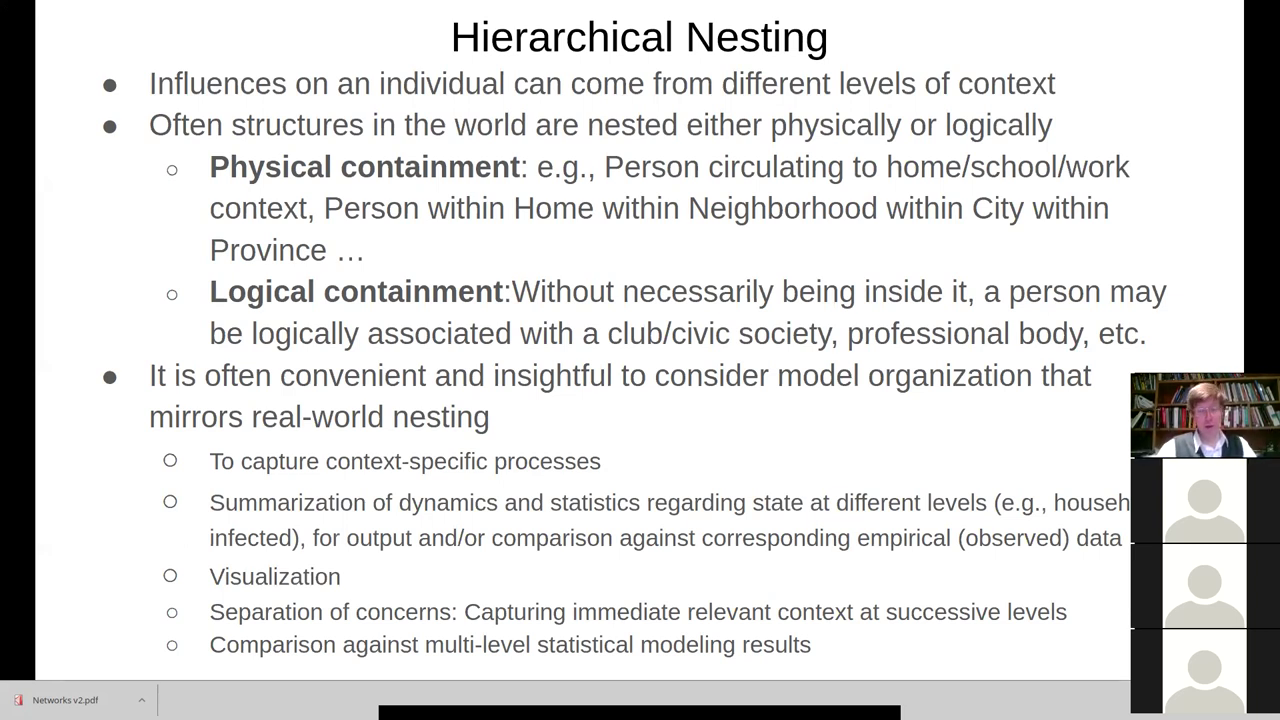
{"action": "key", "text": "alt+Tab"}
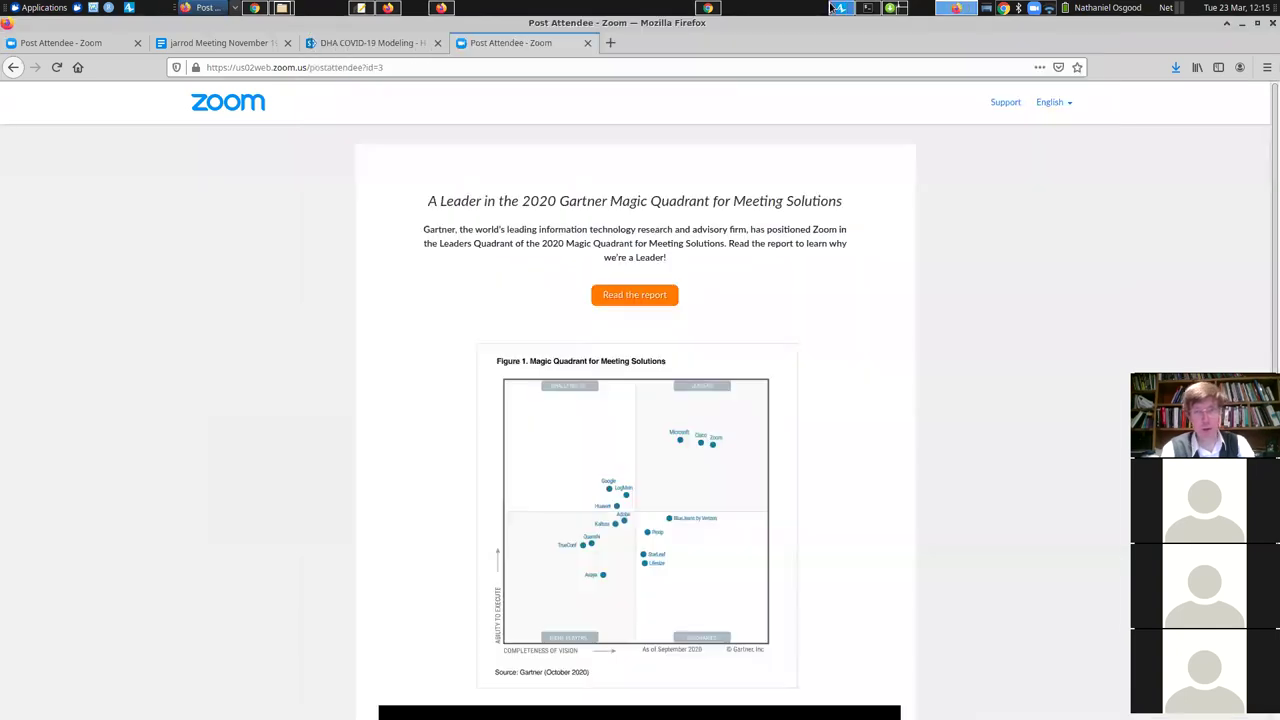
- Open the City agent's diagram and show the performIntervention event's settings
{"action": "left_click", "coordinate": [842, 8]}
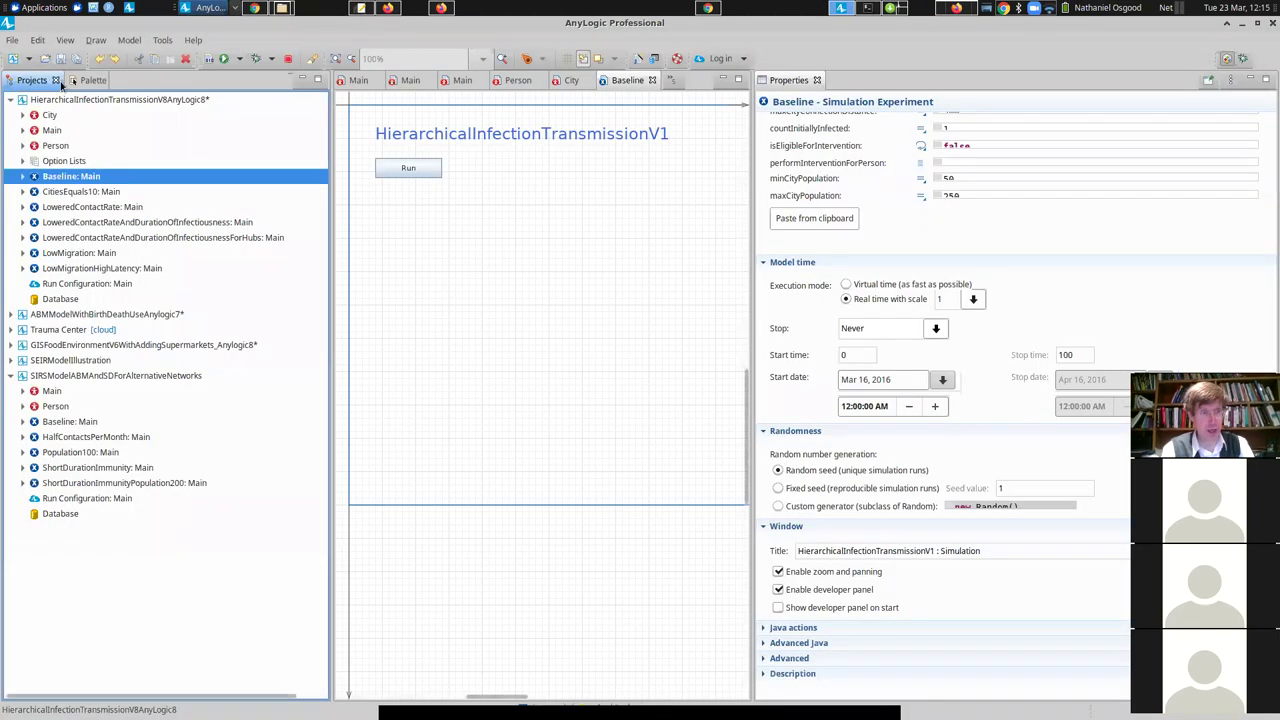
{"action": "left_click", "coordinate": [49, 116]}
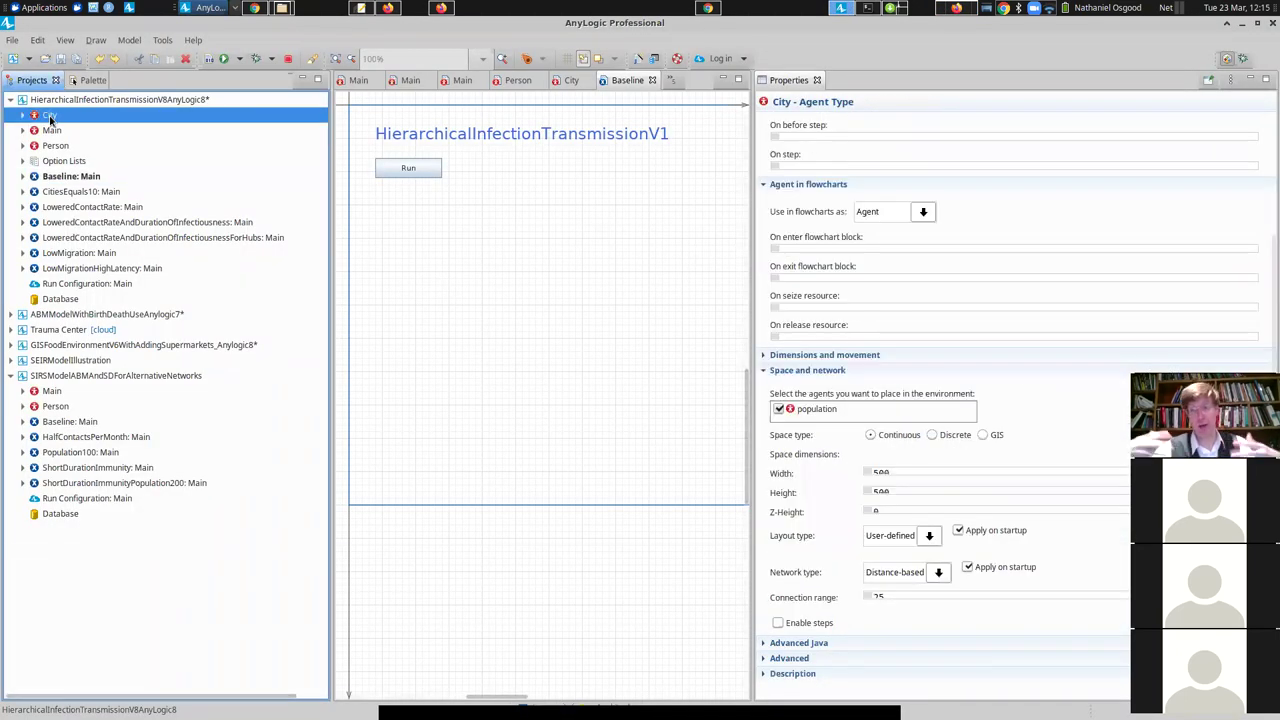
{"action": "double_click", "coordinate": [49, 116]}
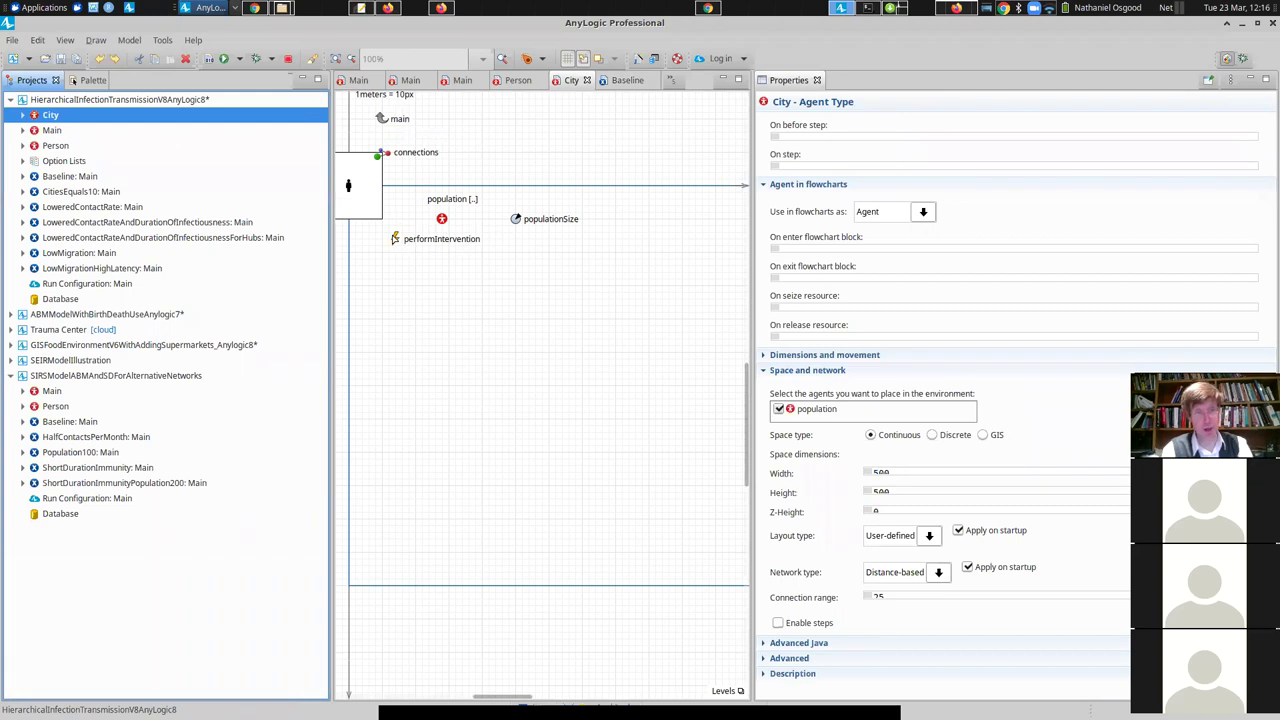
{"action": "left_click", "coordinate": [395, 238]}
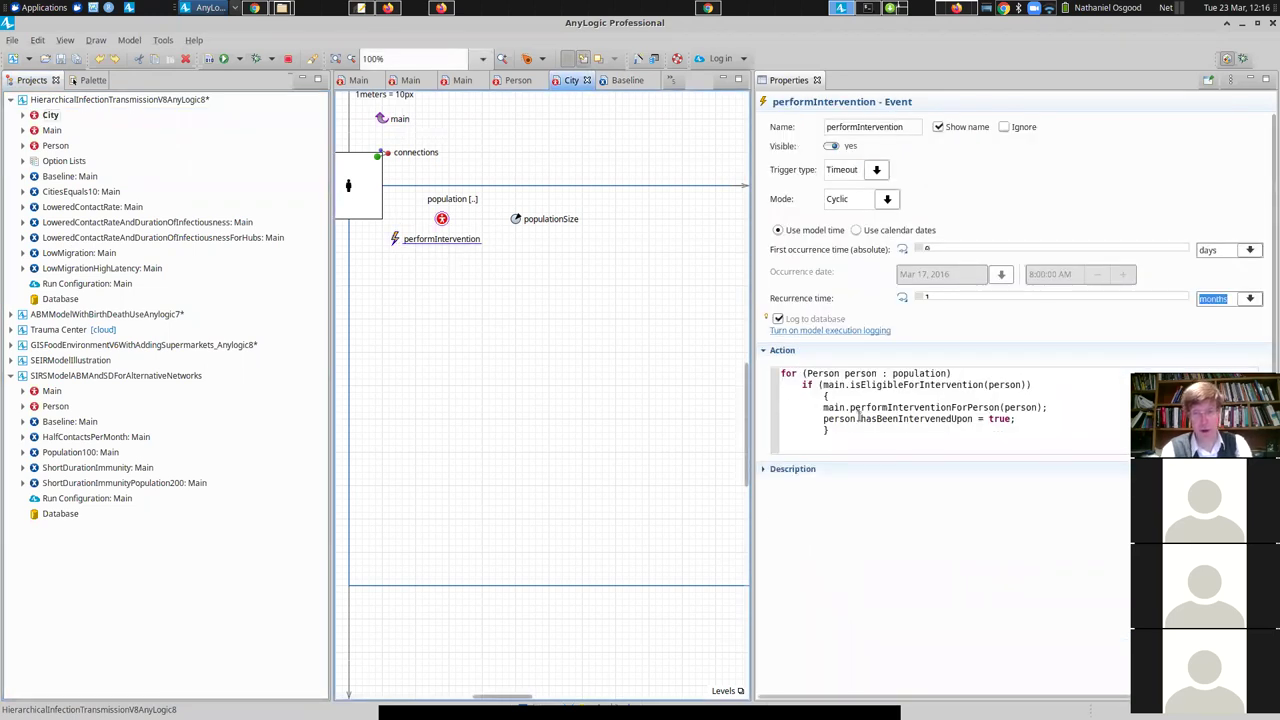
- Return to the Networks v2.pdf slides, showing the 'Hierarchical Nesting' slide full screen
{"action": "key", "text": "alt+Tab"}
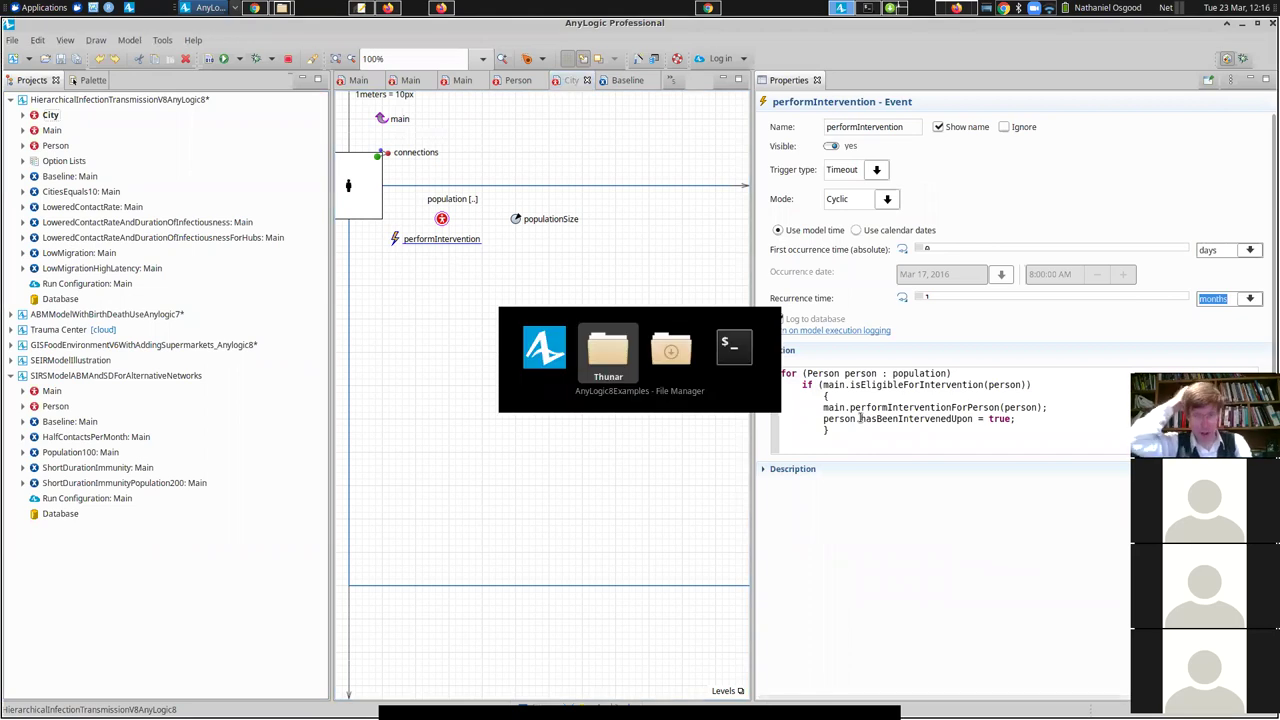
{"action": "key", "text": "Escape"}
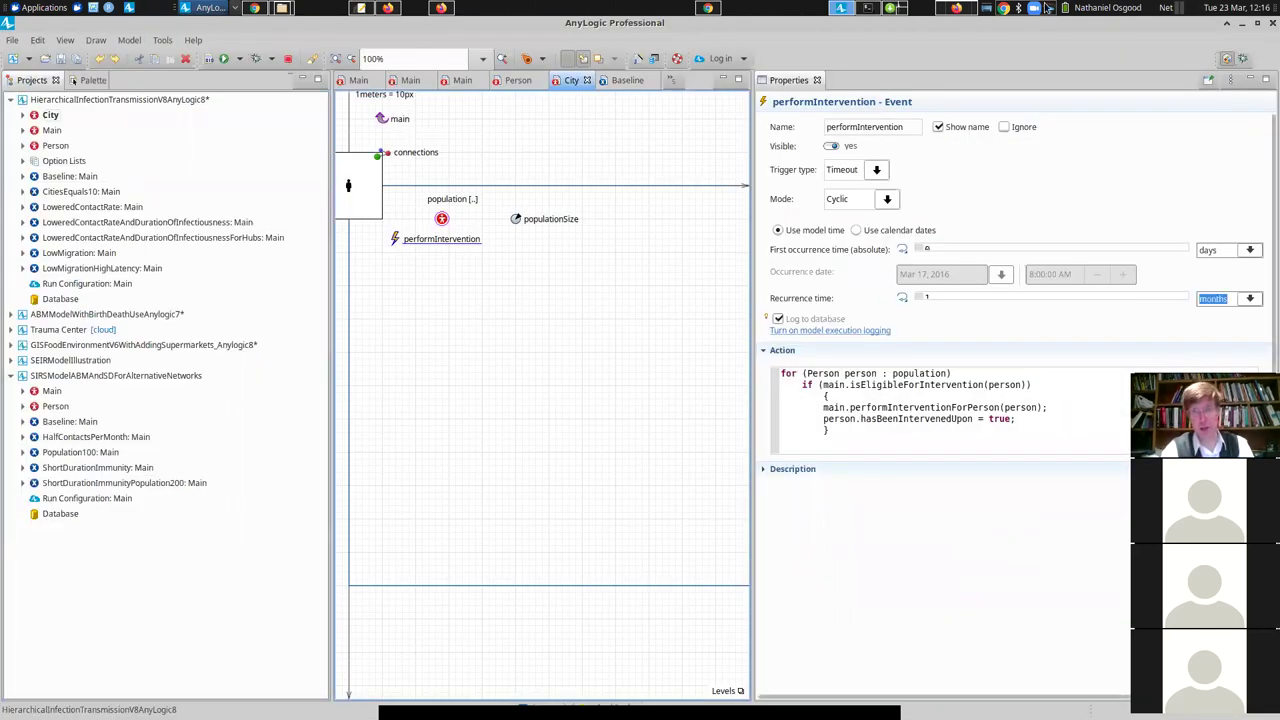
{"action": "left_click", "coordinate": [955, 8]}
{"action": "key", "text": "alt+Tab"}
{"action": "key", "text": "alt+Tab"}
{"action": "key", "text": "Tab"}
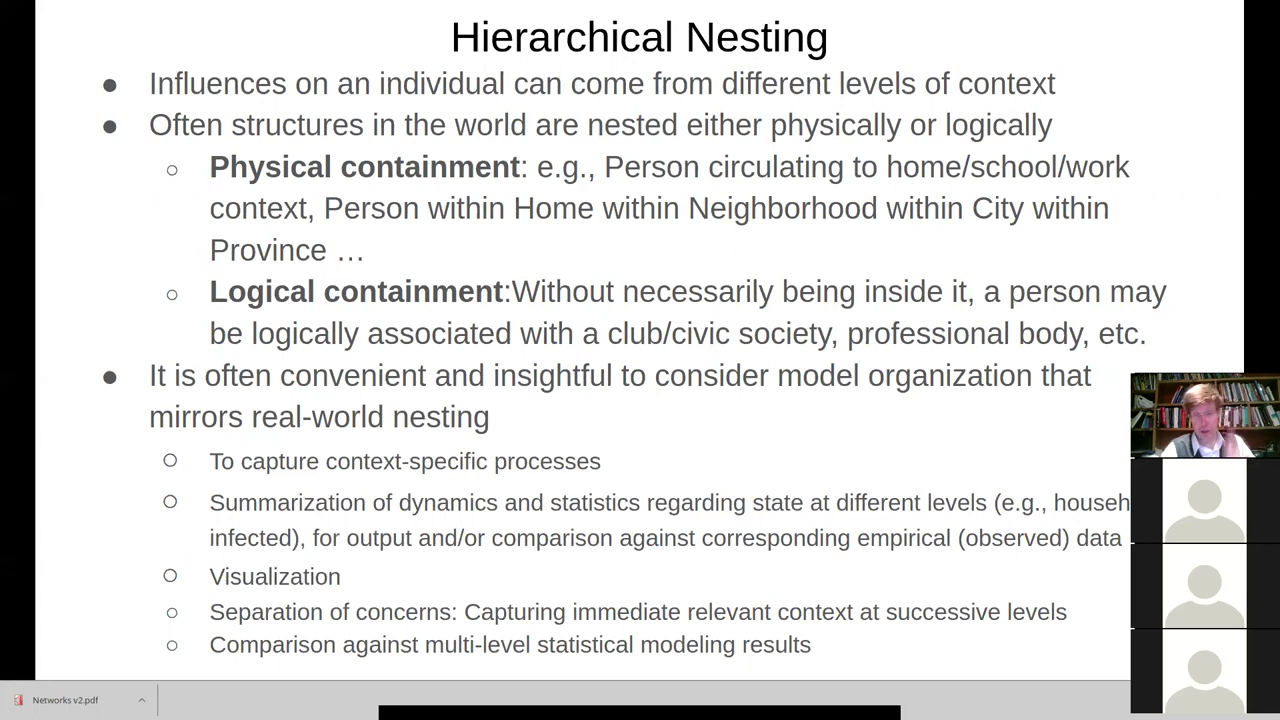
- Advance two slides, then exit full screen at slide 4, 'Common Aspects of Context Captured in ABMs'
{"action": "key", "text": "Right"}
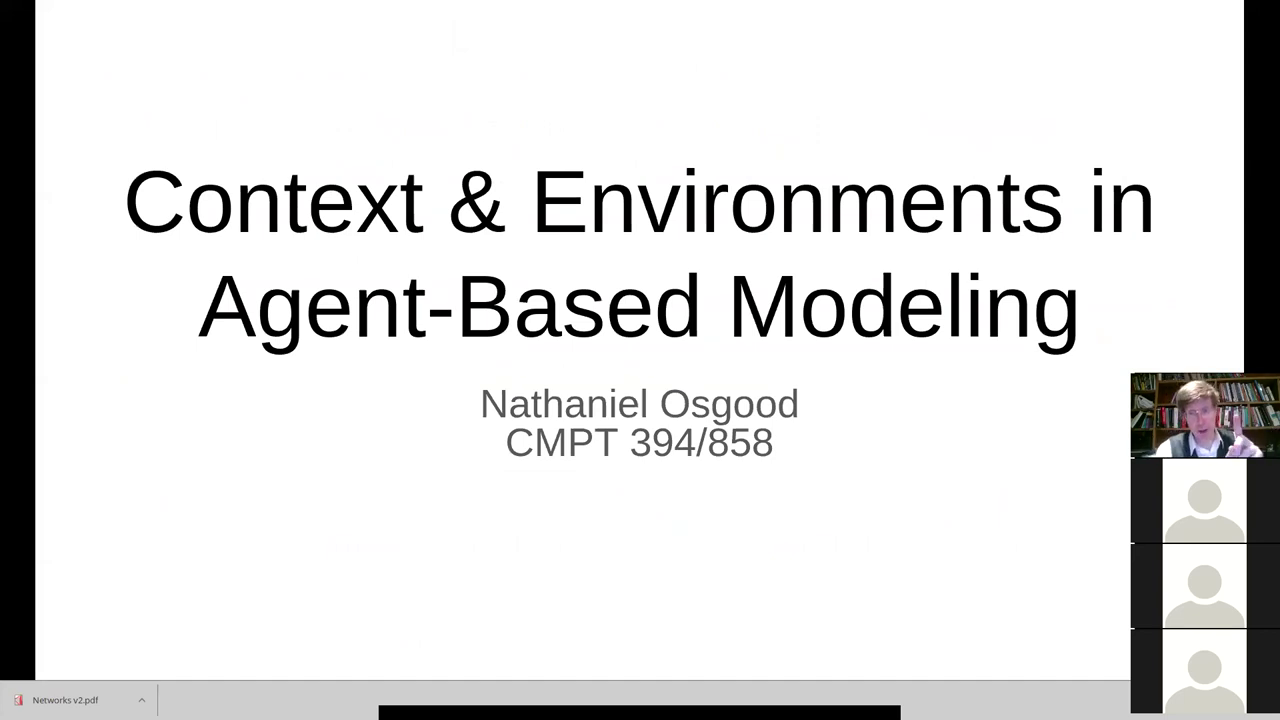
{"action": "key", "text": "Right"}
{"action": "key", "text": "Right"}
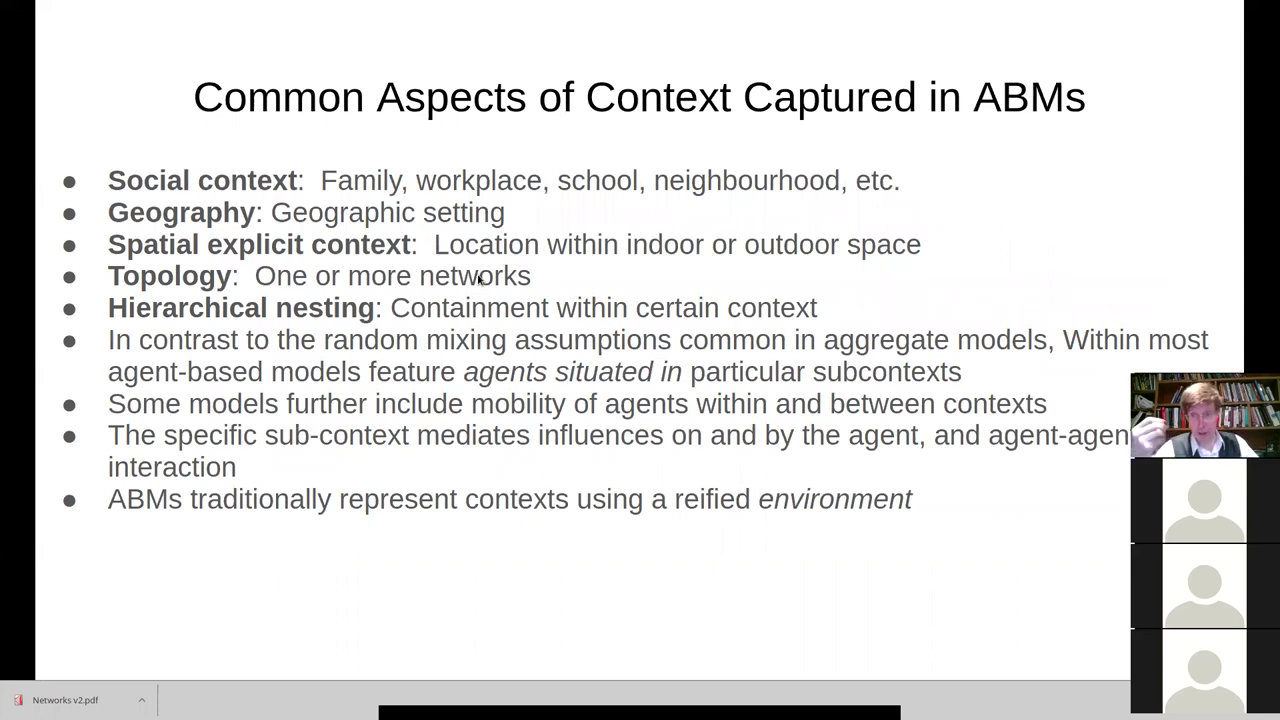
{"action": "key", "text": "Escape"}
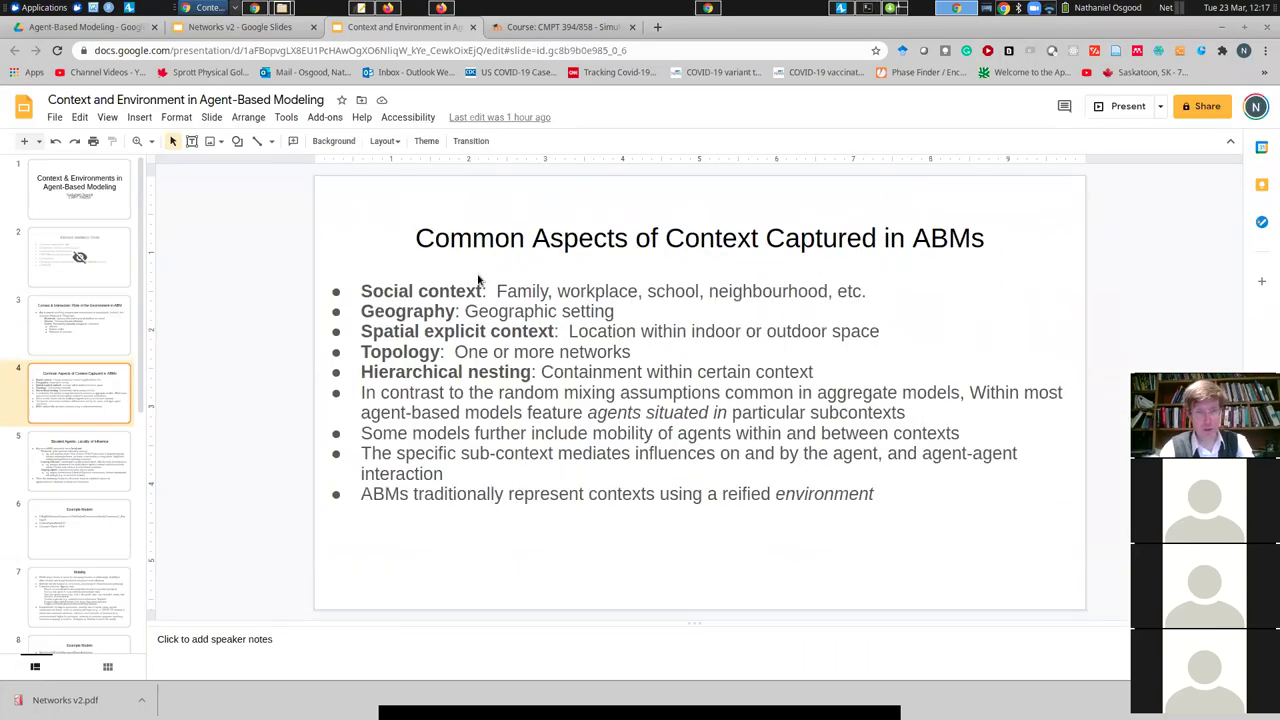